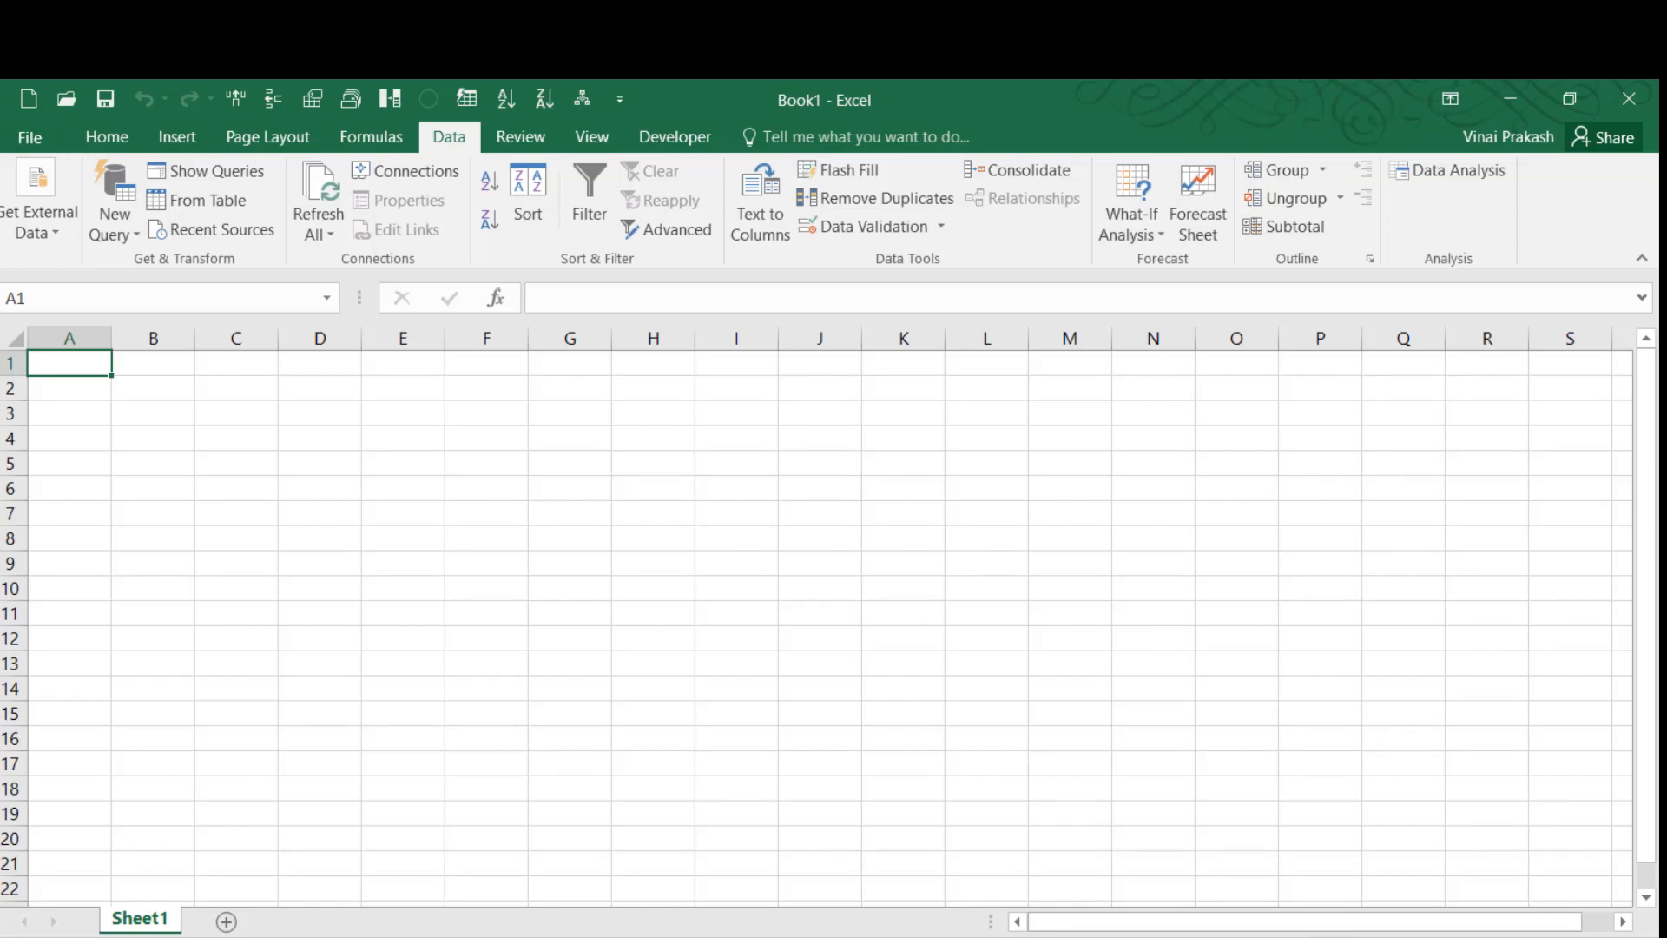
Open the AdventureWorks.xlsx workbook from the ExcelChamp PowerBI VideoTips folder.
click(144, 937)
scroll(575, 742, up, 3)
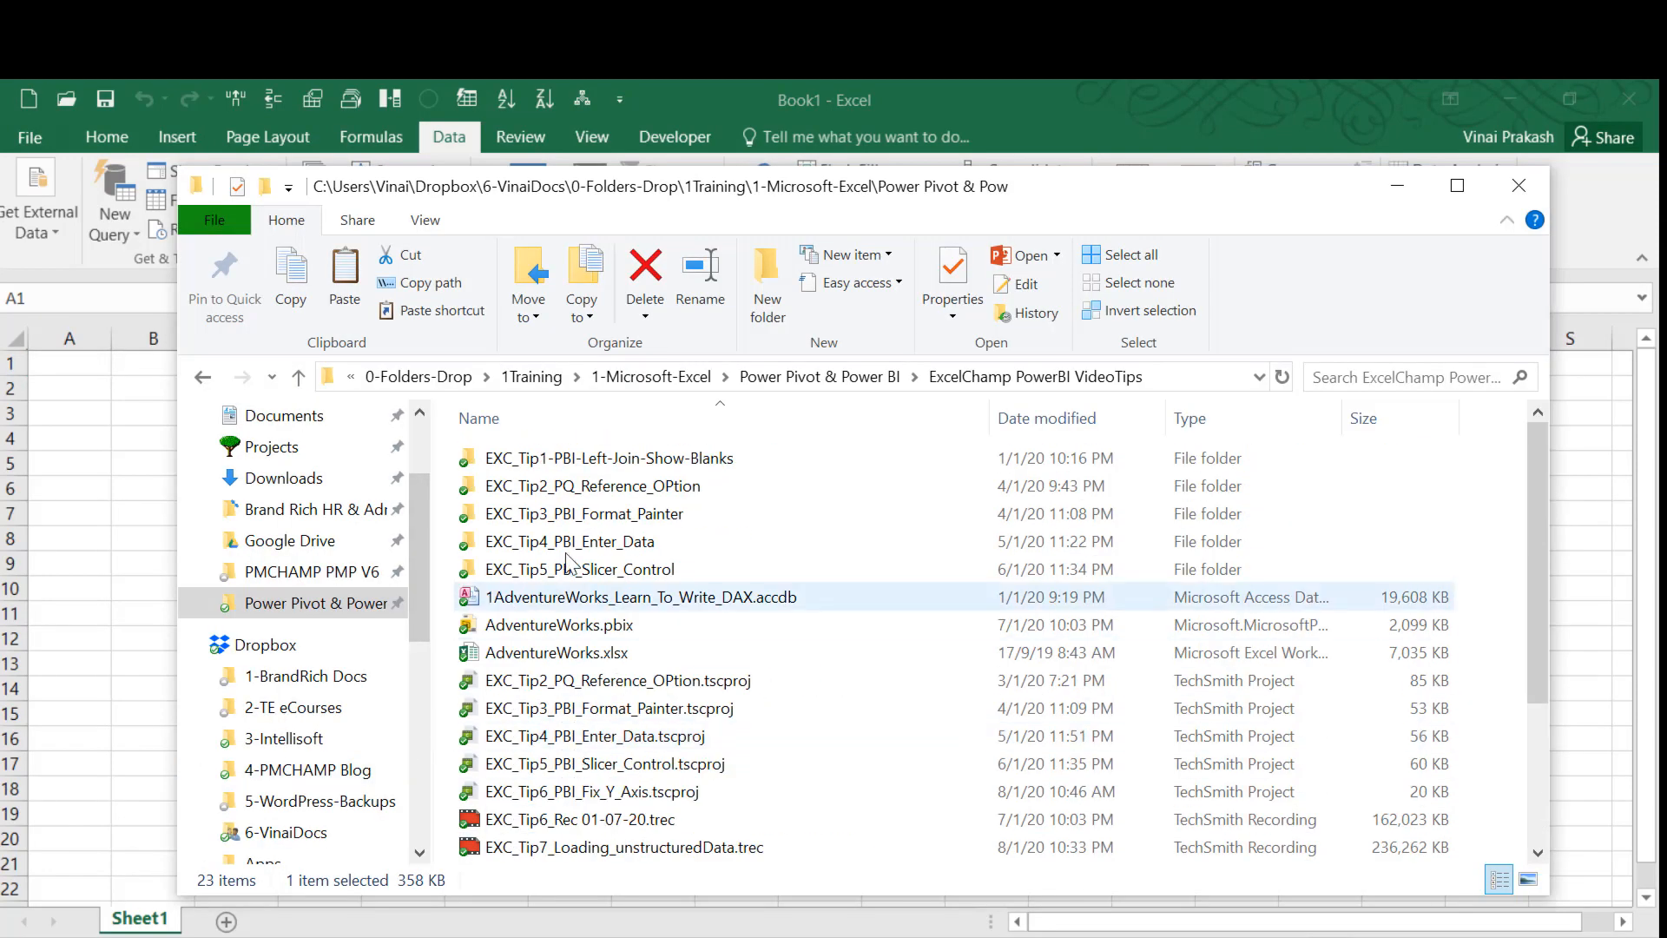
double_click(547, 653)
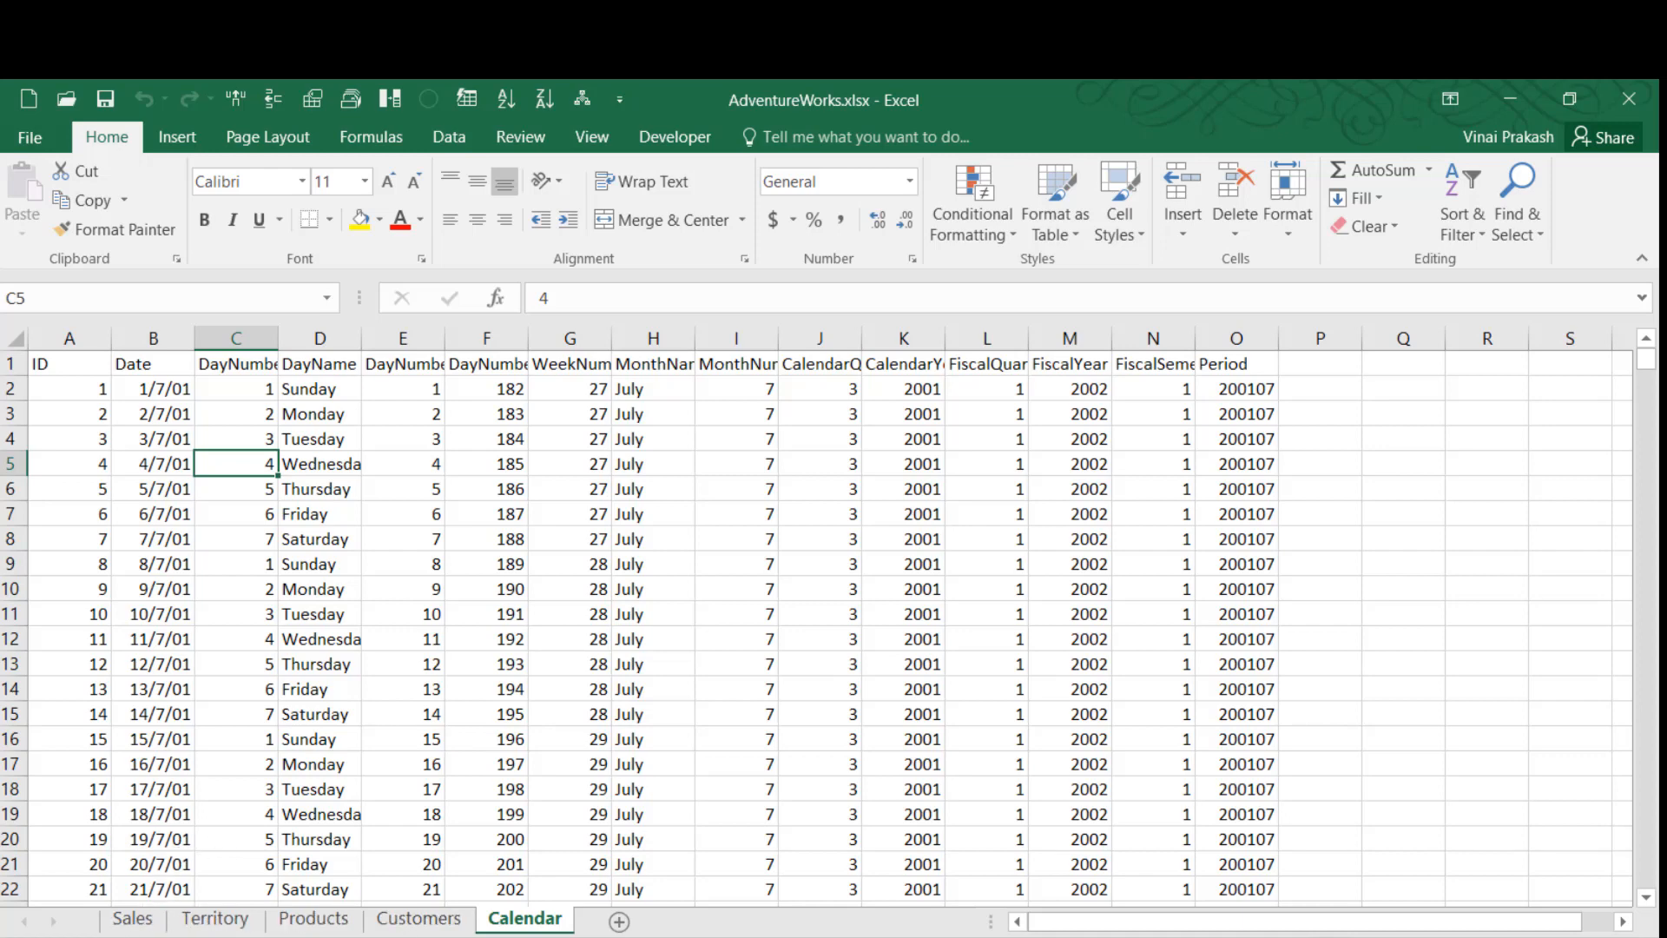
Auto-fit all column widths on the Calendar sheet and look through its columns up to Period.
click(614, 666)
click(12, 339)
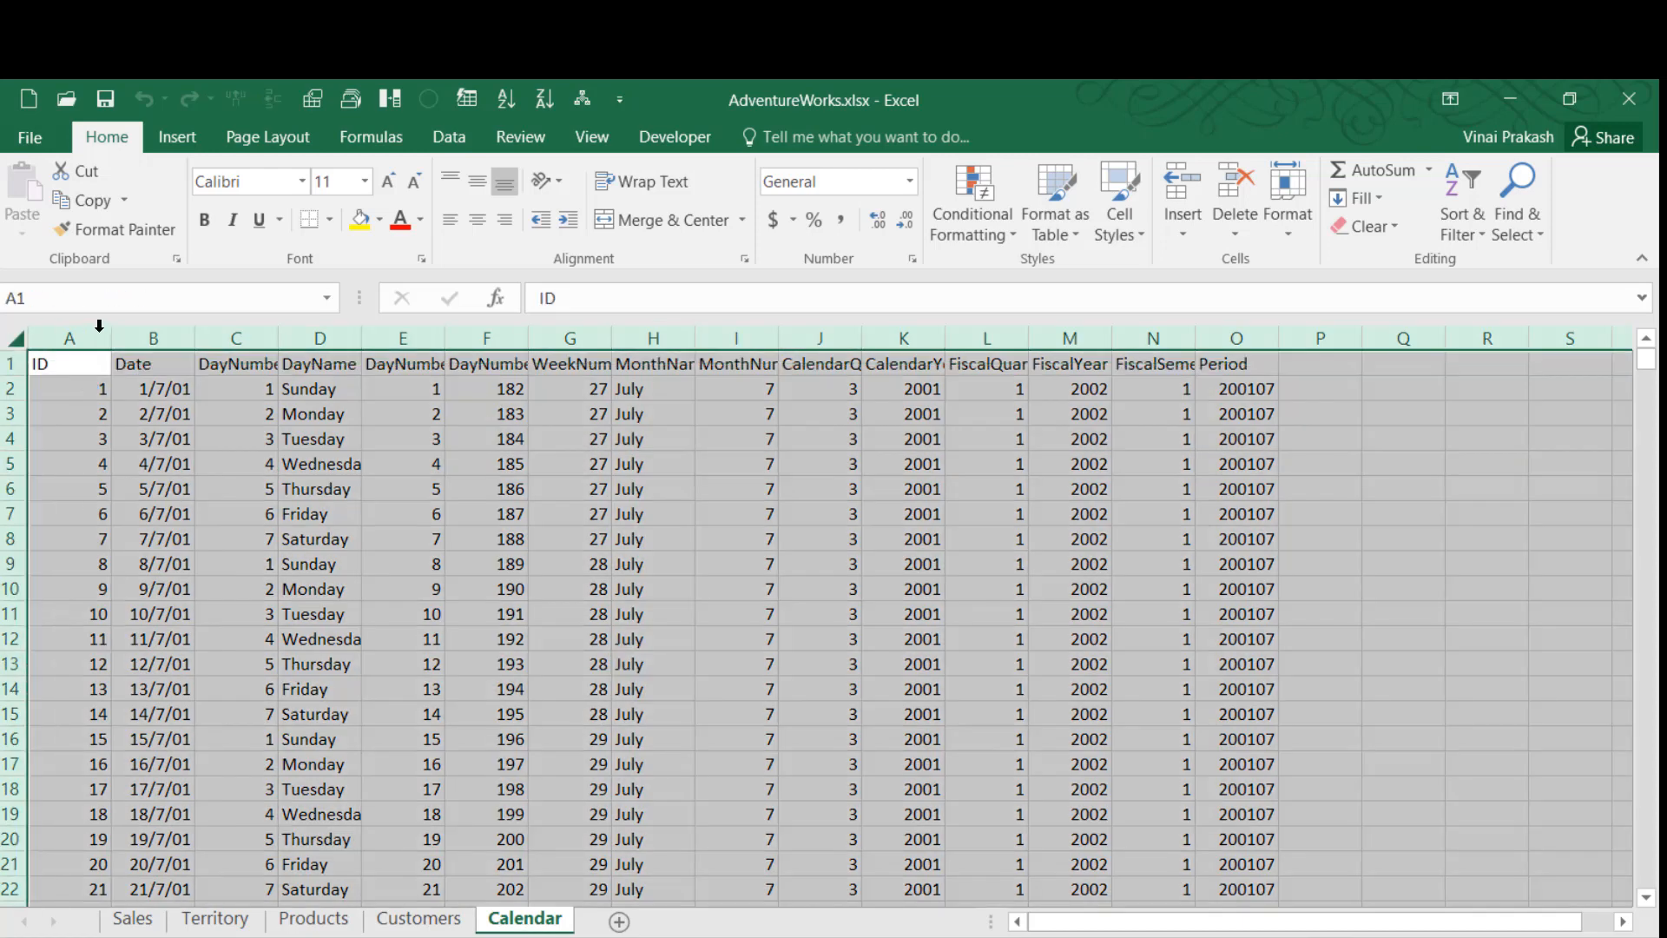
double_click(107, 332)
click(469, 607)
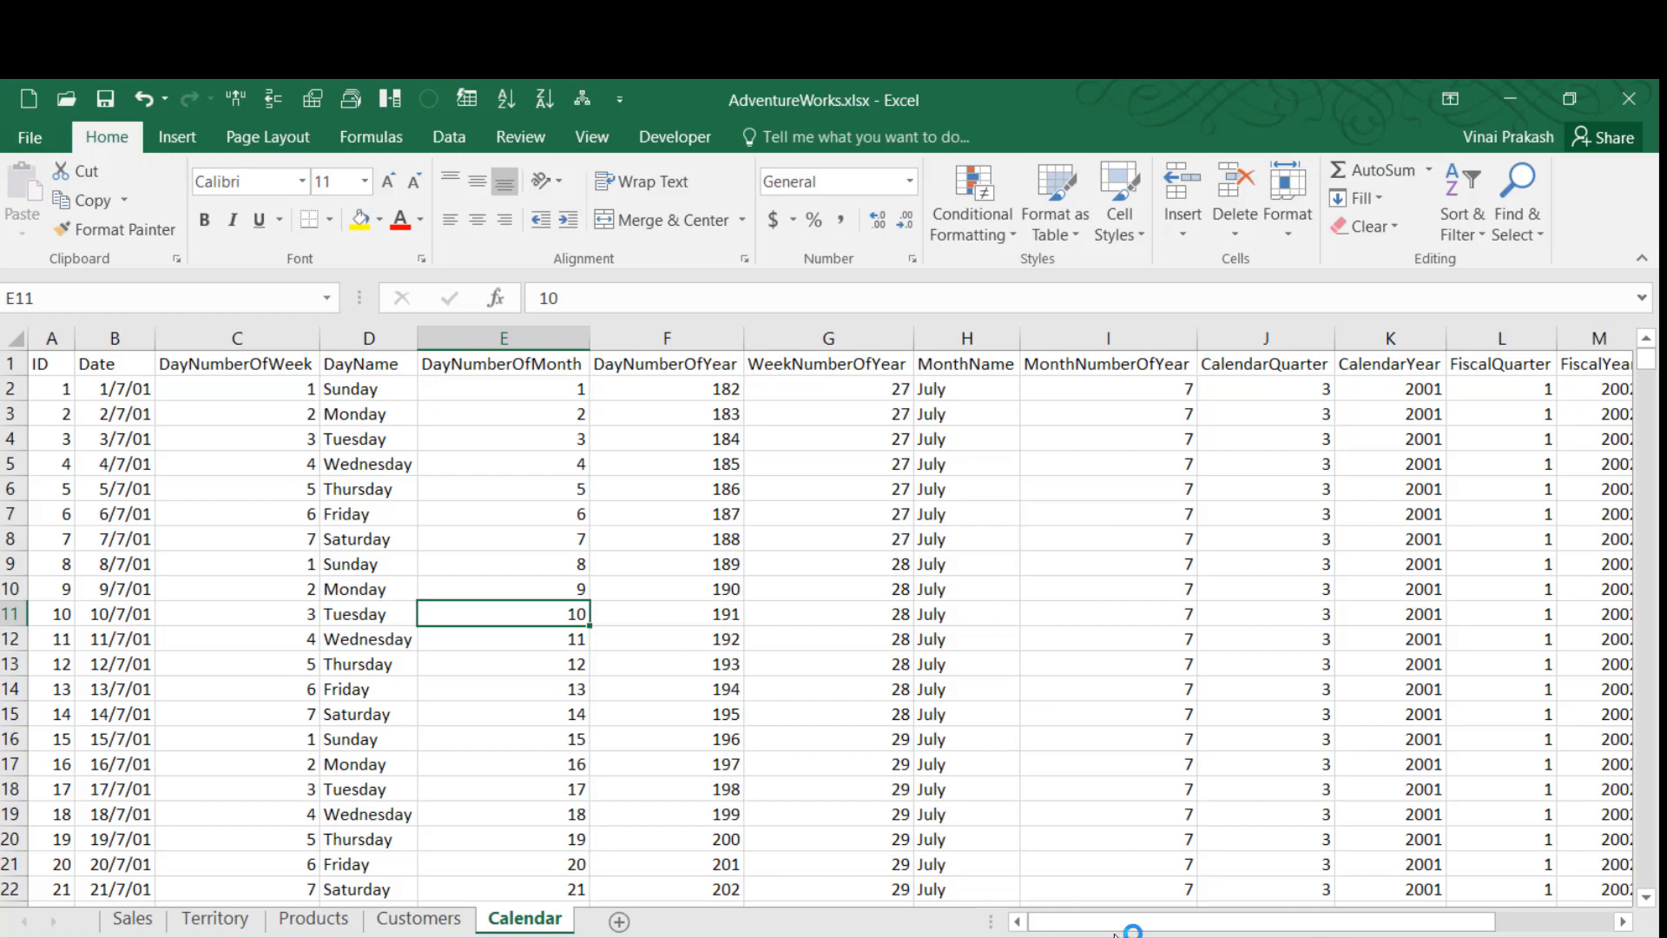
drag(1118, 929, 1295, 929)
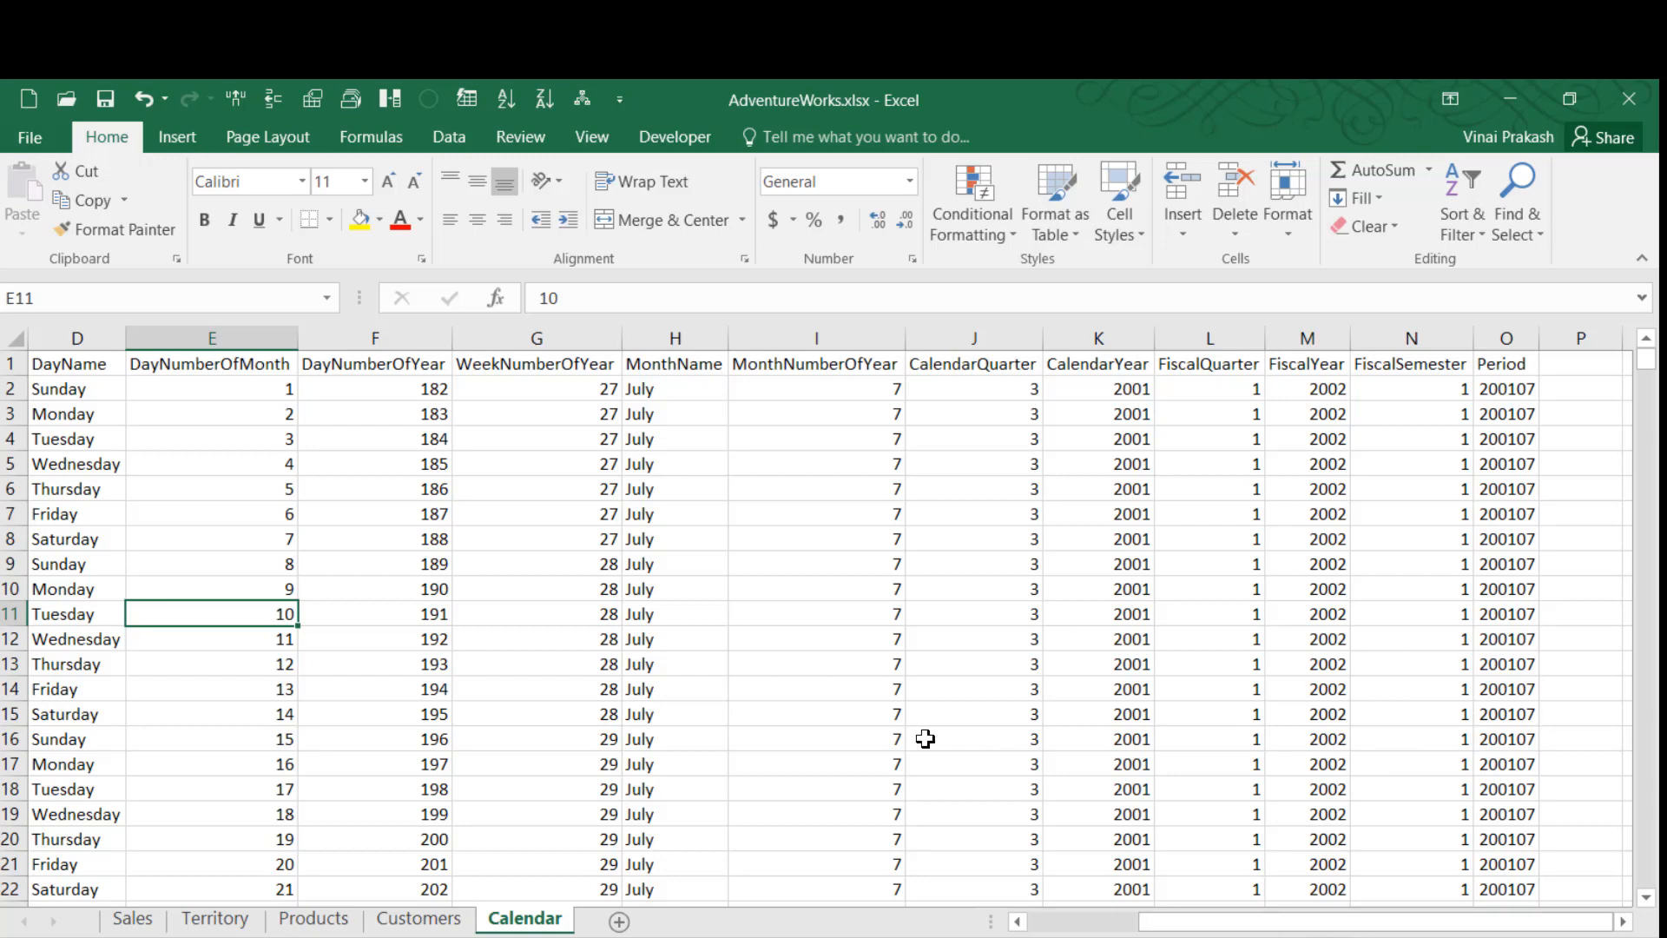
Auto-fit all column widths on the Customers sheet.
click(447, 922)
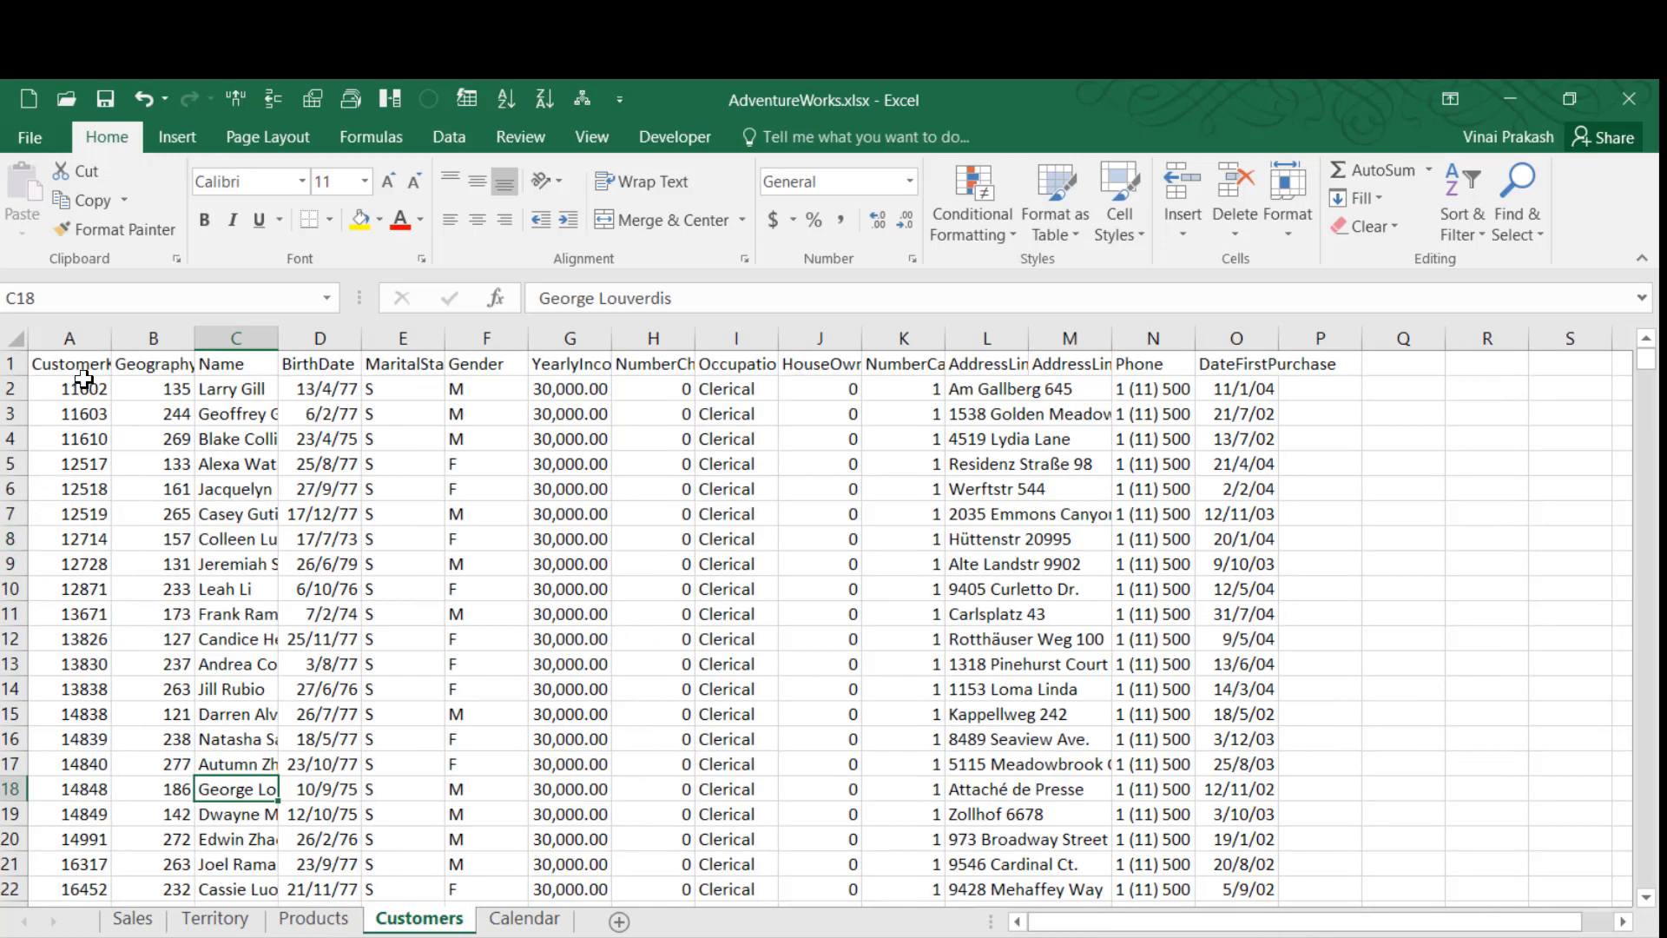
click(8, 341)
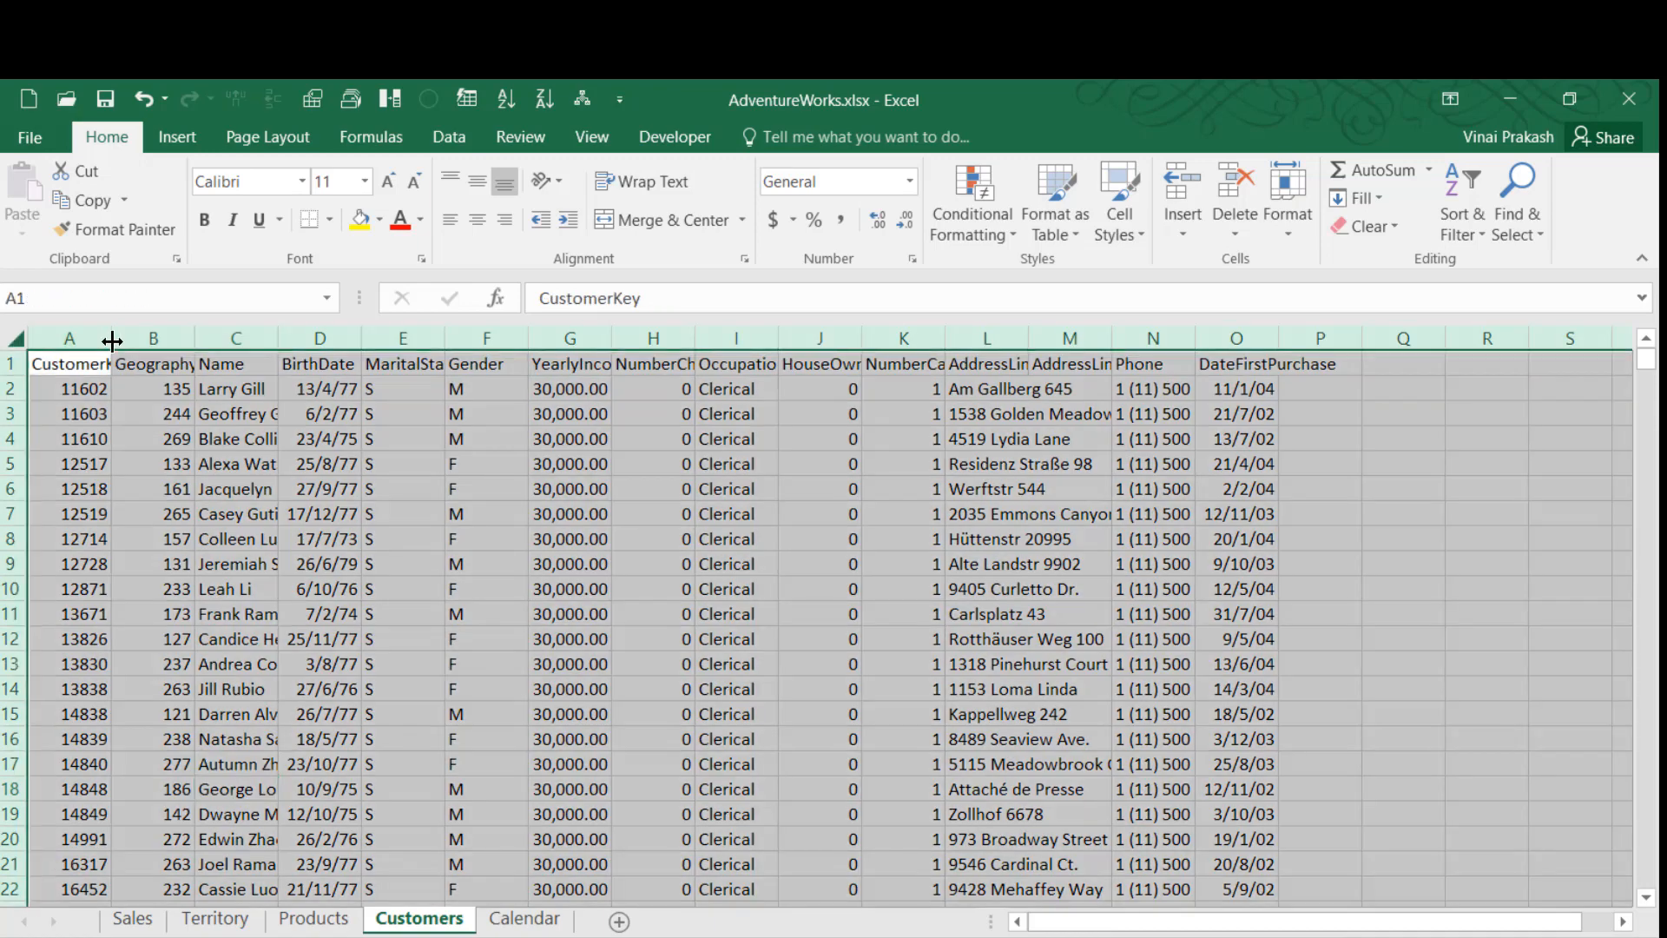
double_click(112, 337)
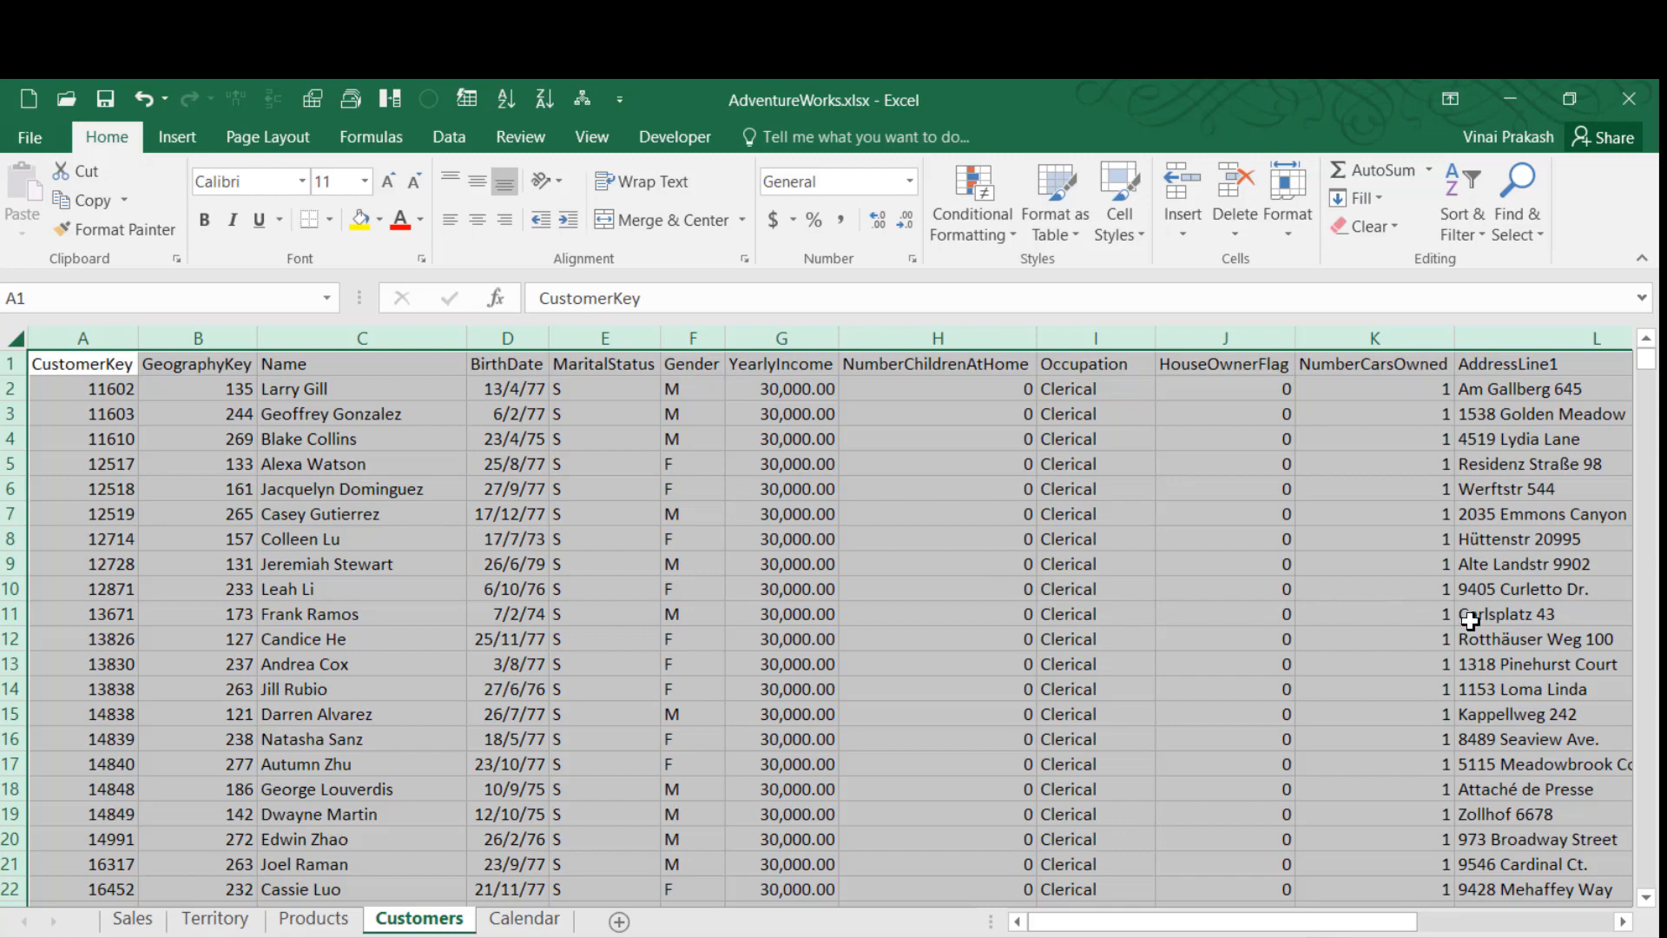
Auto-fit all column widths on the Products sheet.
click(310, 920)
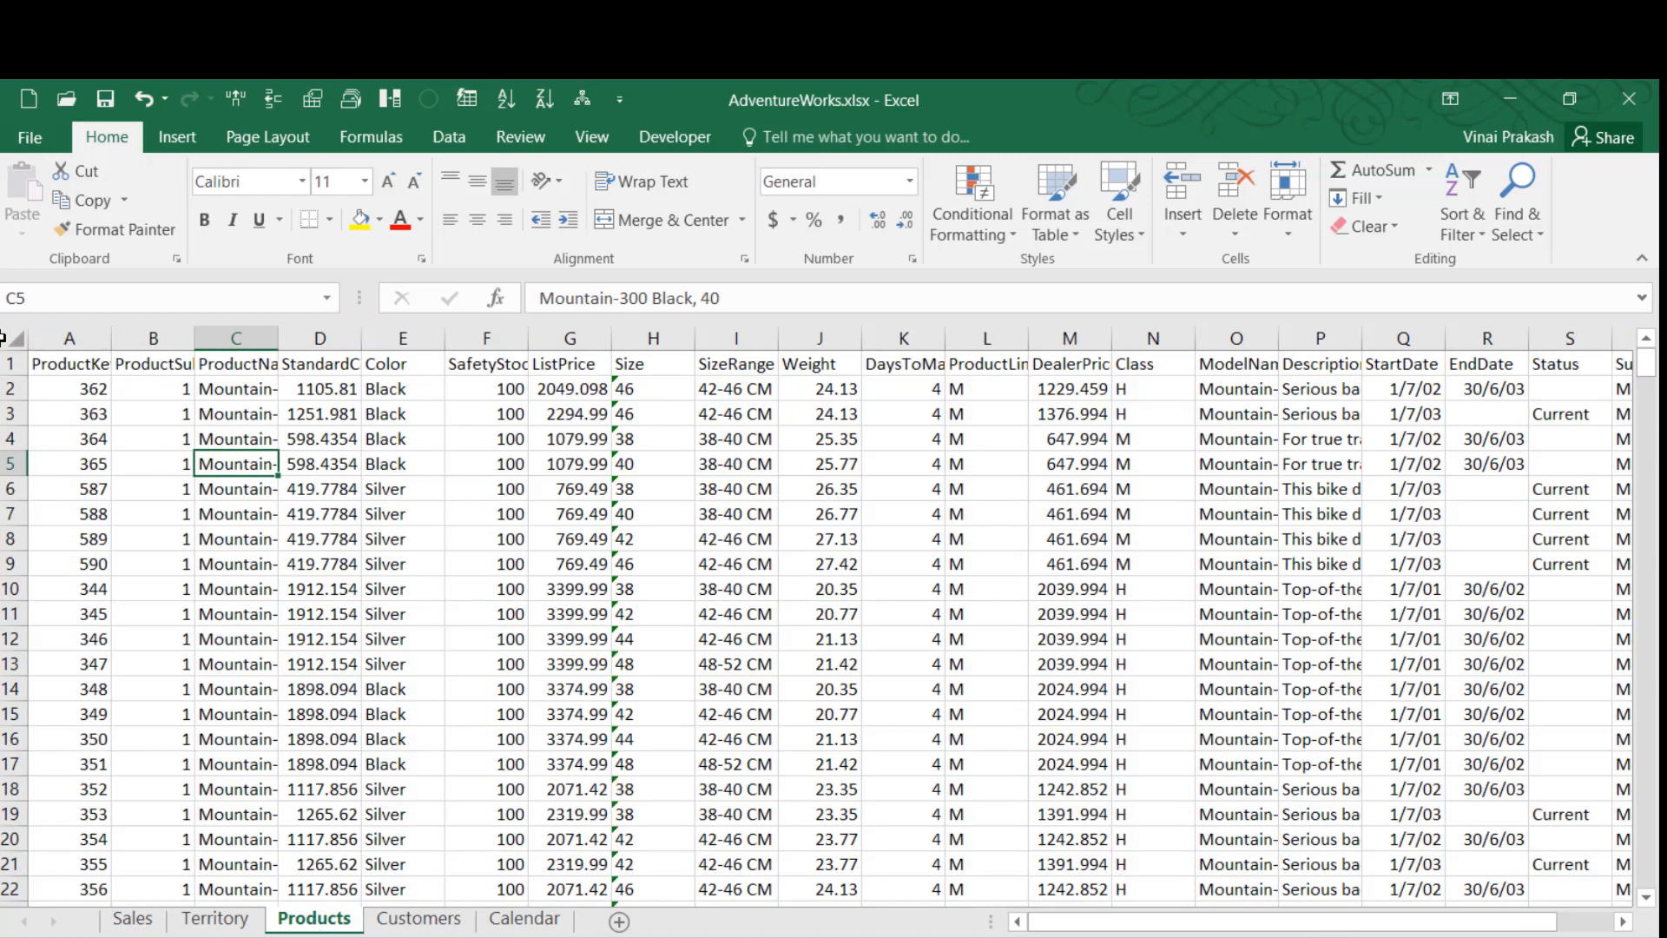
click(14, 339)
drag(117, 343, 117, 343)
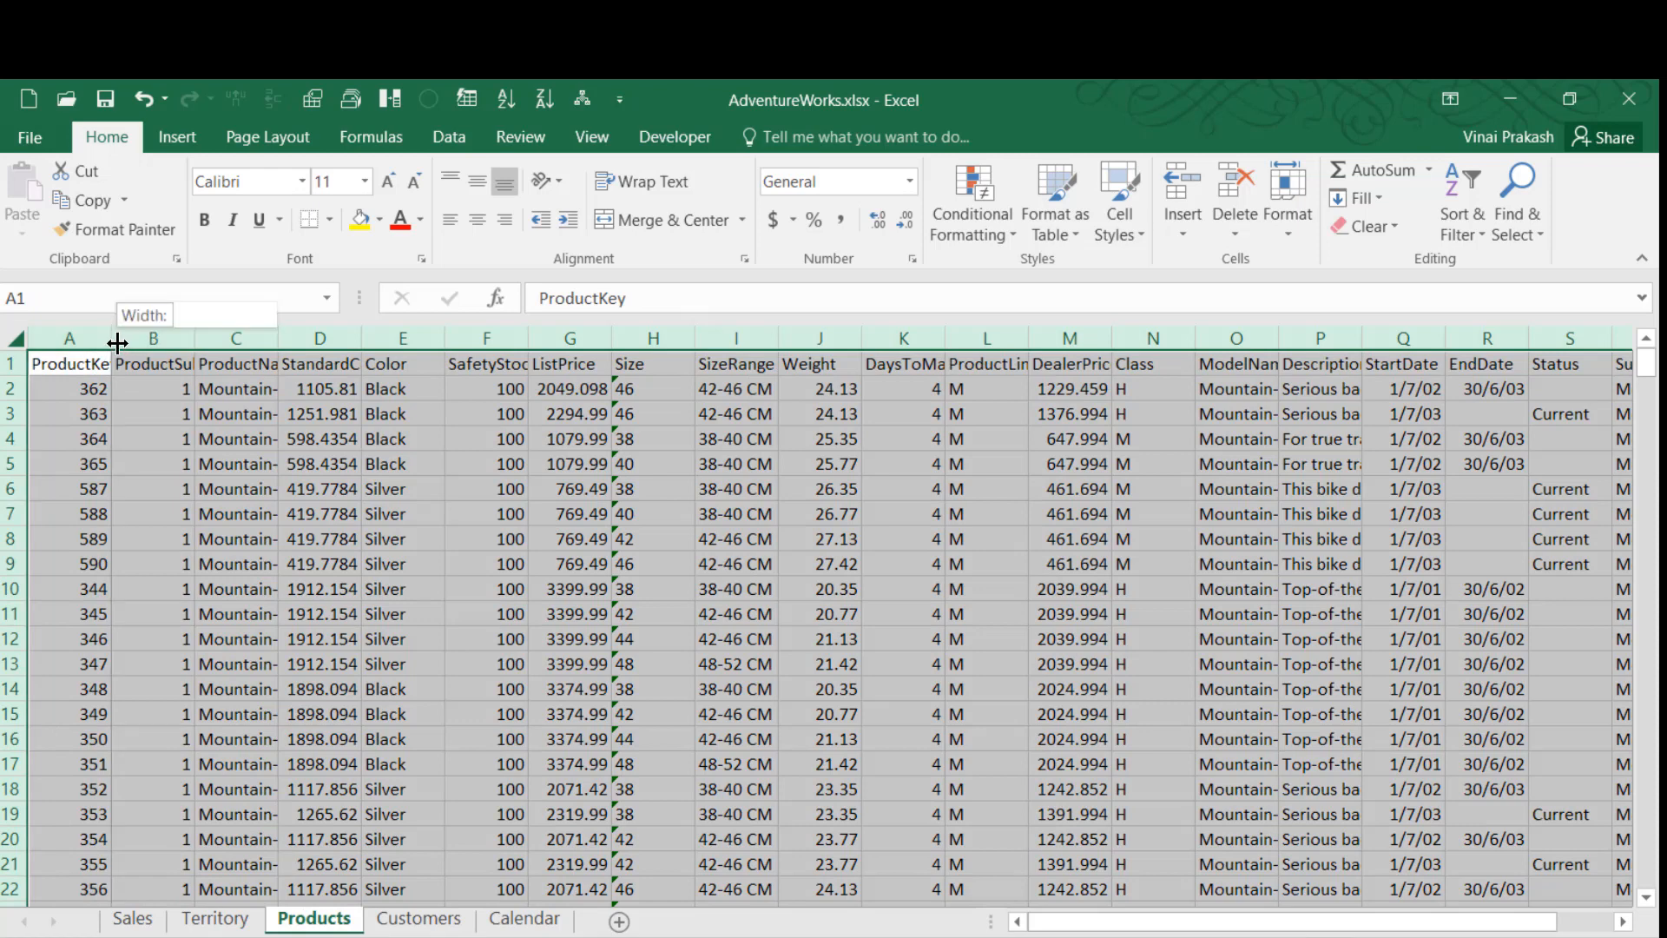
double_click(117, 343)
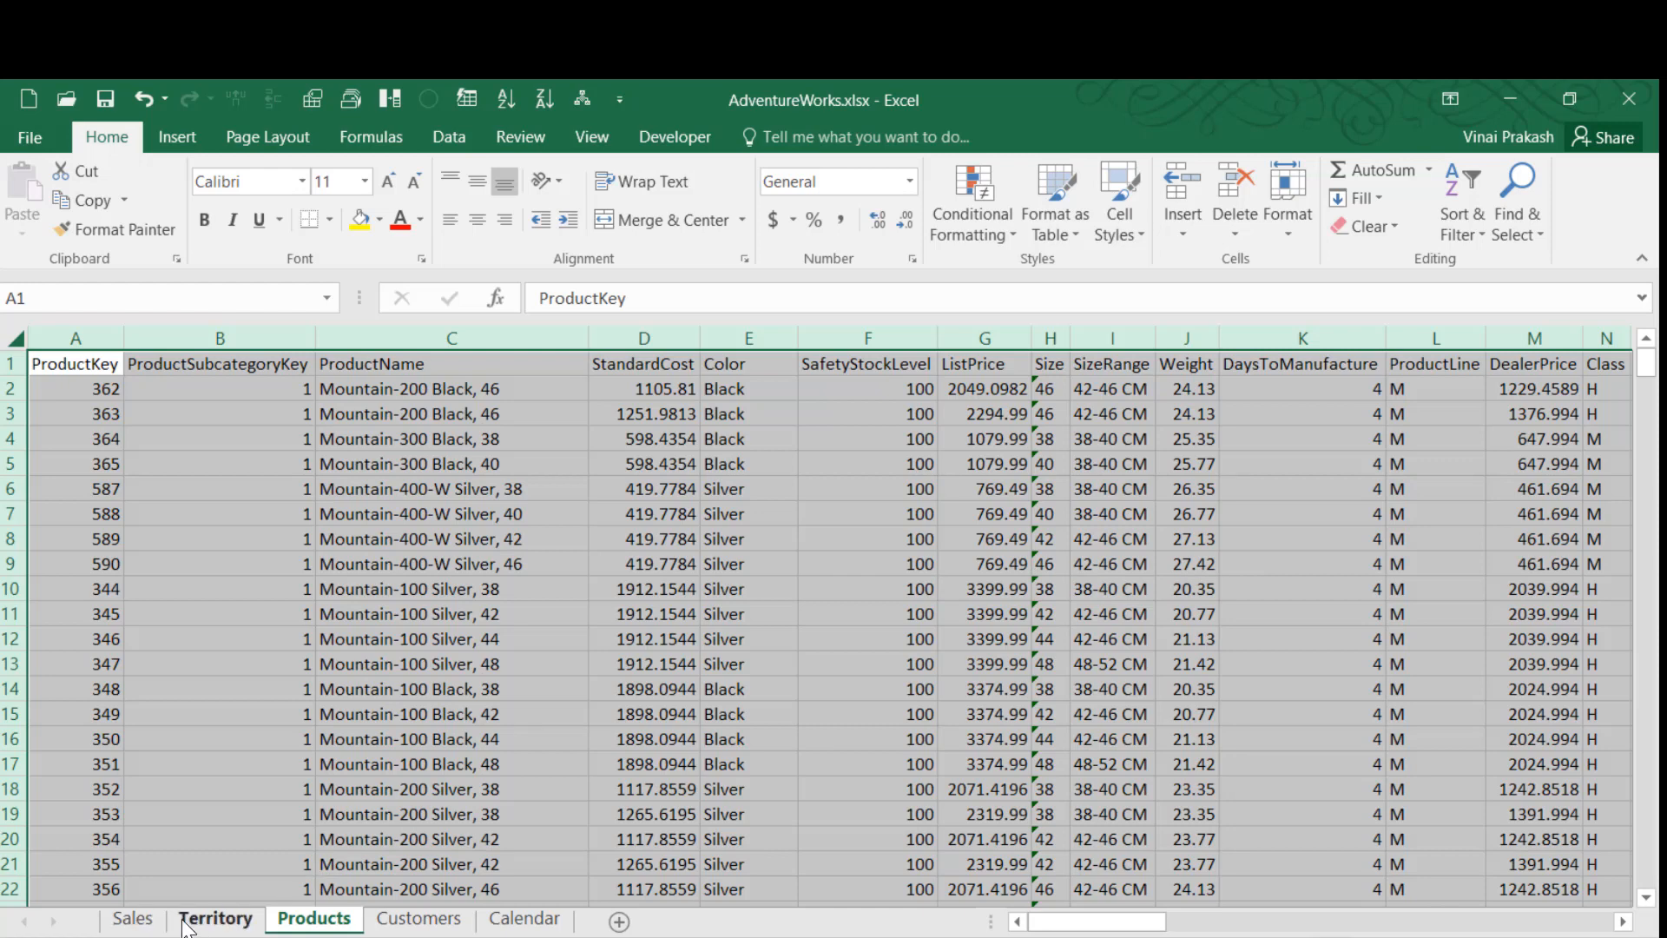
View the Territory sheet and auto-fit all column widths on the Sales sheet.
click(210, 921)
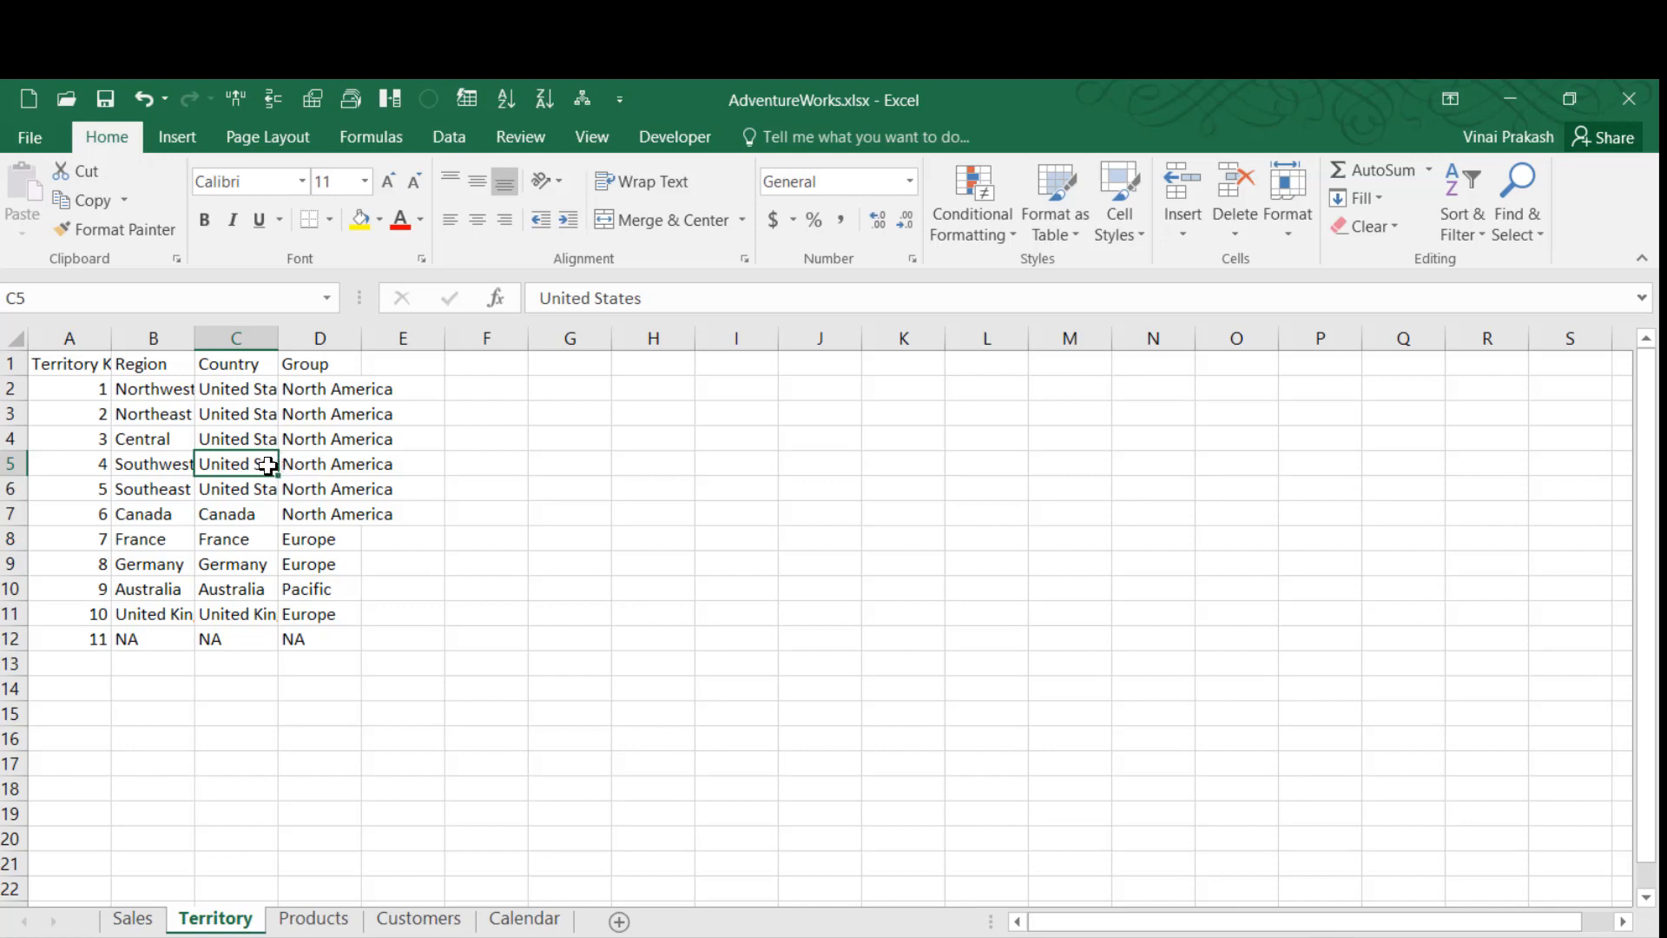
click(137, 919)
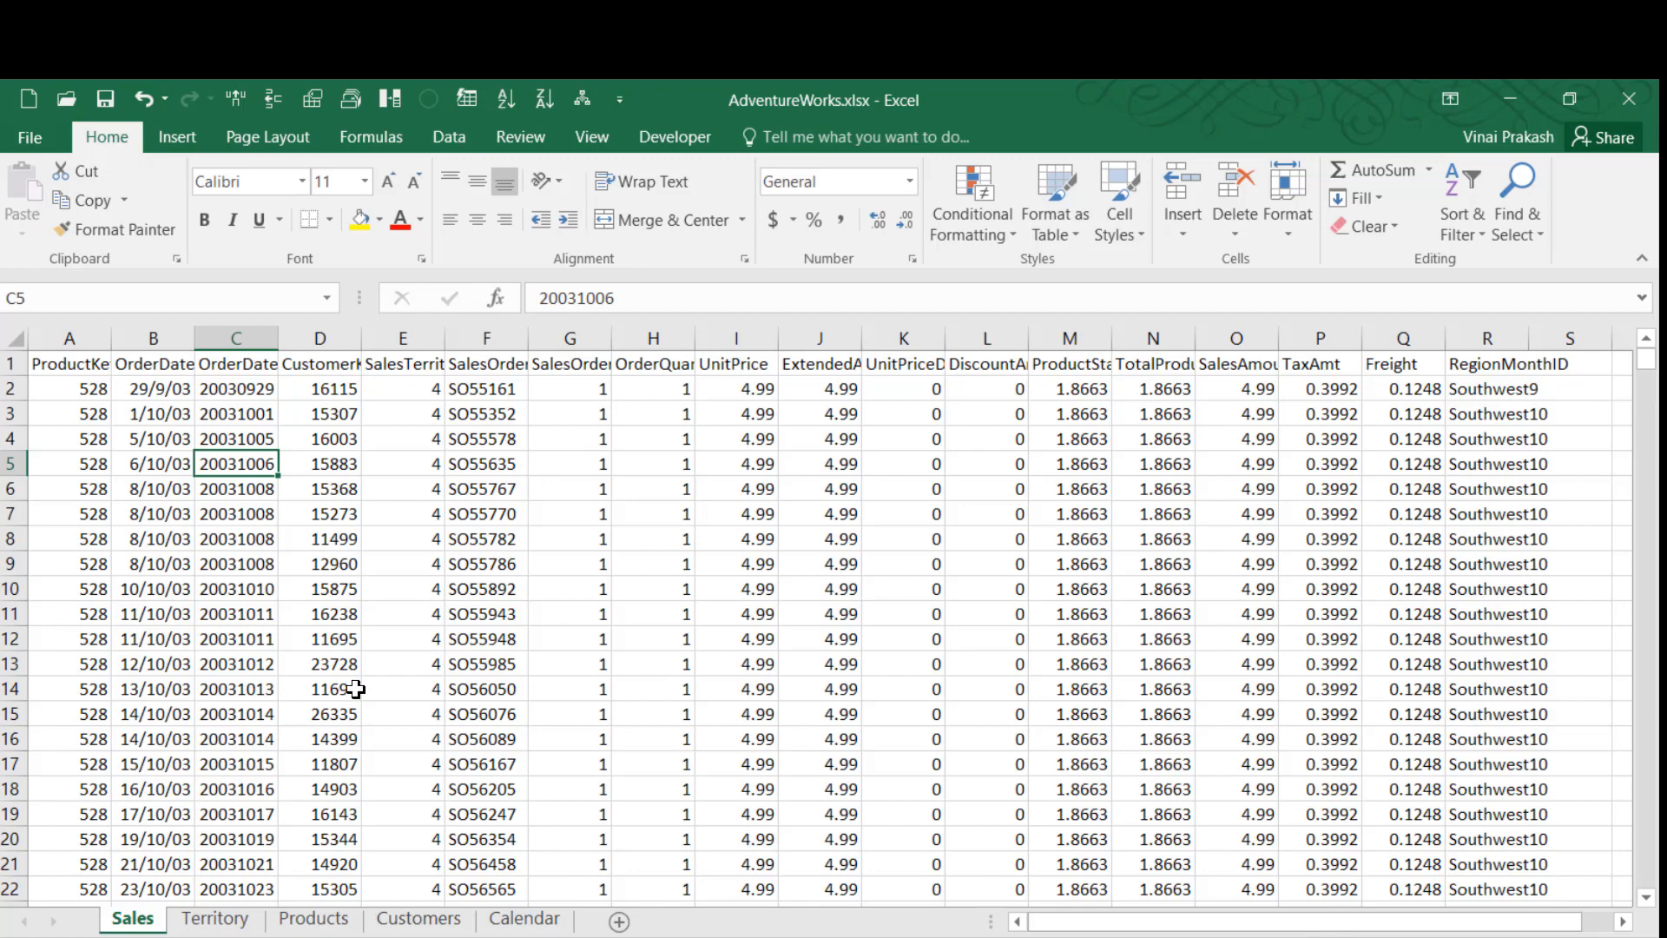
click(14, 338)
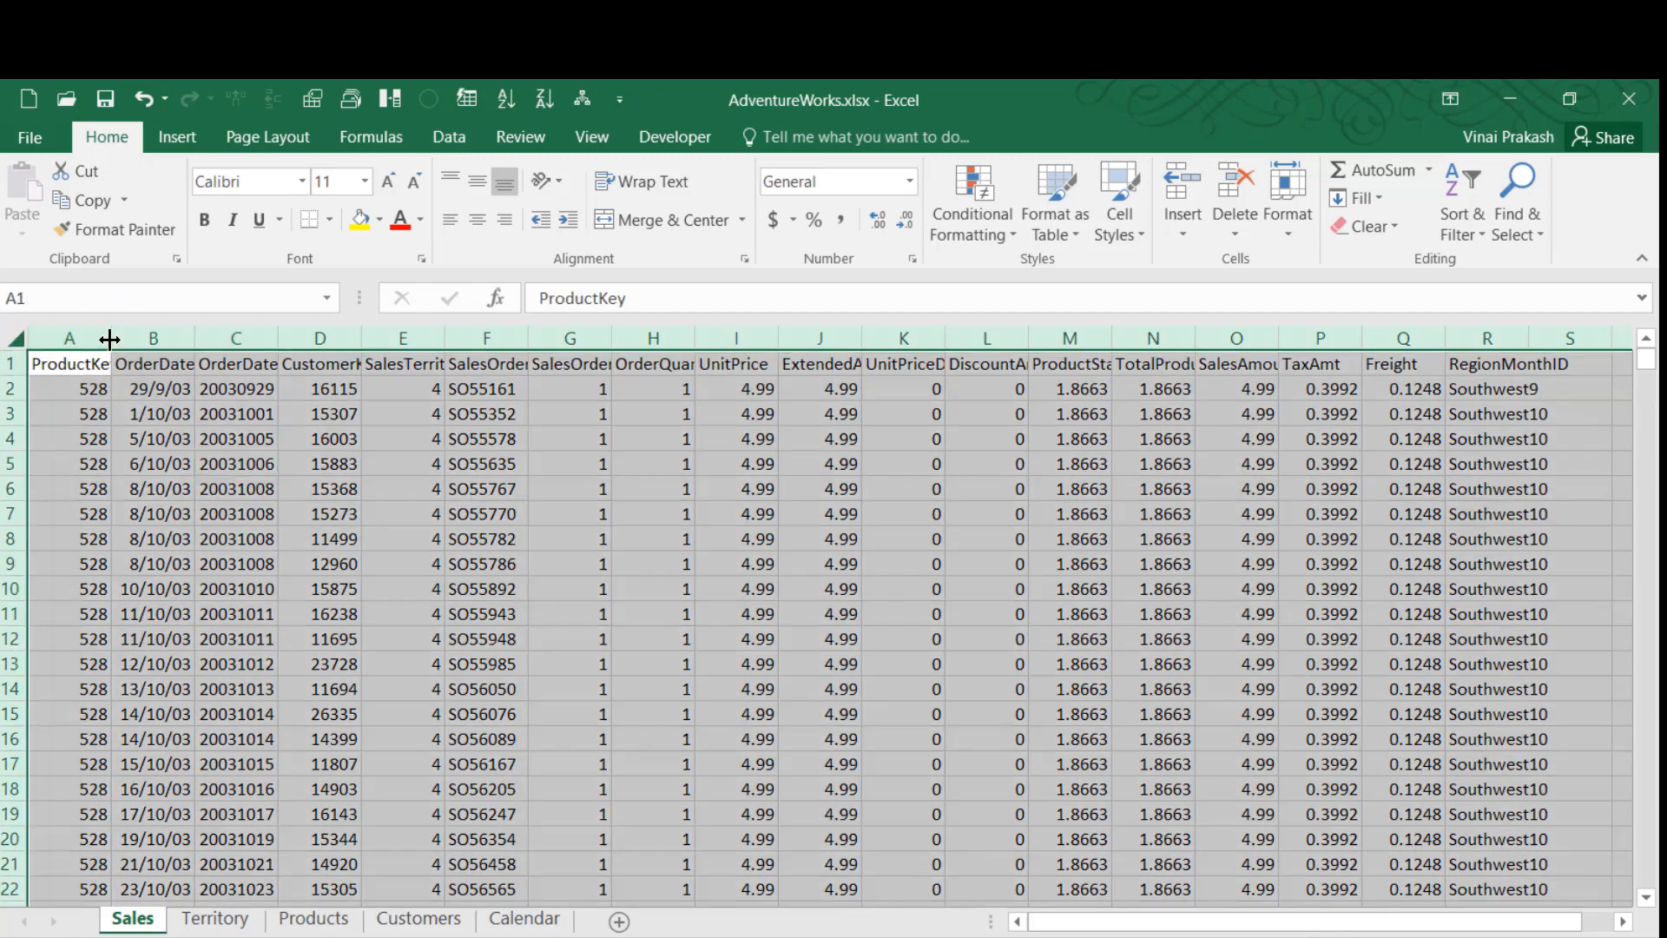
double_click(110, 338)
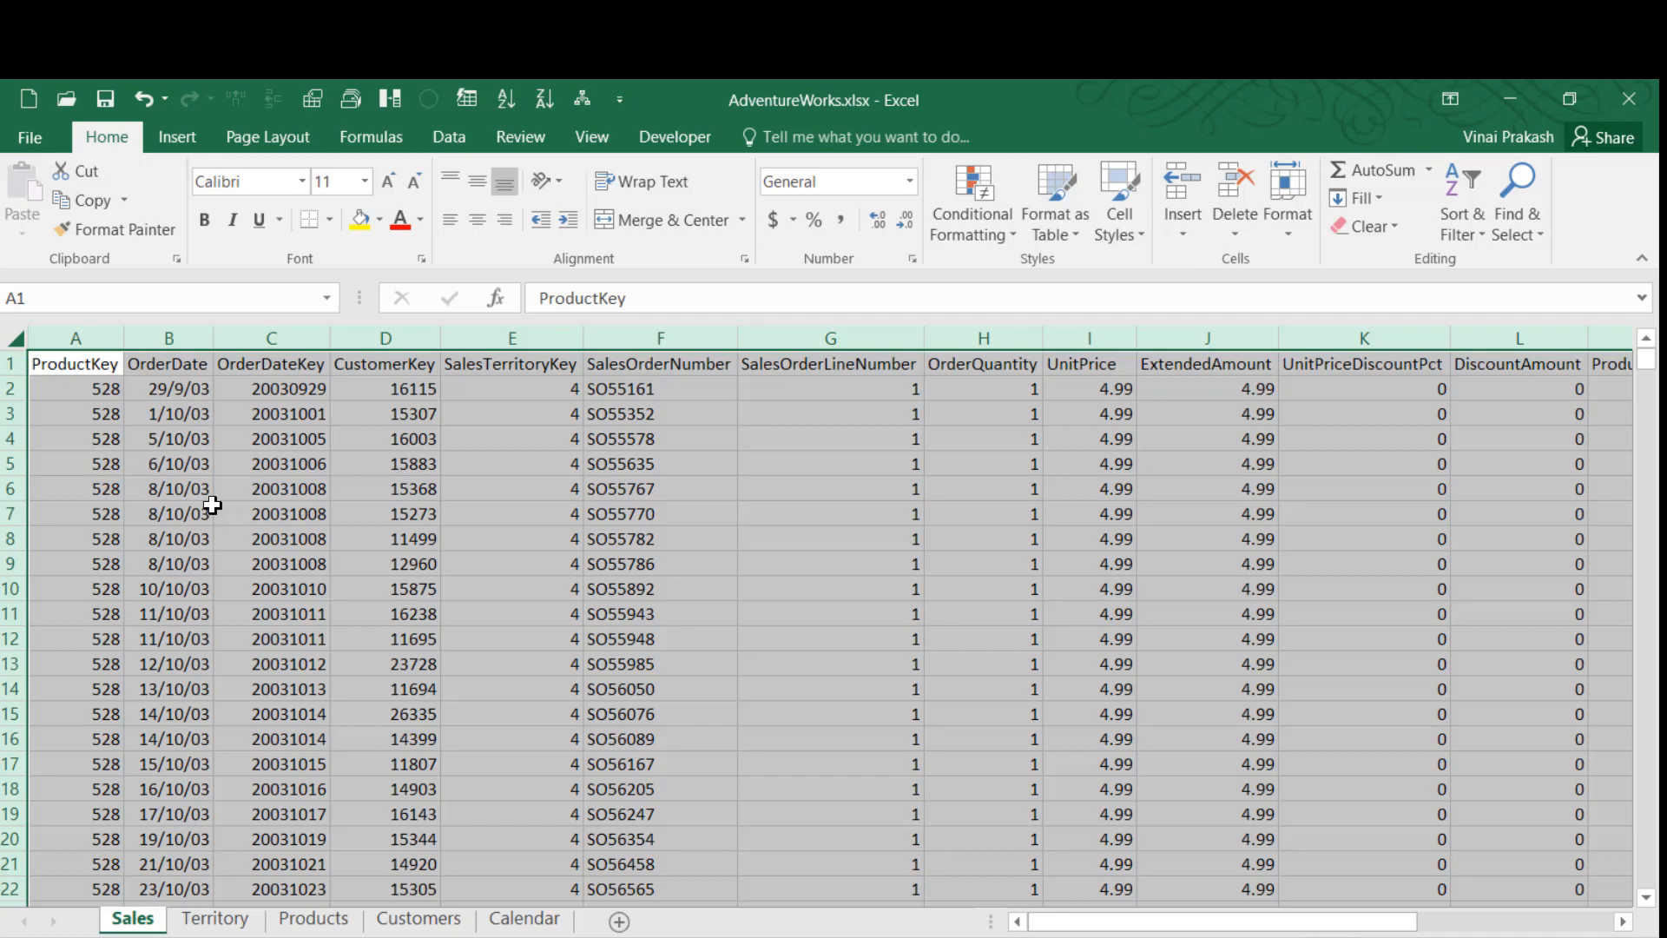
Examine the key columns on the Sales sheet, compare with the Territory sheet, and review the remaining Sales columns through RegionMonthID.
click(65, 453)
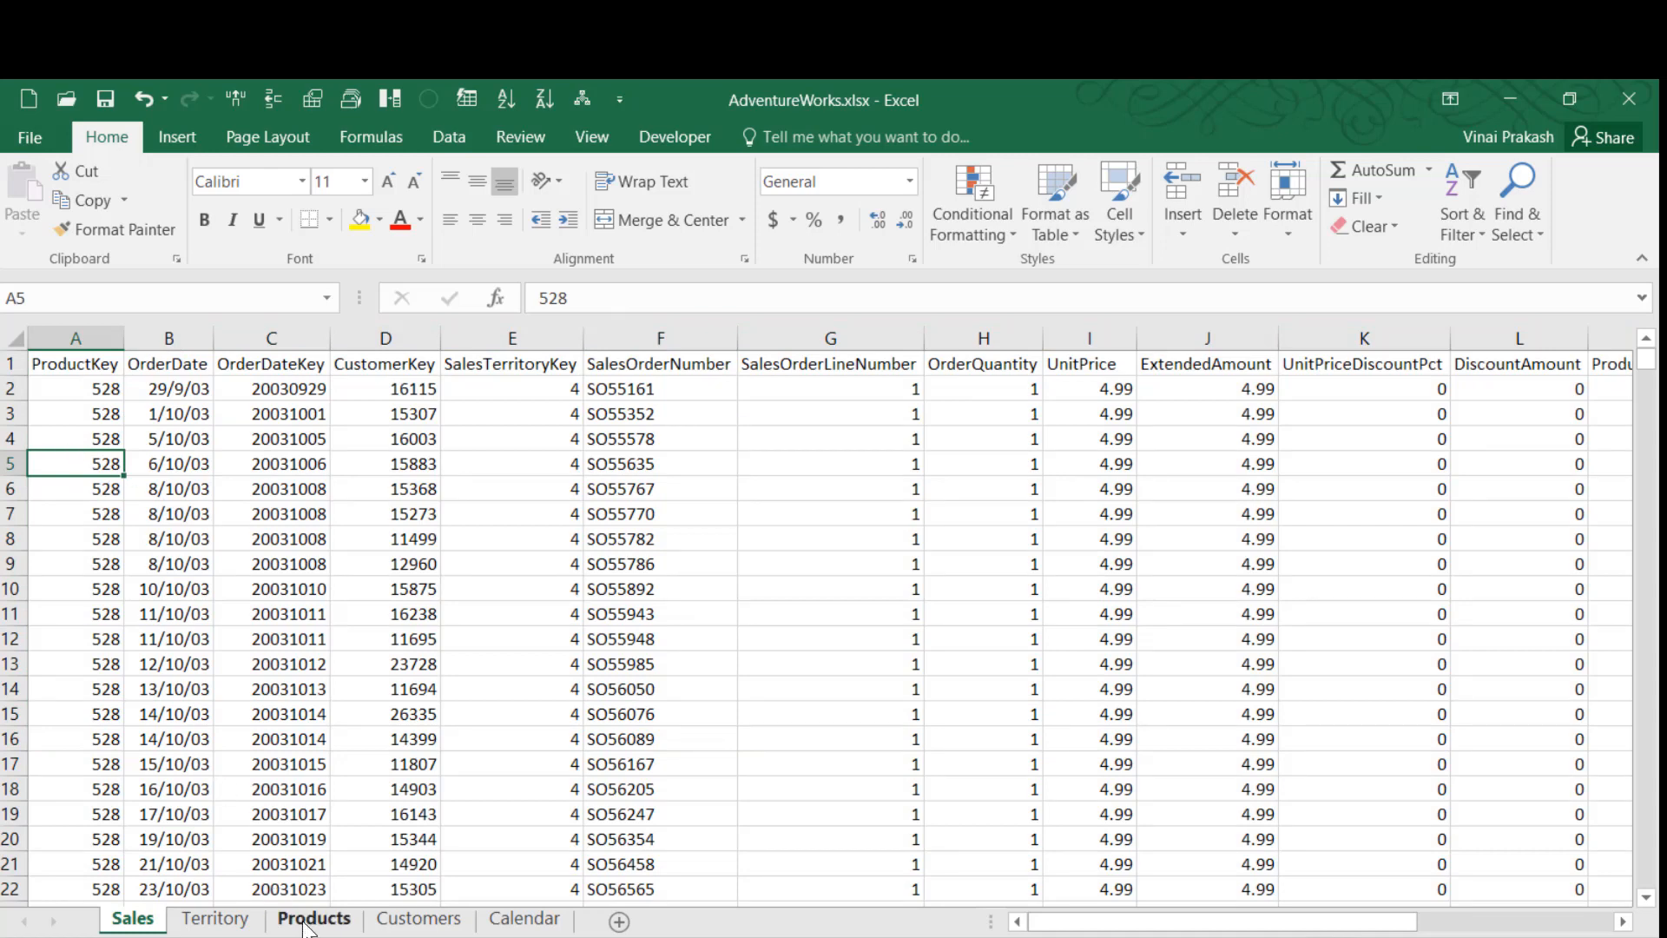
click(258, 518)
click(377, 519)
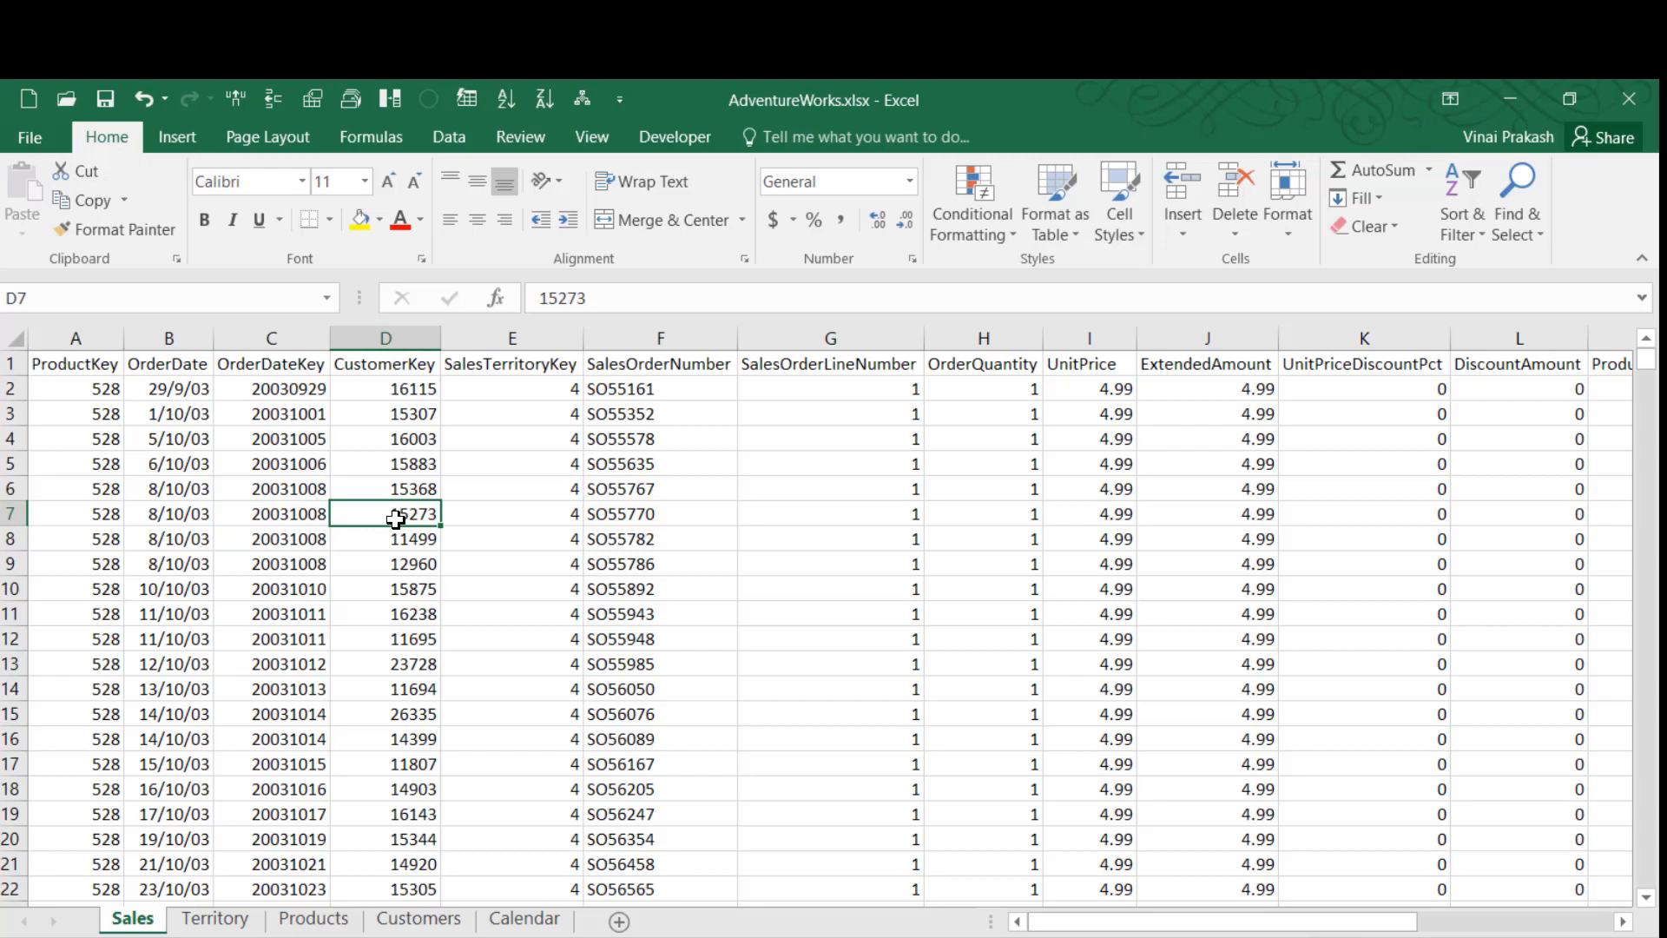
click(641, 519)
click(536, 521)
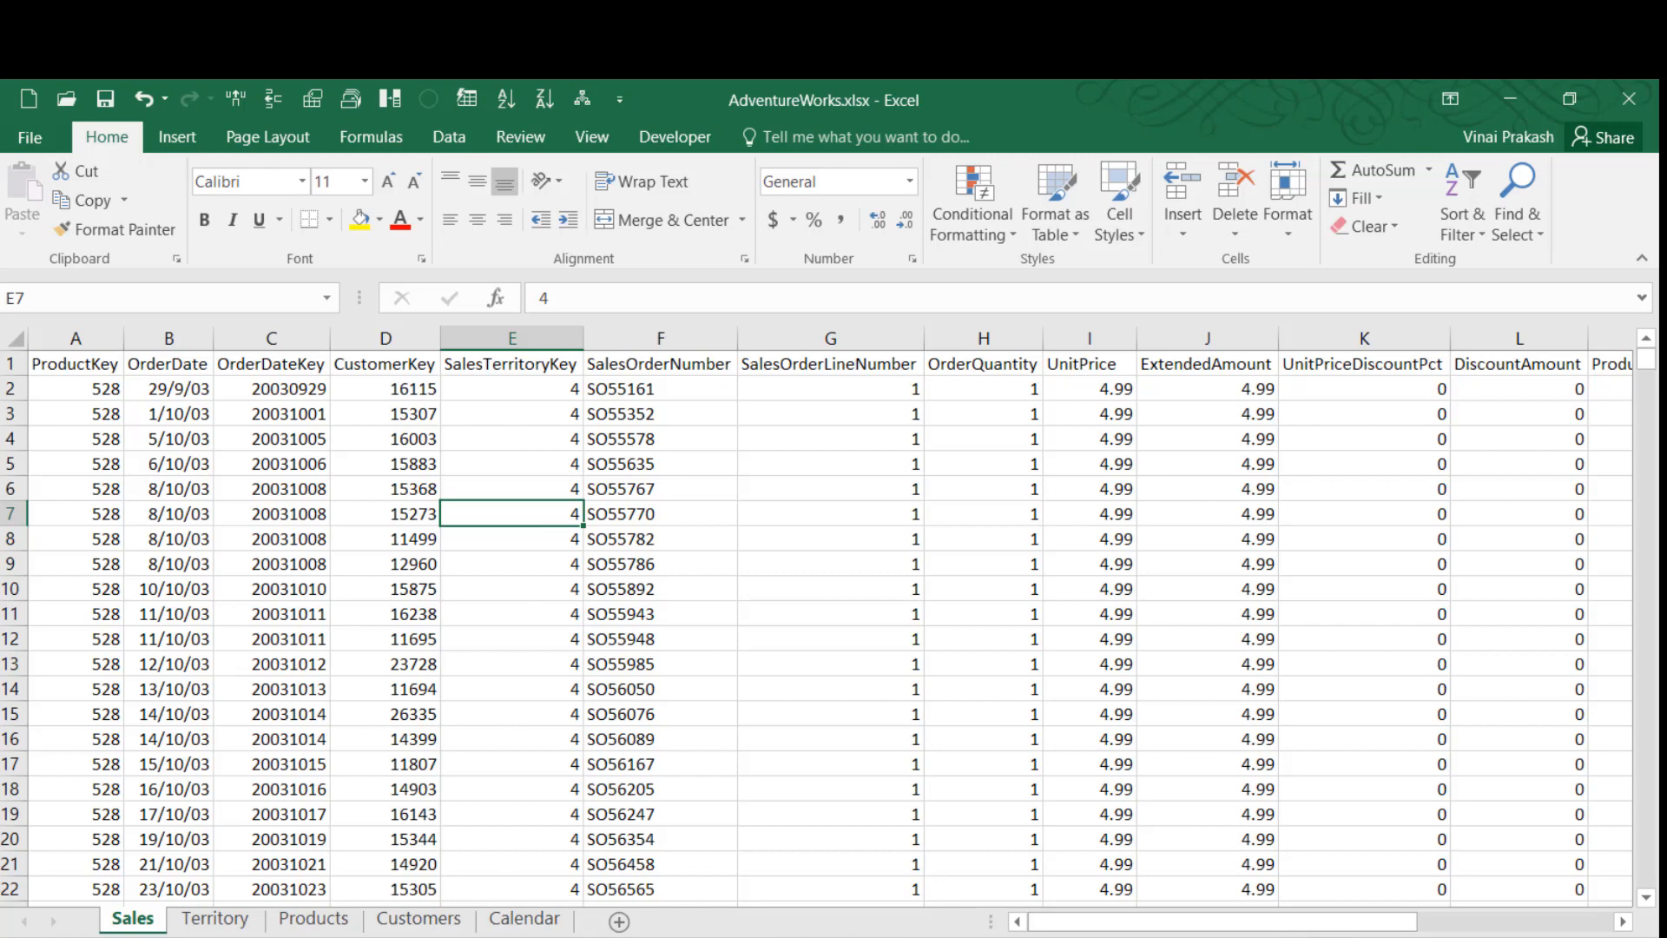
click(215, 918)
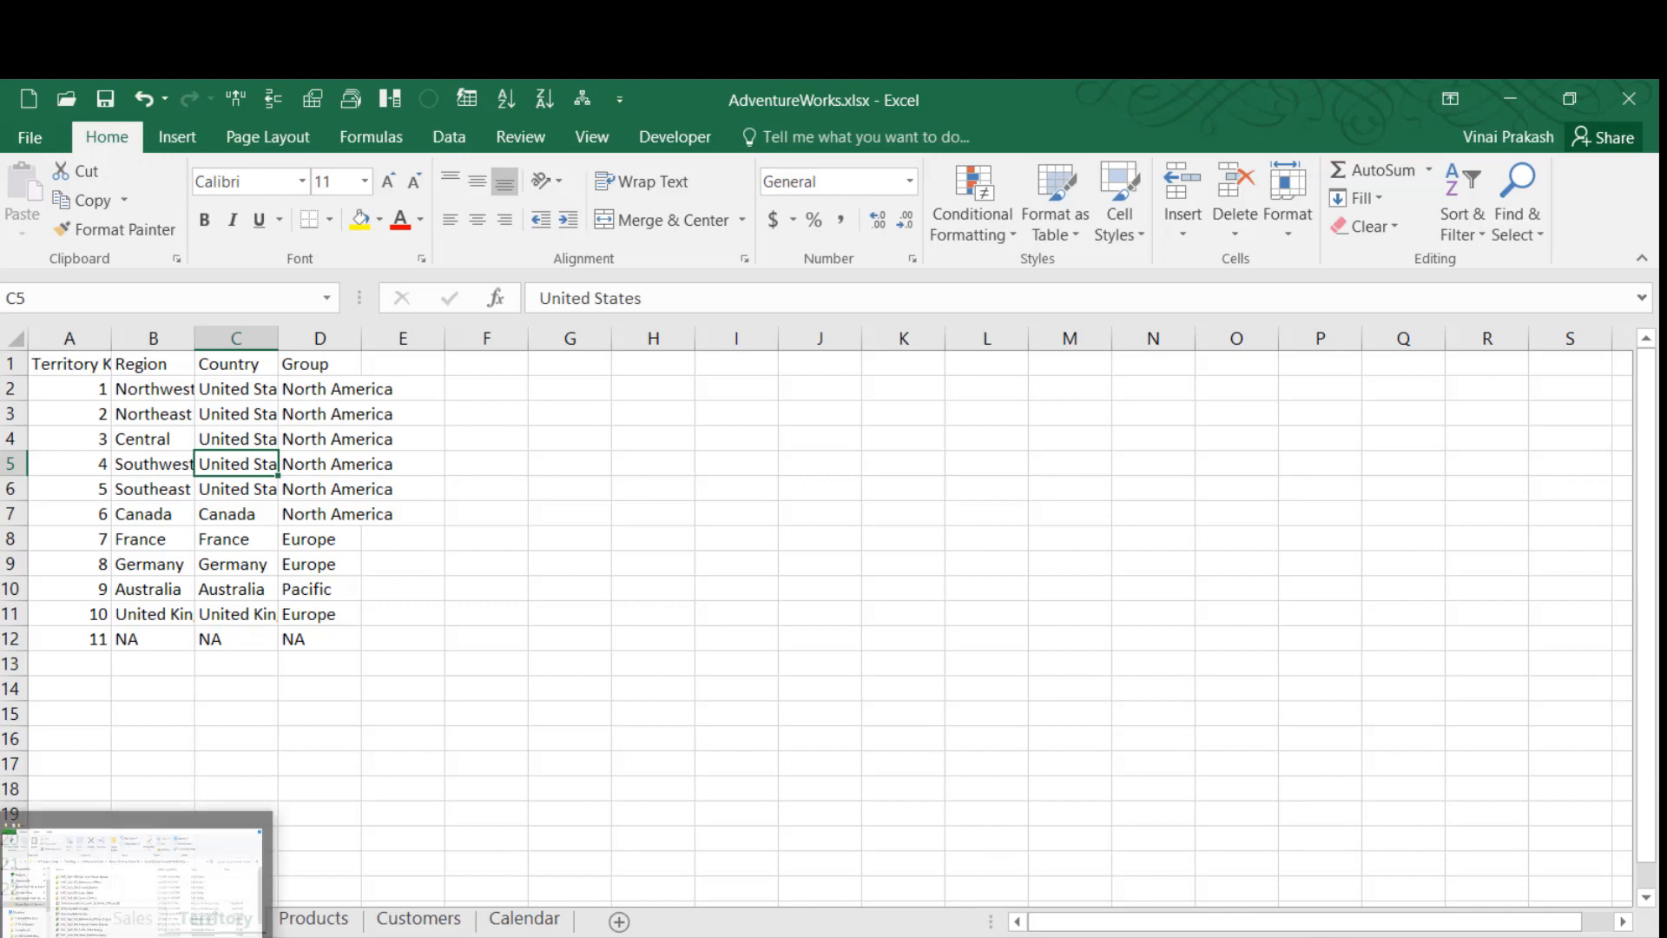
click(135, 919)
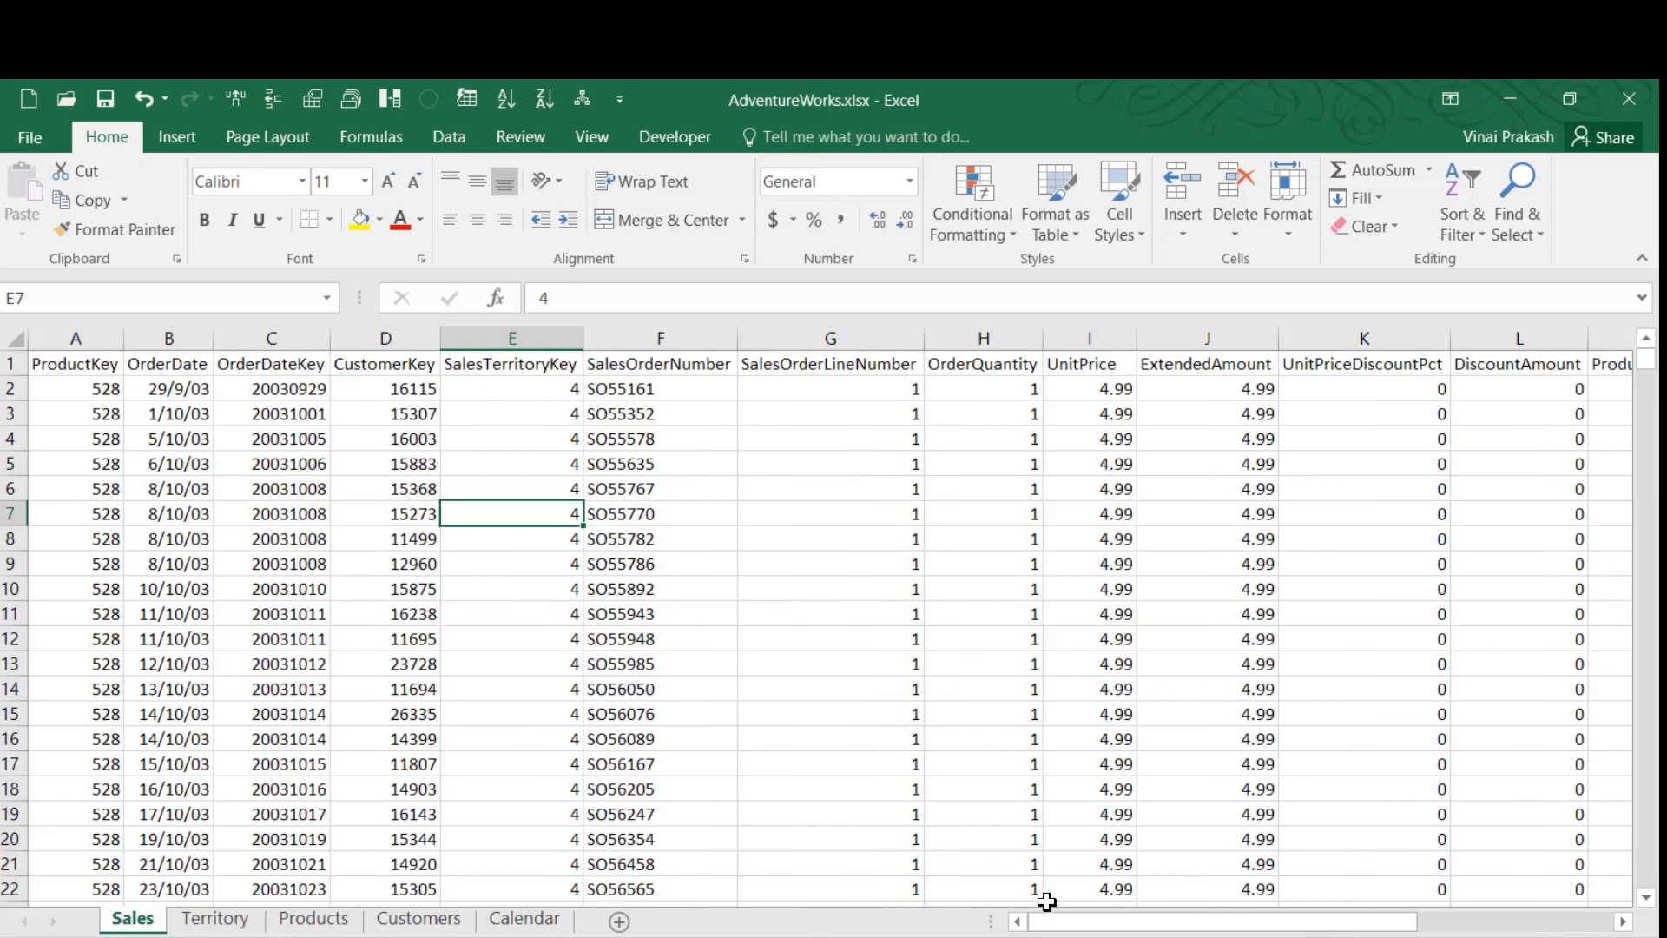
drag(1107, 927, 1236, 927)
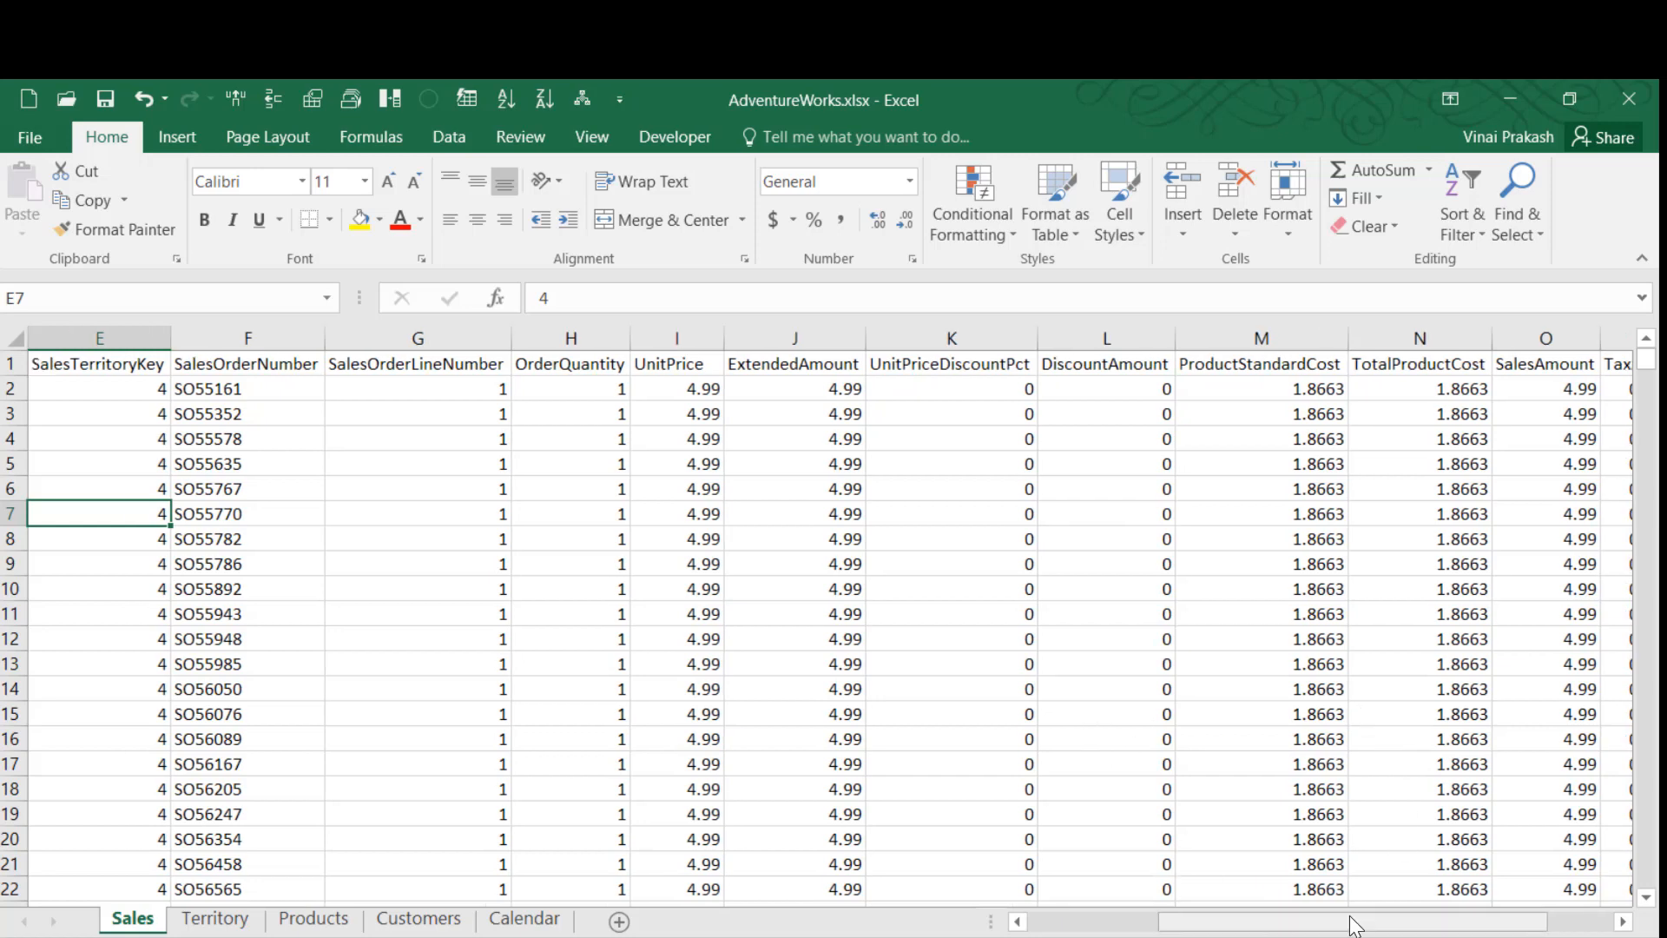
drag(1394, 927, 1459, 929)
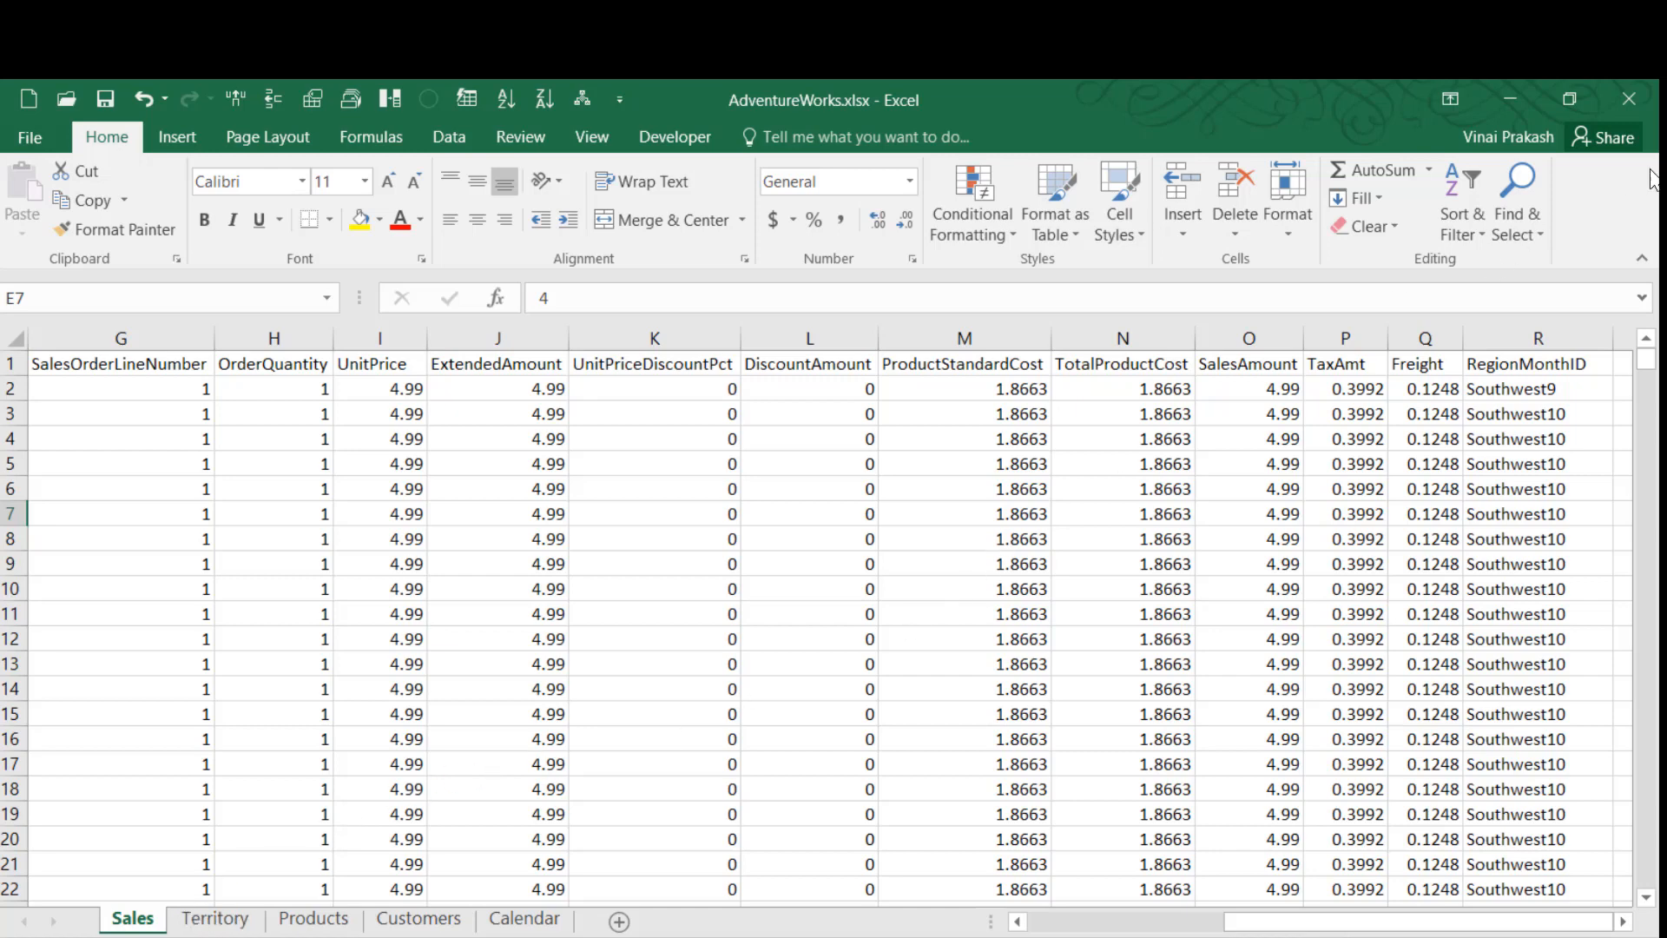
Close AdventureWorks.xlsx without saving the changes and switch to the blank report in Power BI Desktop, dismissing the start screen.
click(1629, 98)
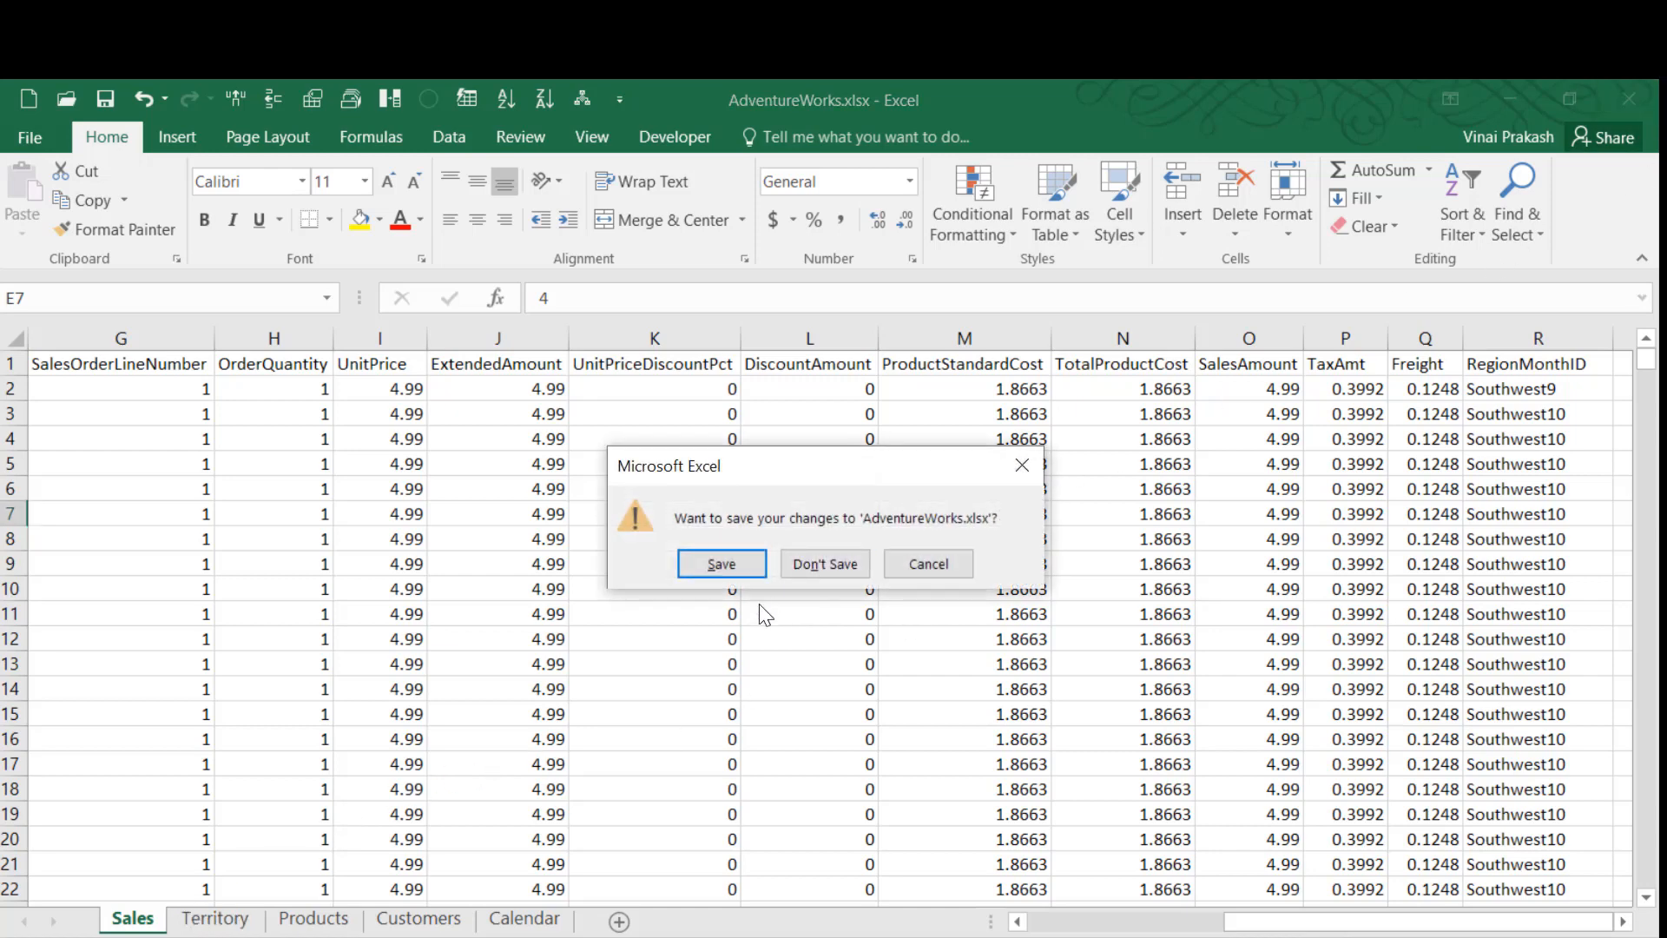
click(832, 568)
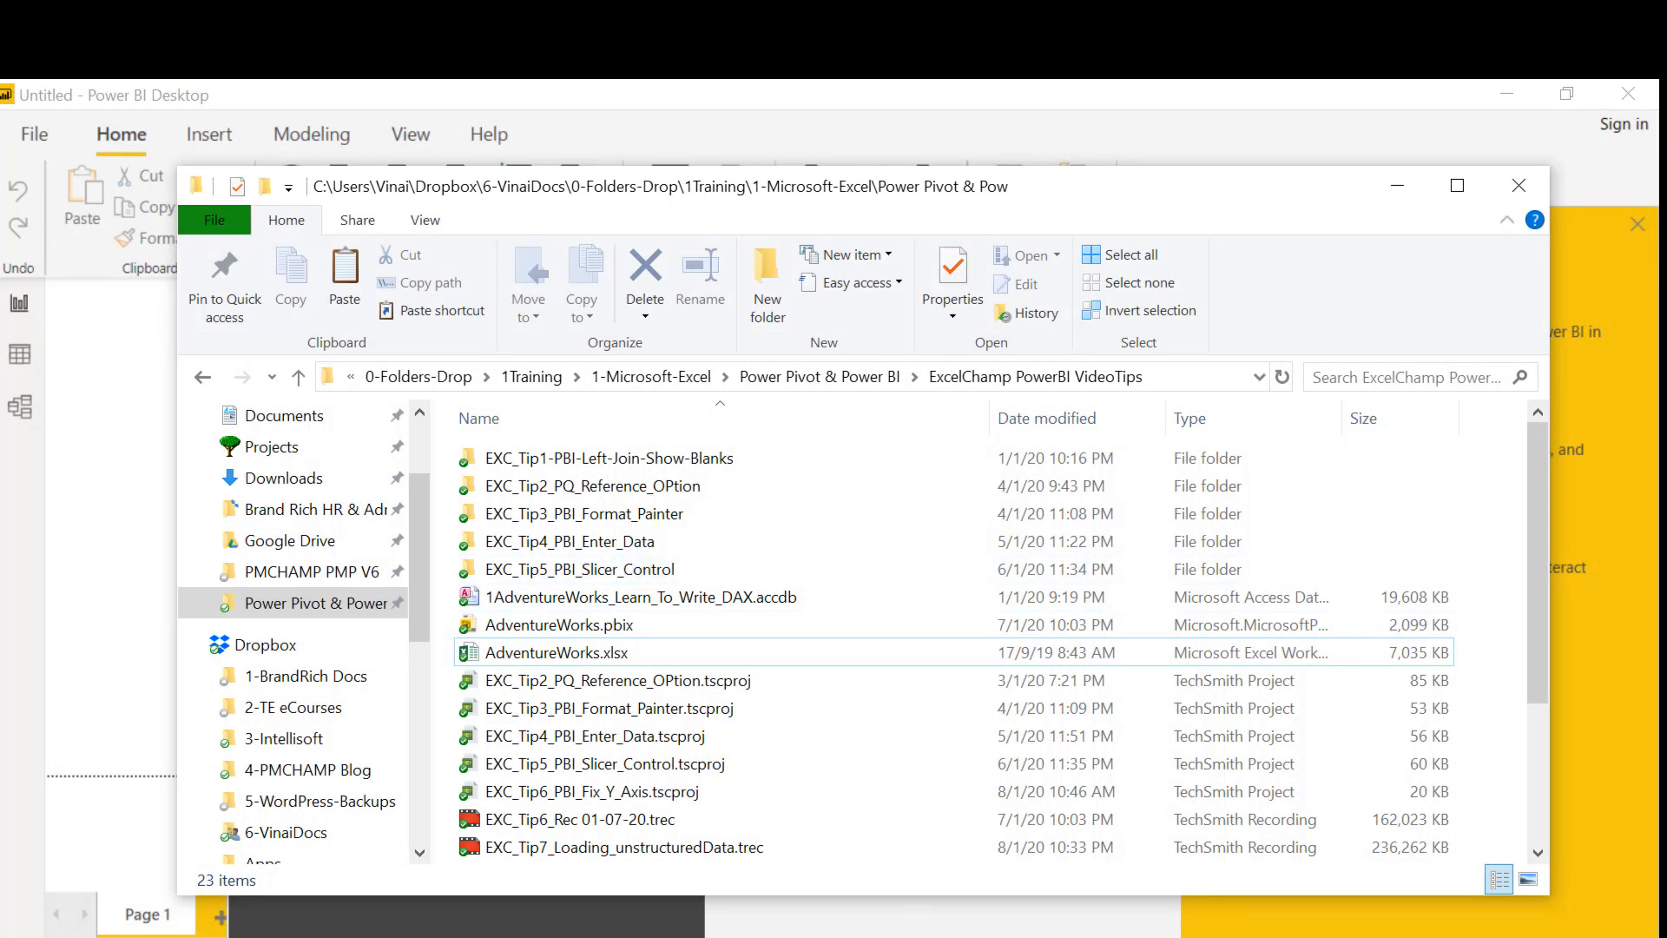
key(alt+Tab)
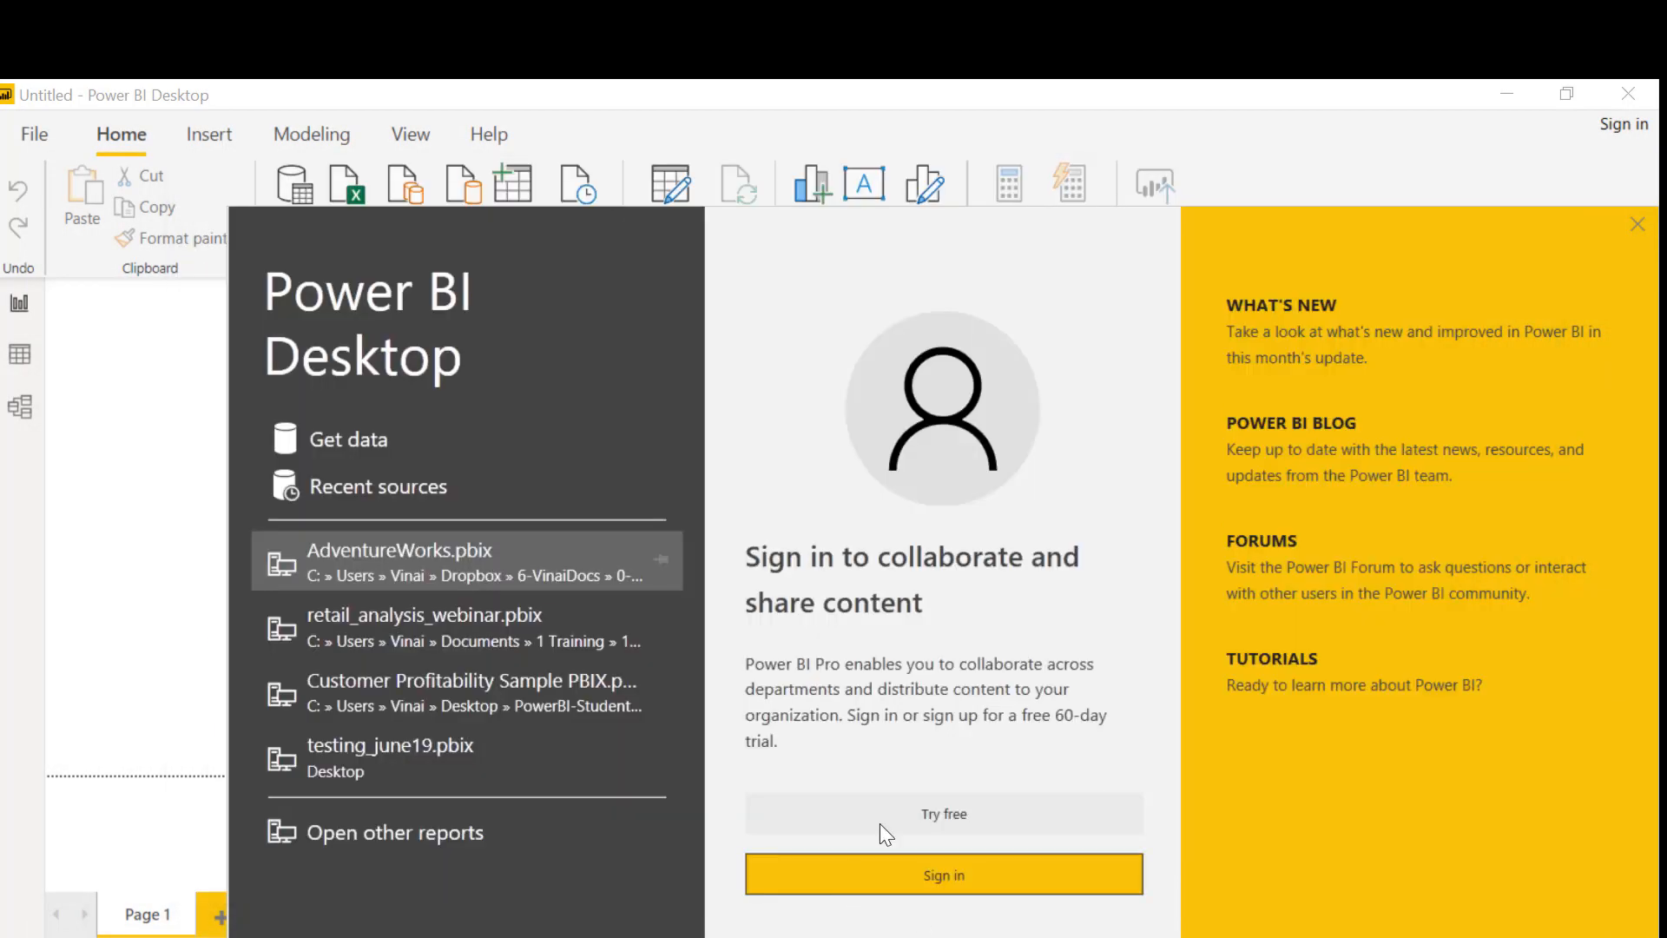
click(1638, 225)
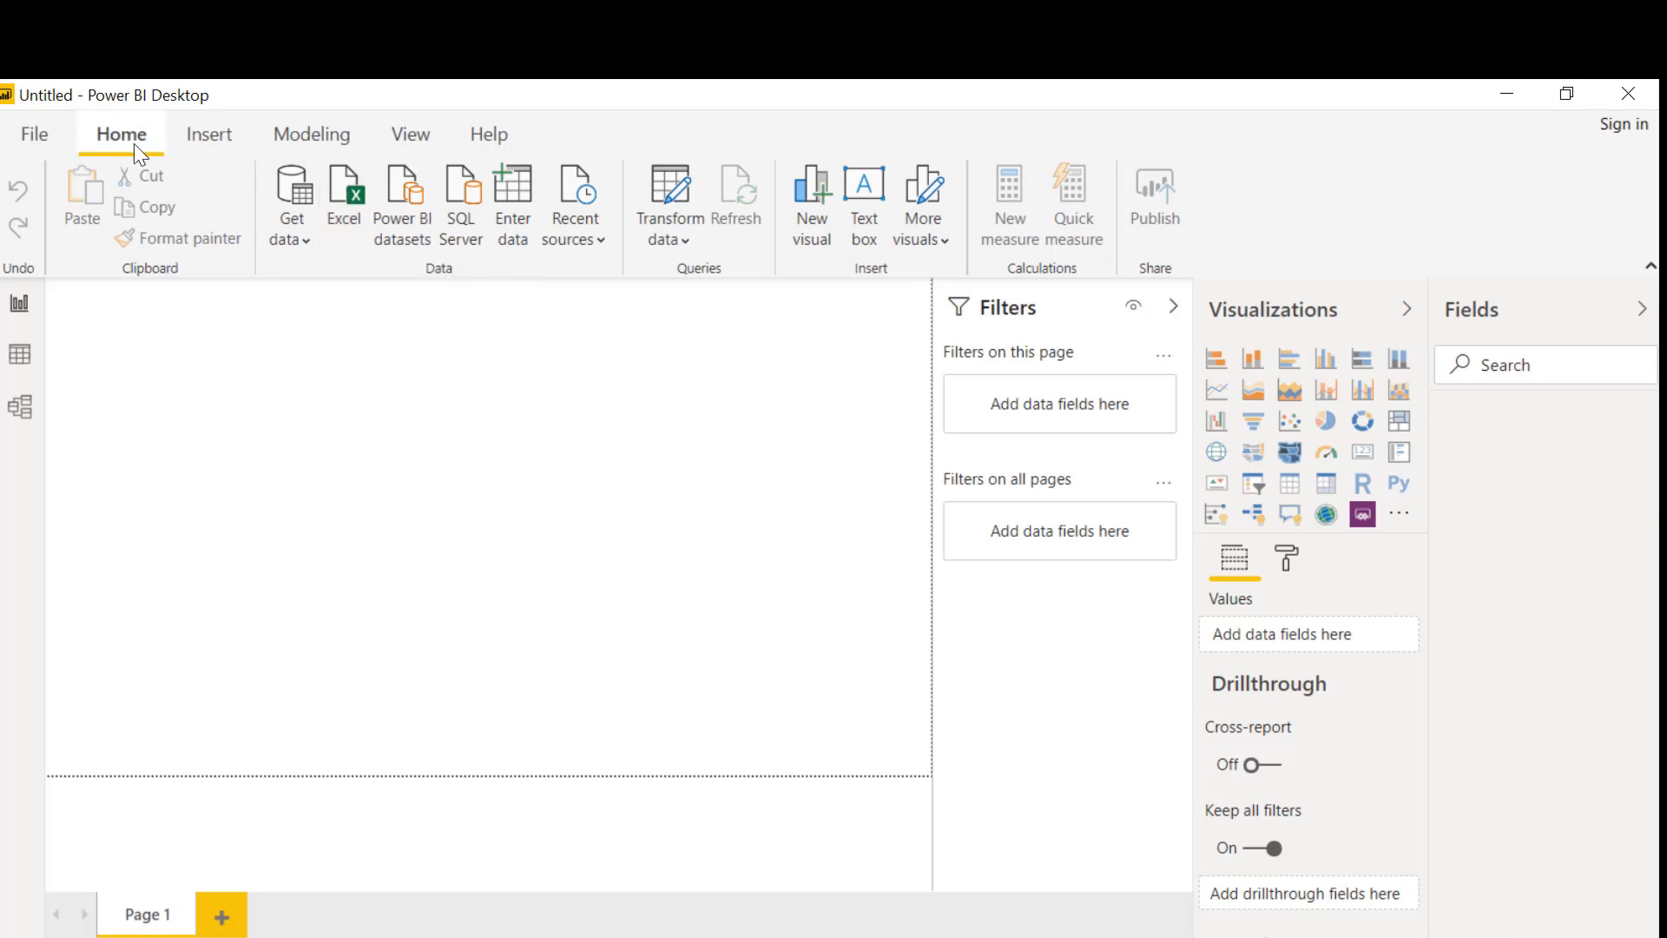
Connect to AdventureWorks.xlsx as an Excel data source.
click(352, 217)
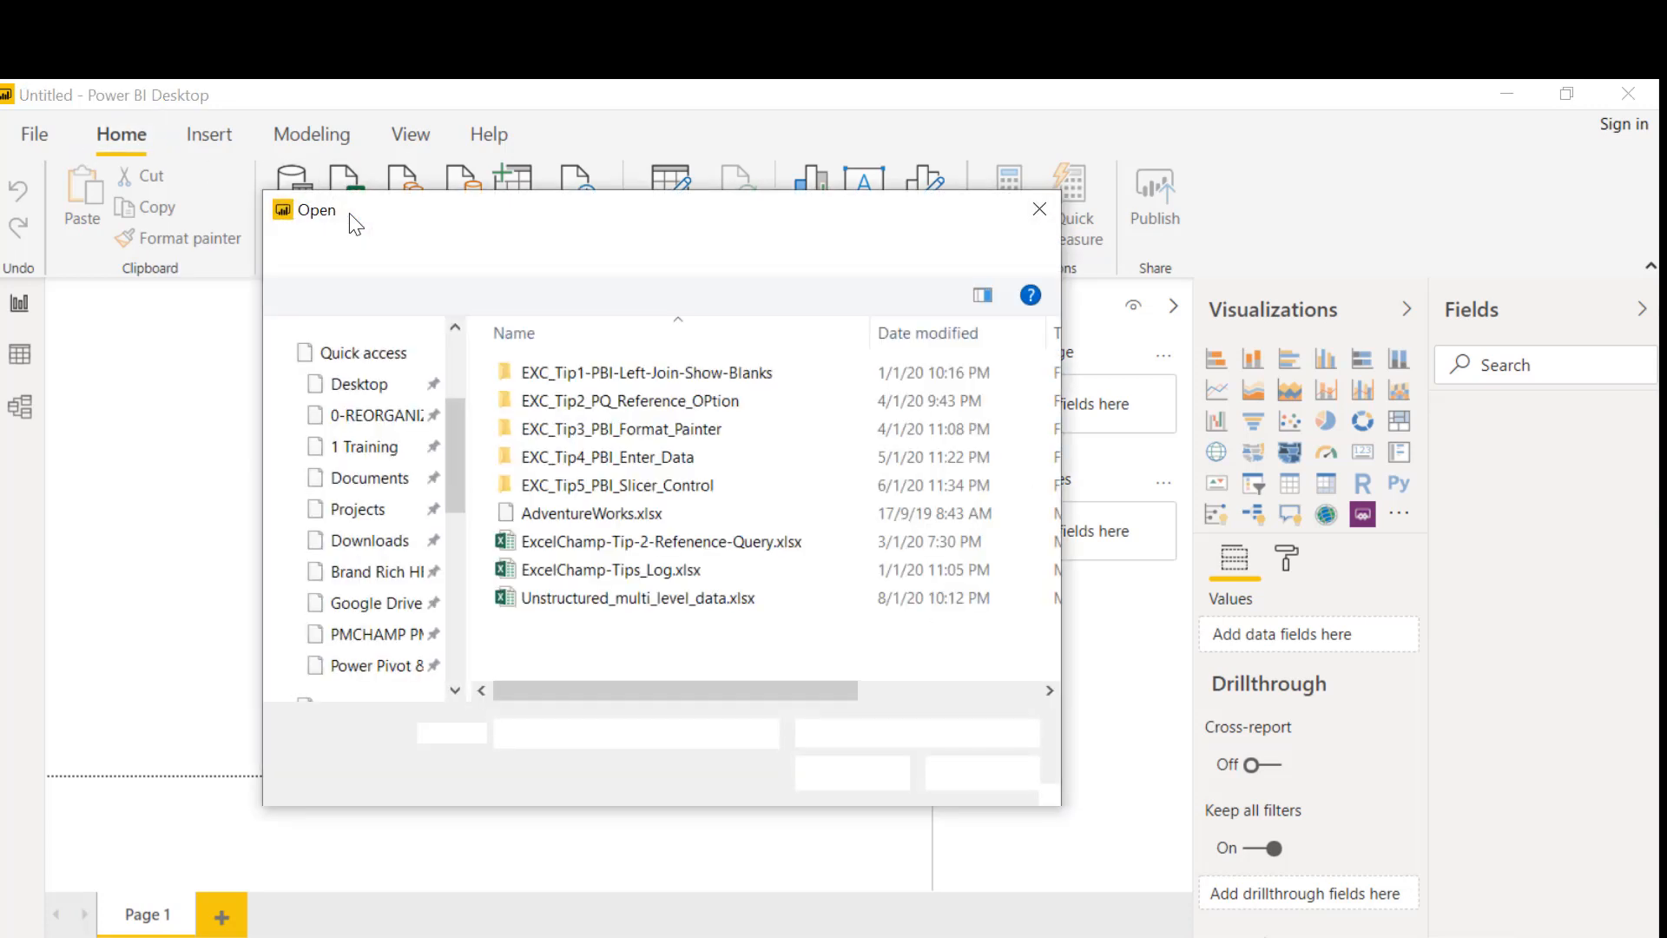
click(580, 514)
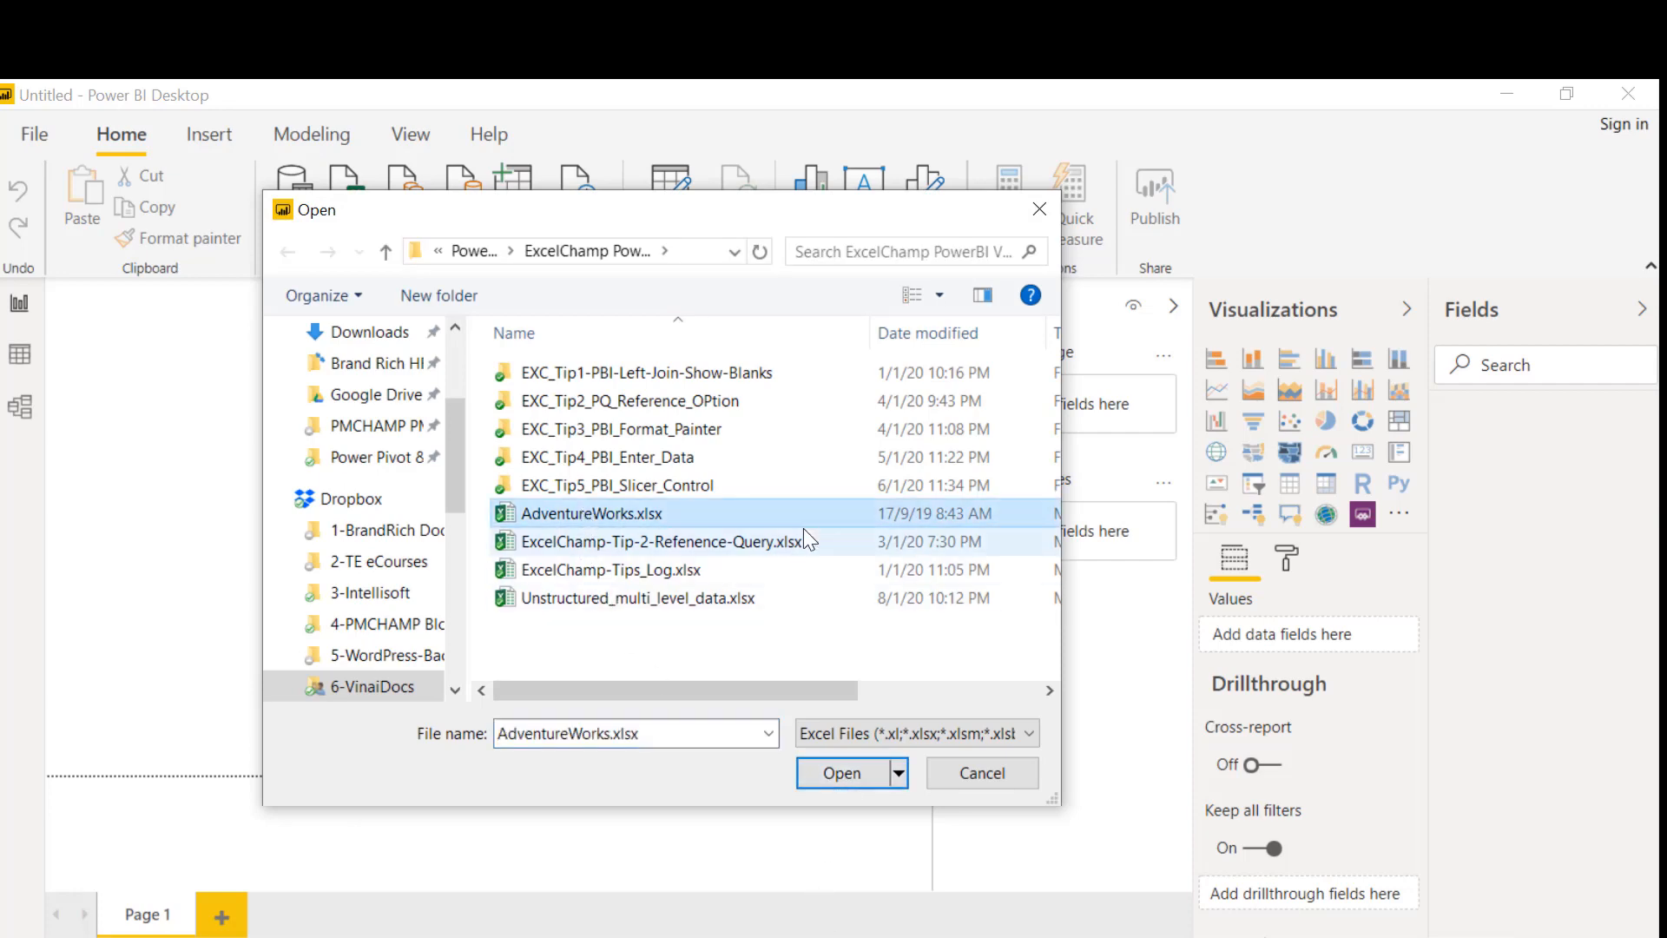
click(819, 770)
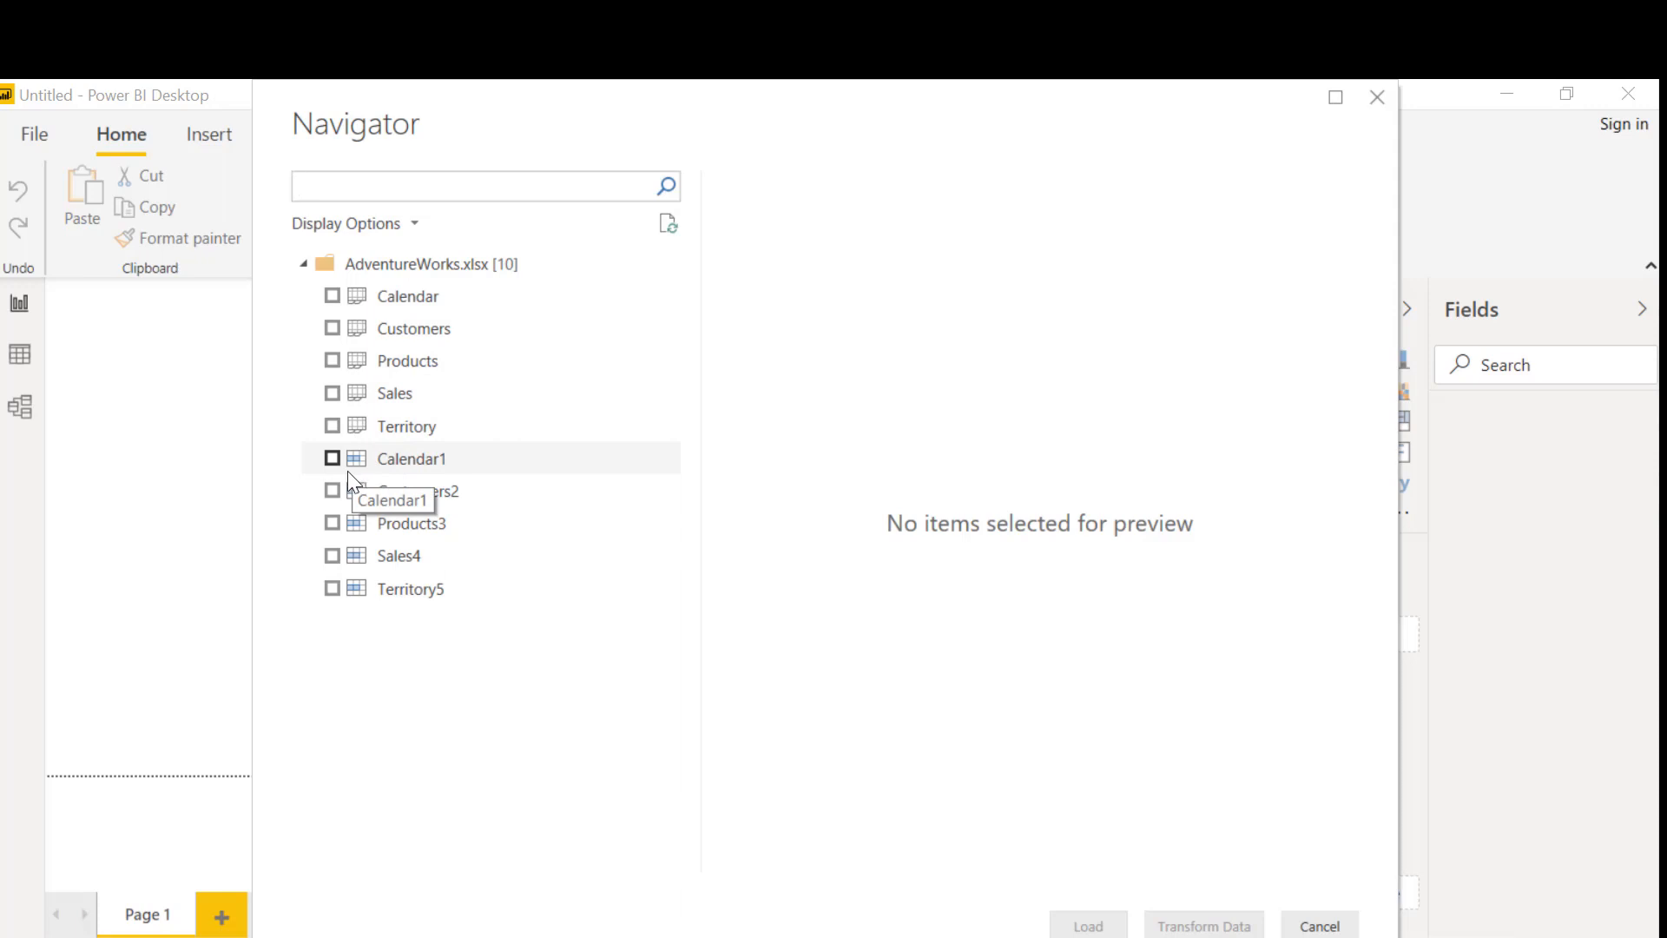
Select the Calendar, Customers, Products, Sales and Territory tables for import and preview the Calendar table.
click(332, 296)
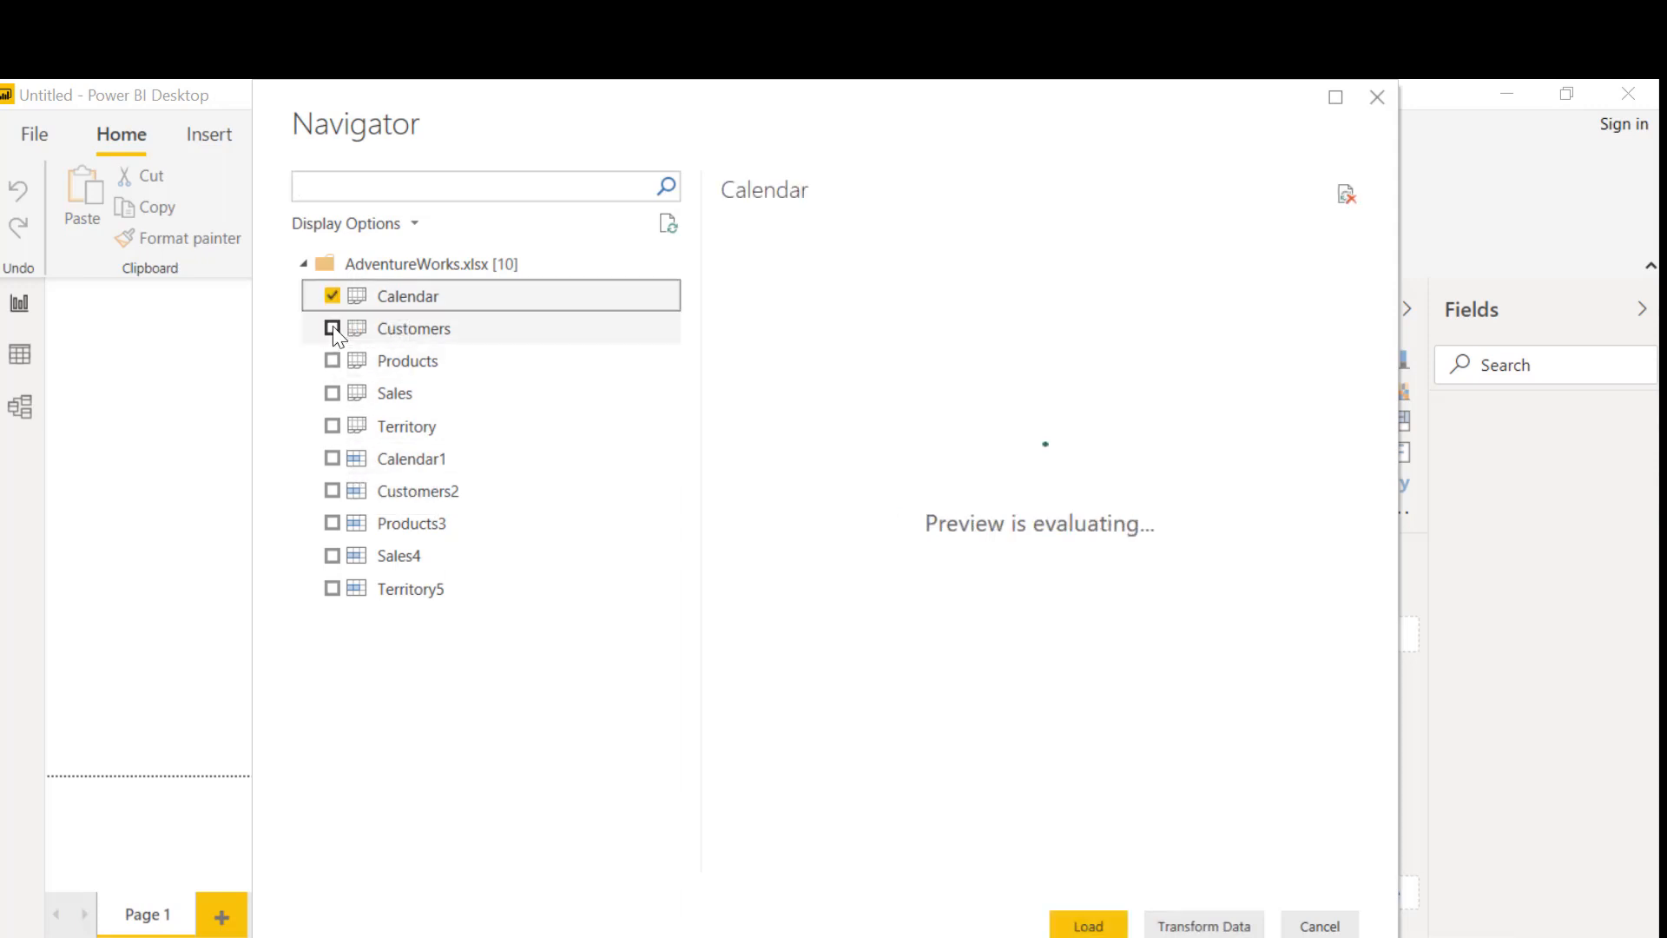
click(333, 329)
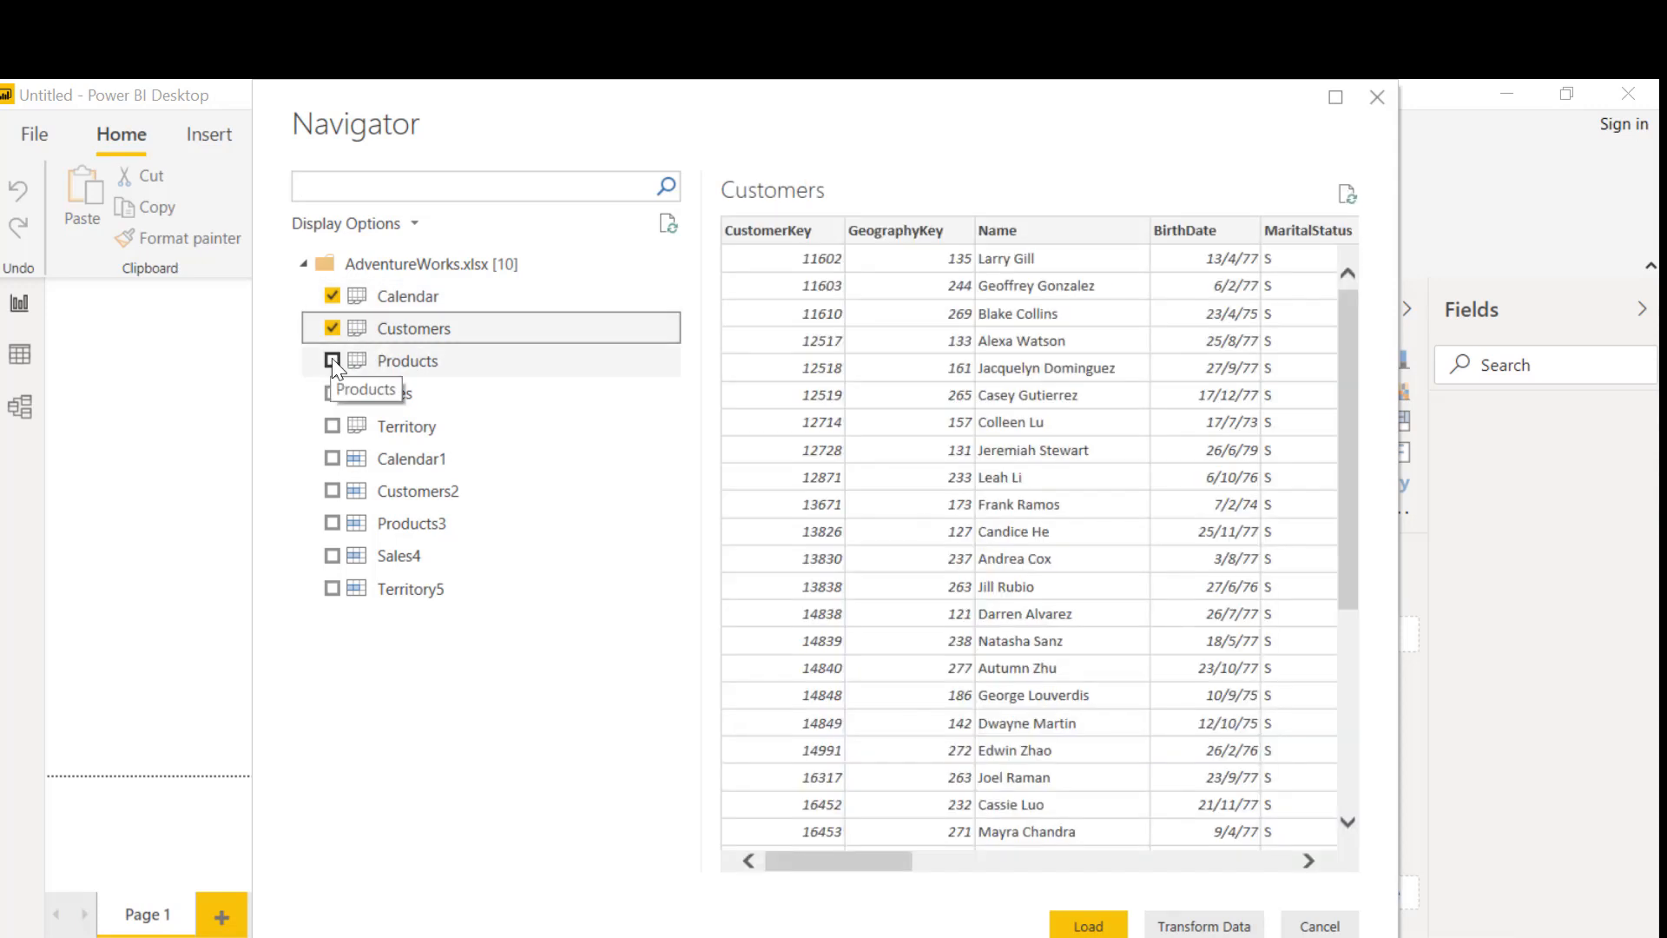
click(332, 359)
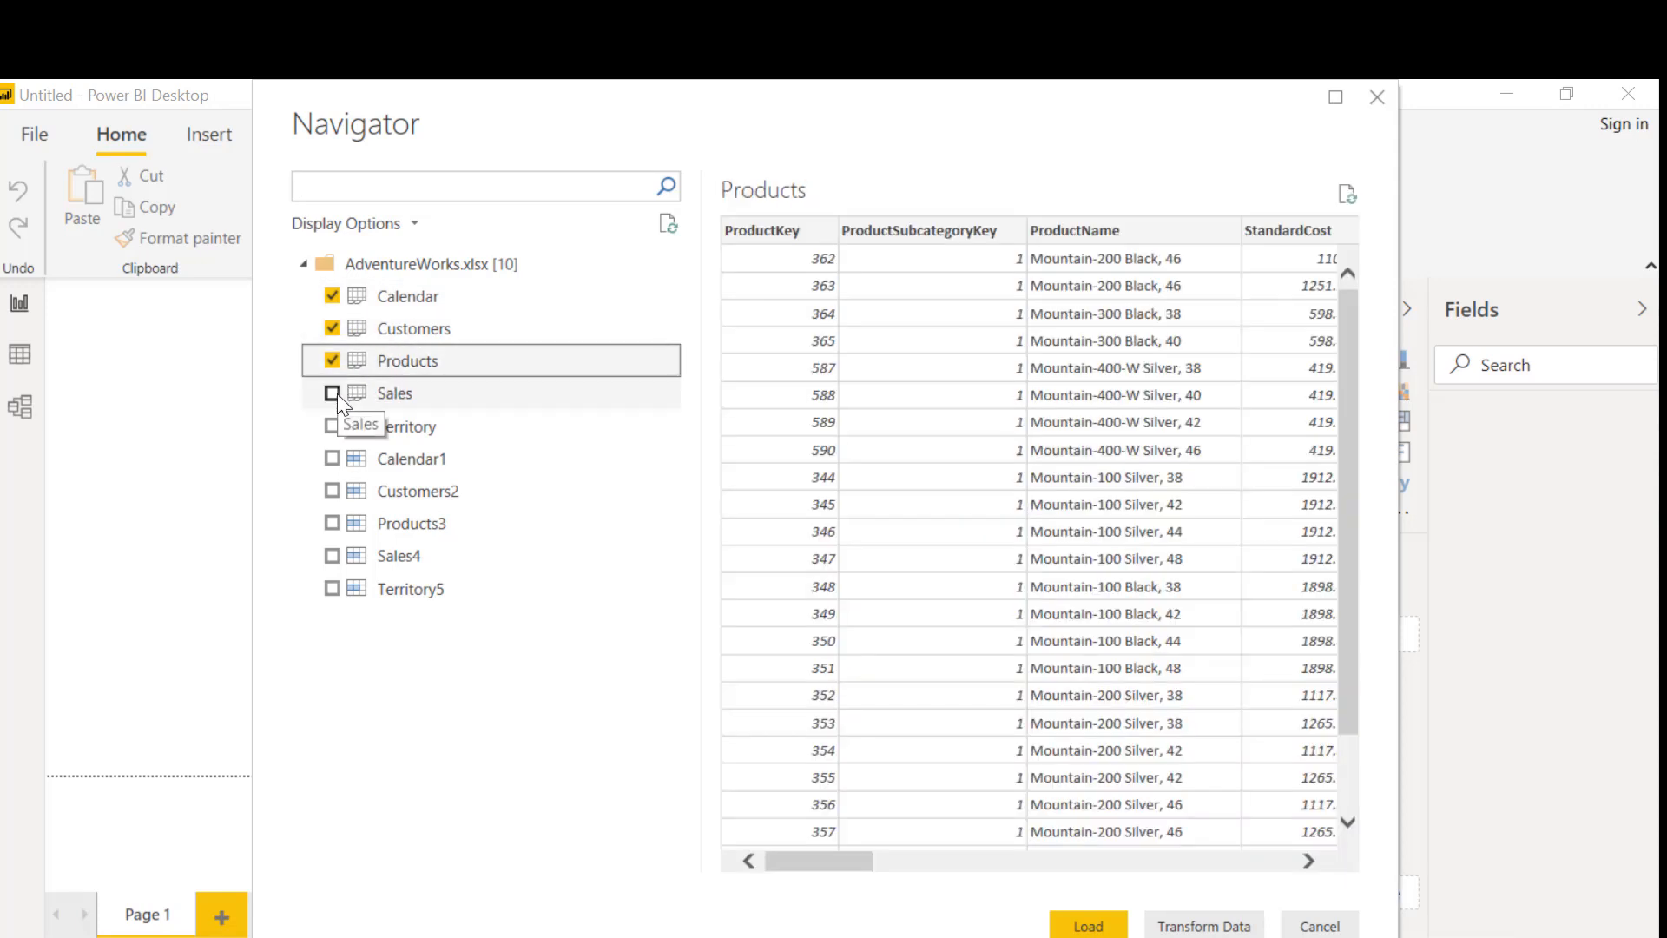
click(333, 393)
click(335, 425)
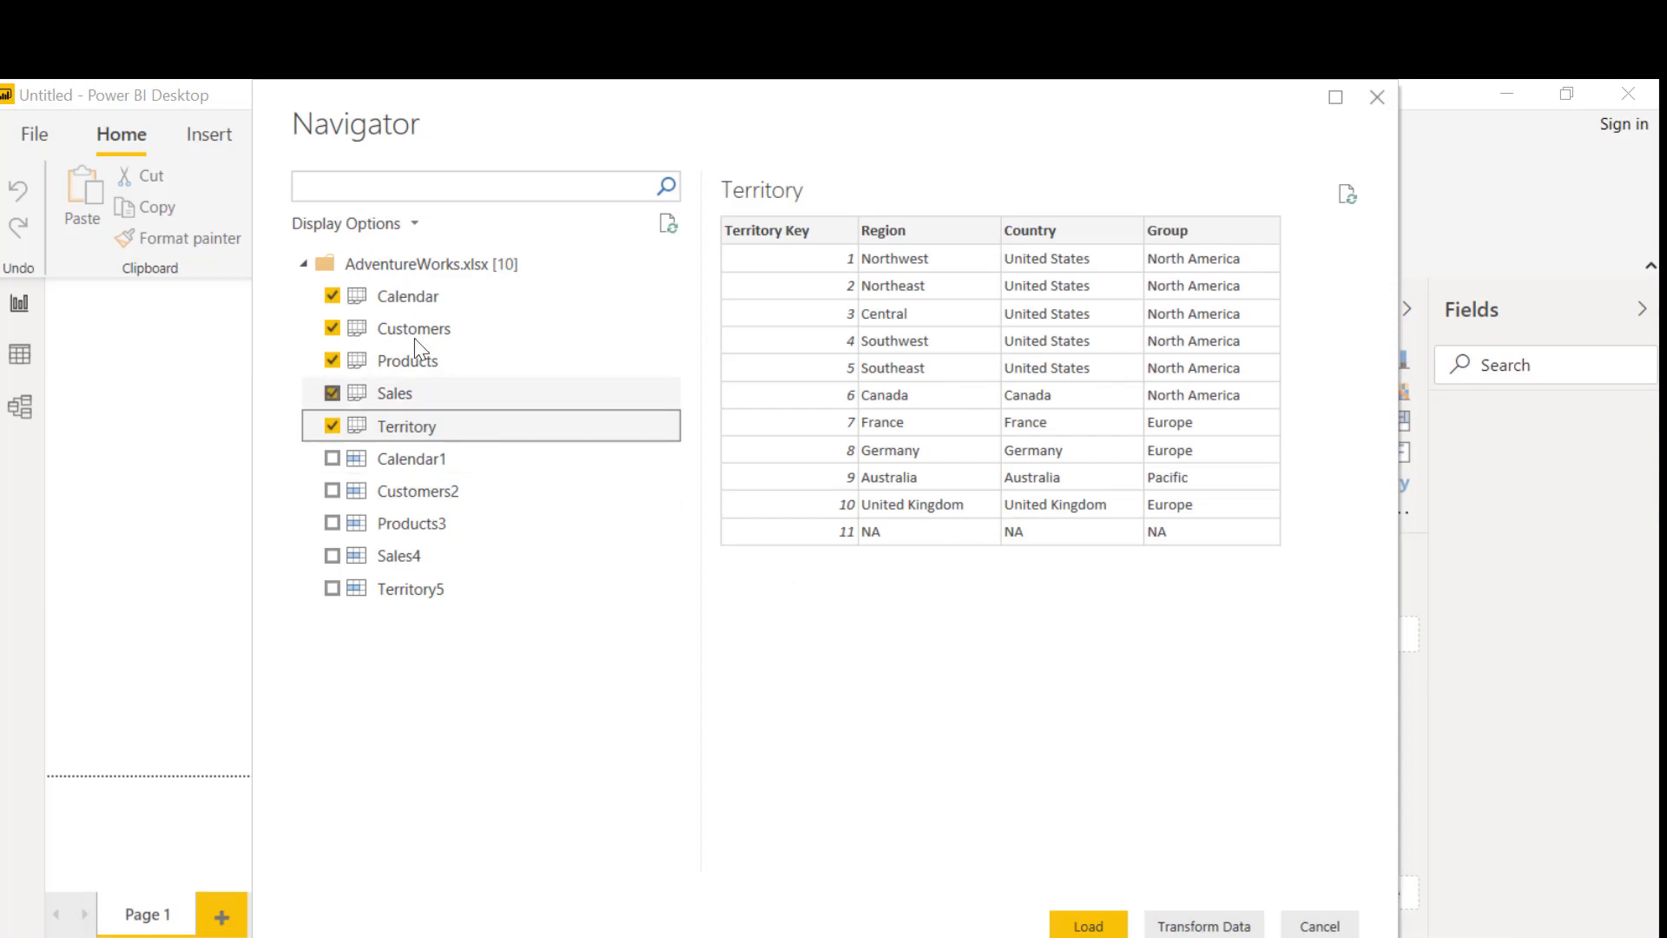
click(393, 294)
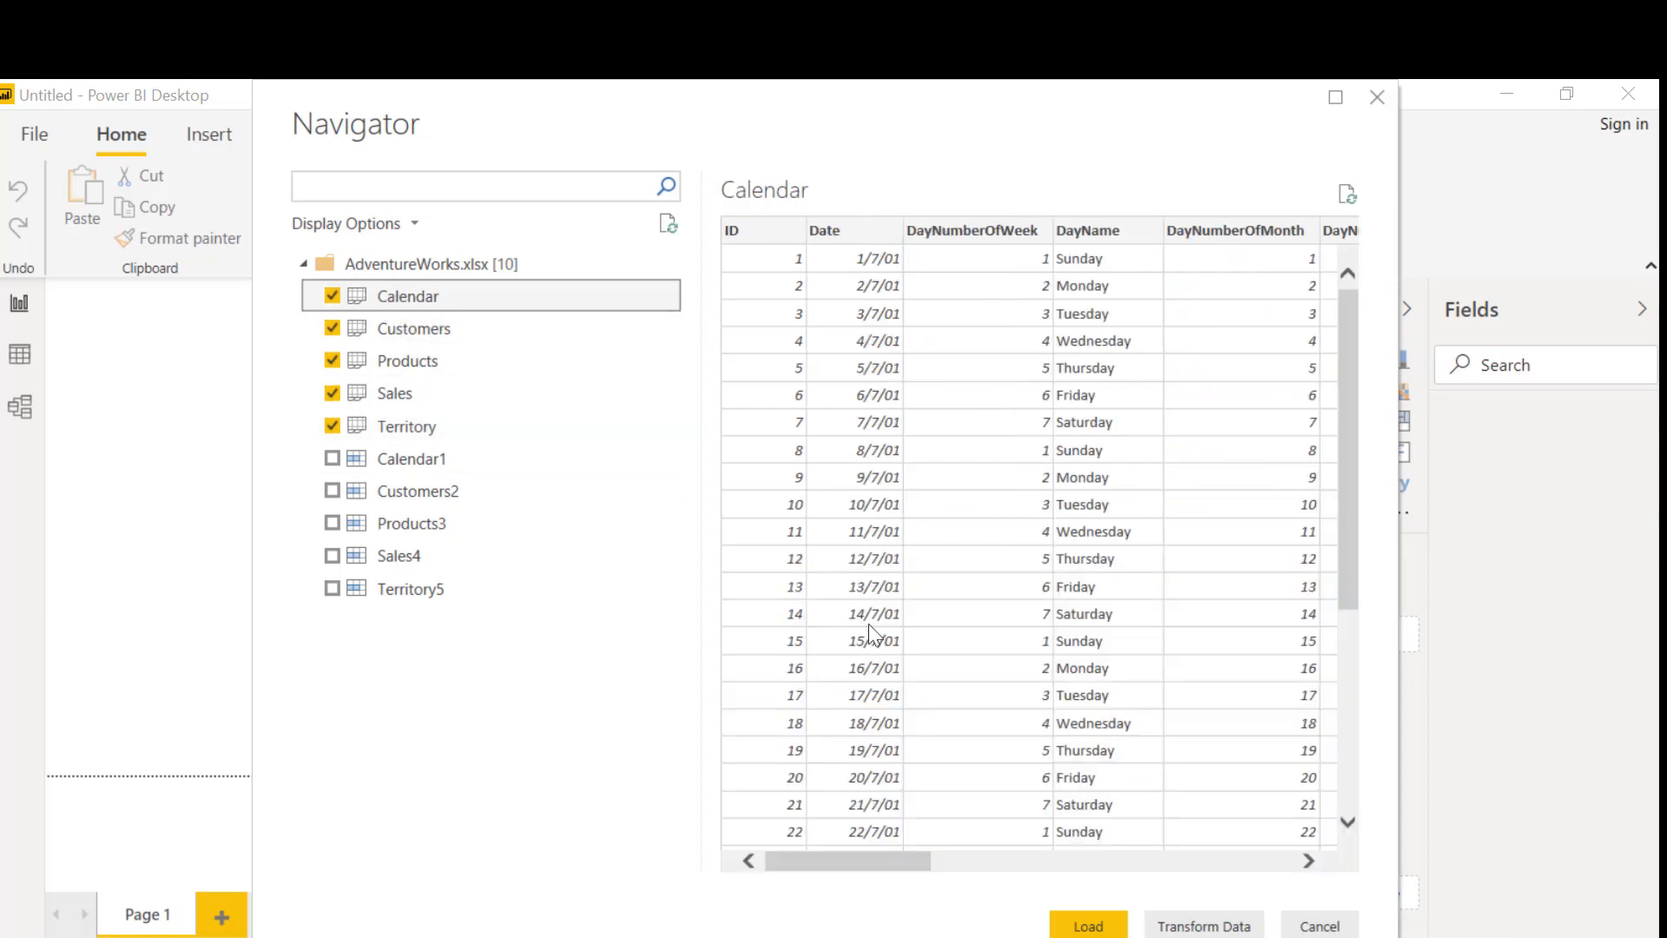
drag(889, 863, 837, 859)
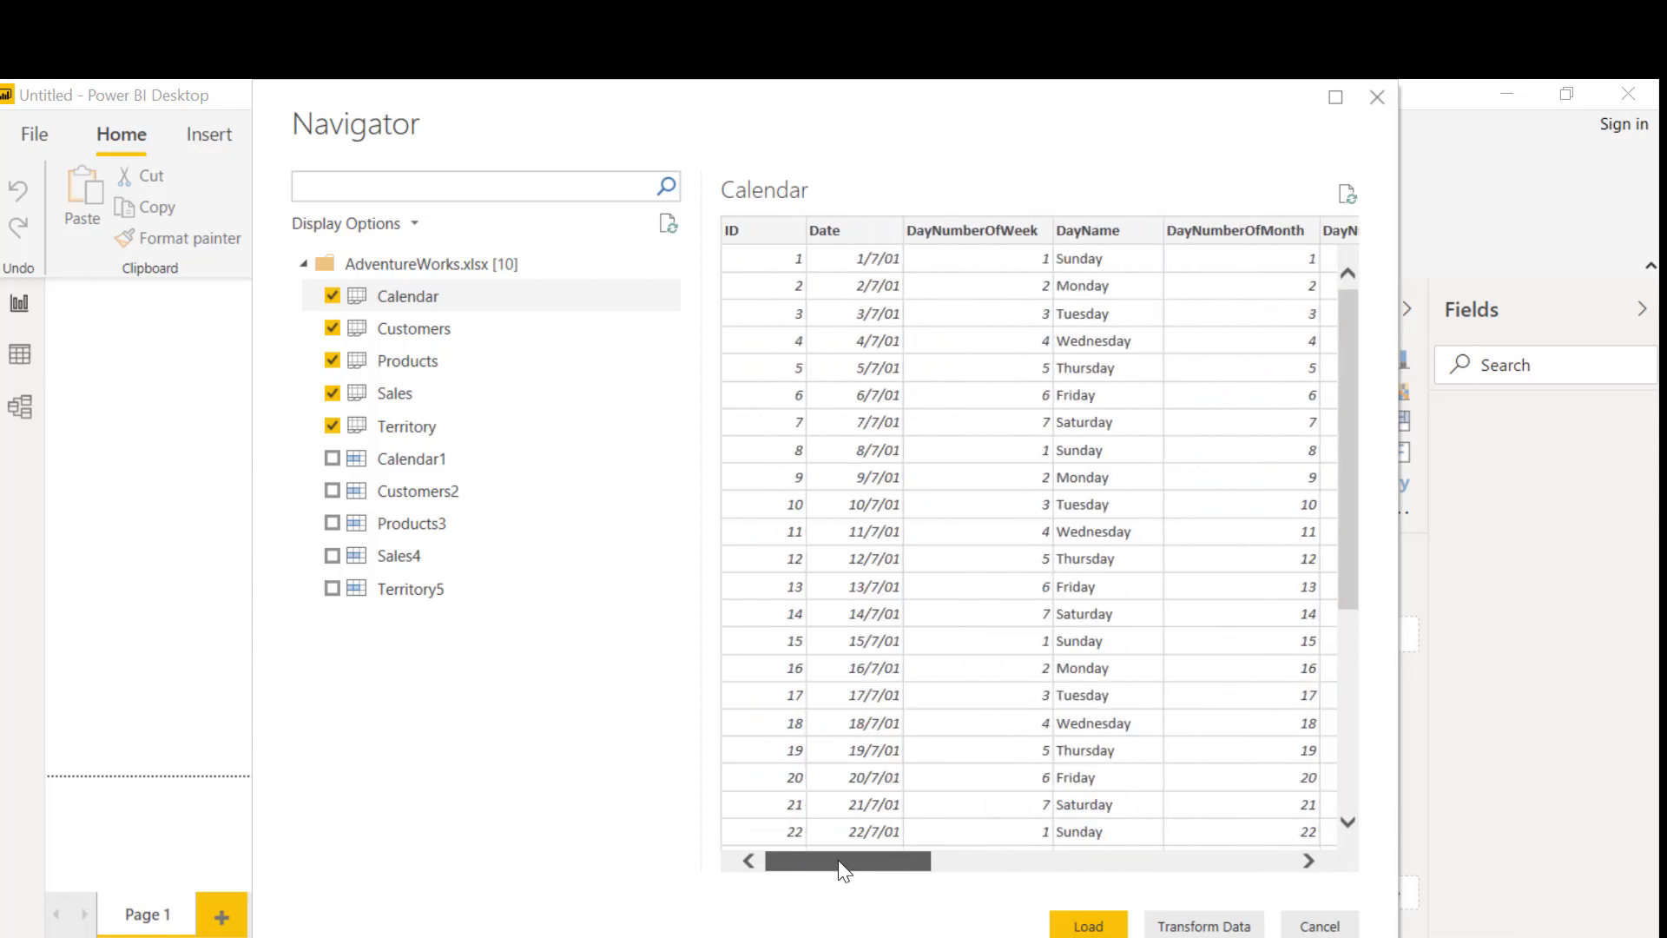
Preview the Customers table and open the five selected tables in Power Query Editor for transformation.
click(406, 329)
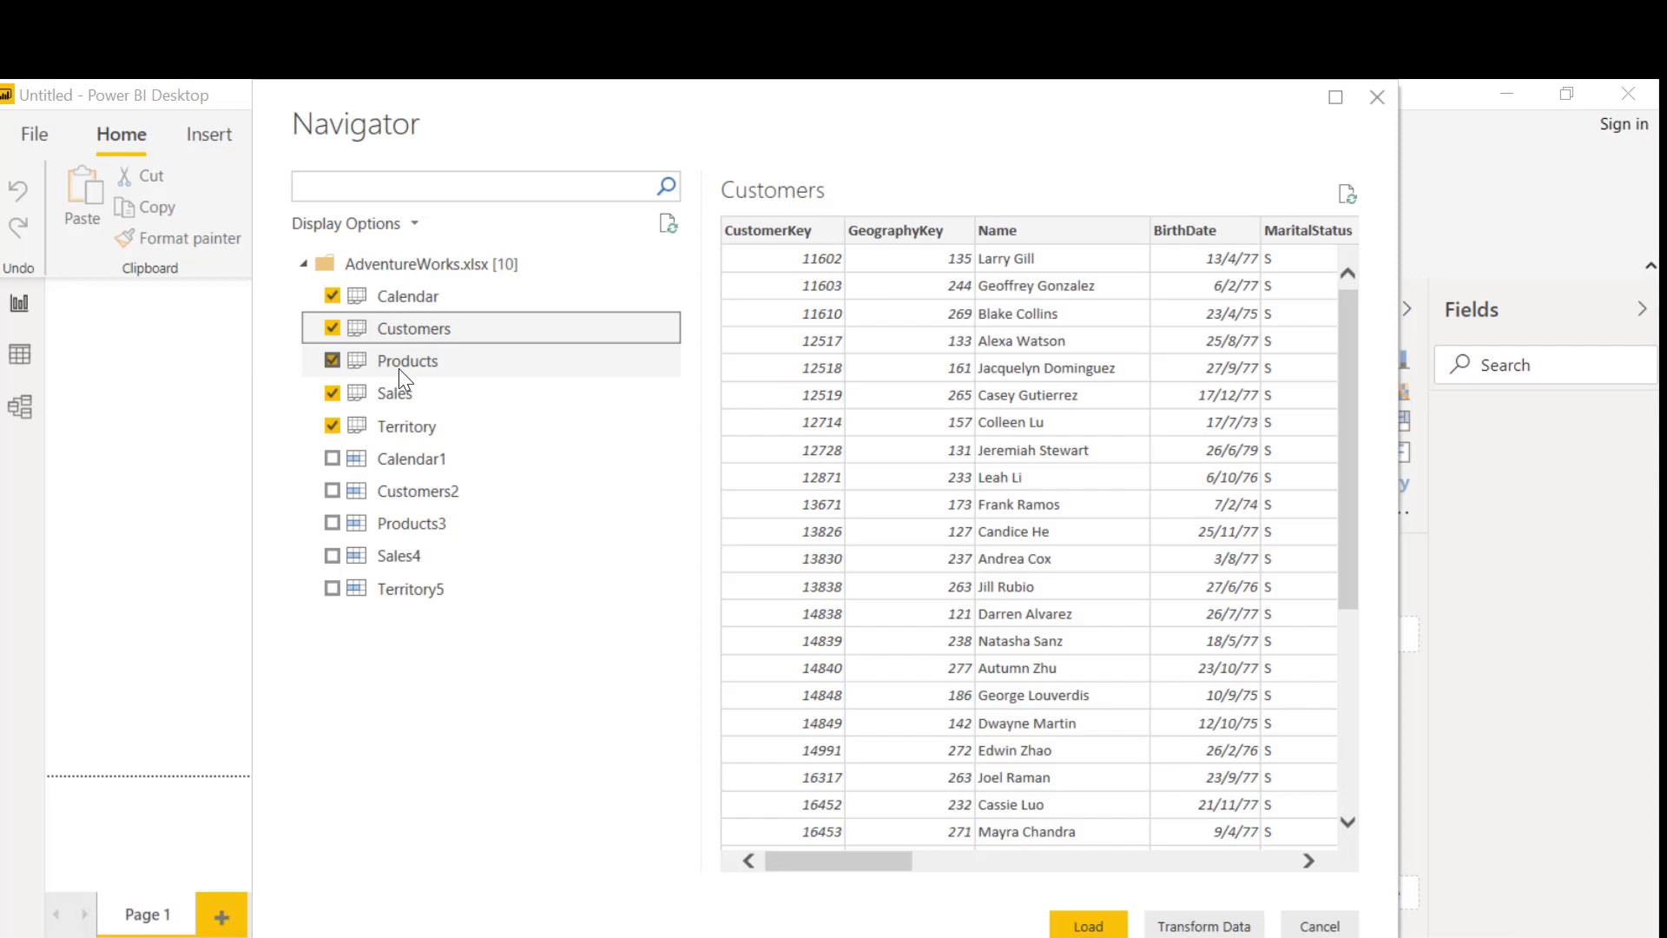
click(1193, 927)
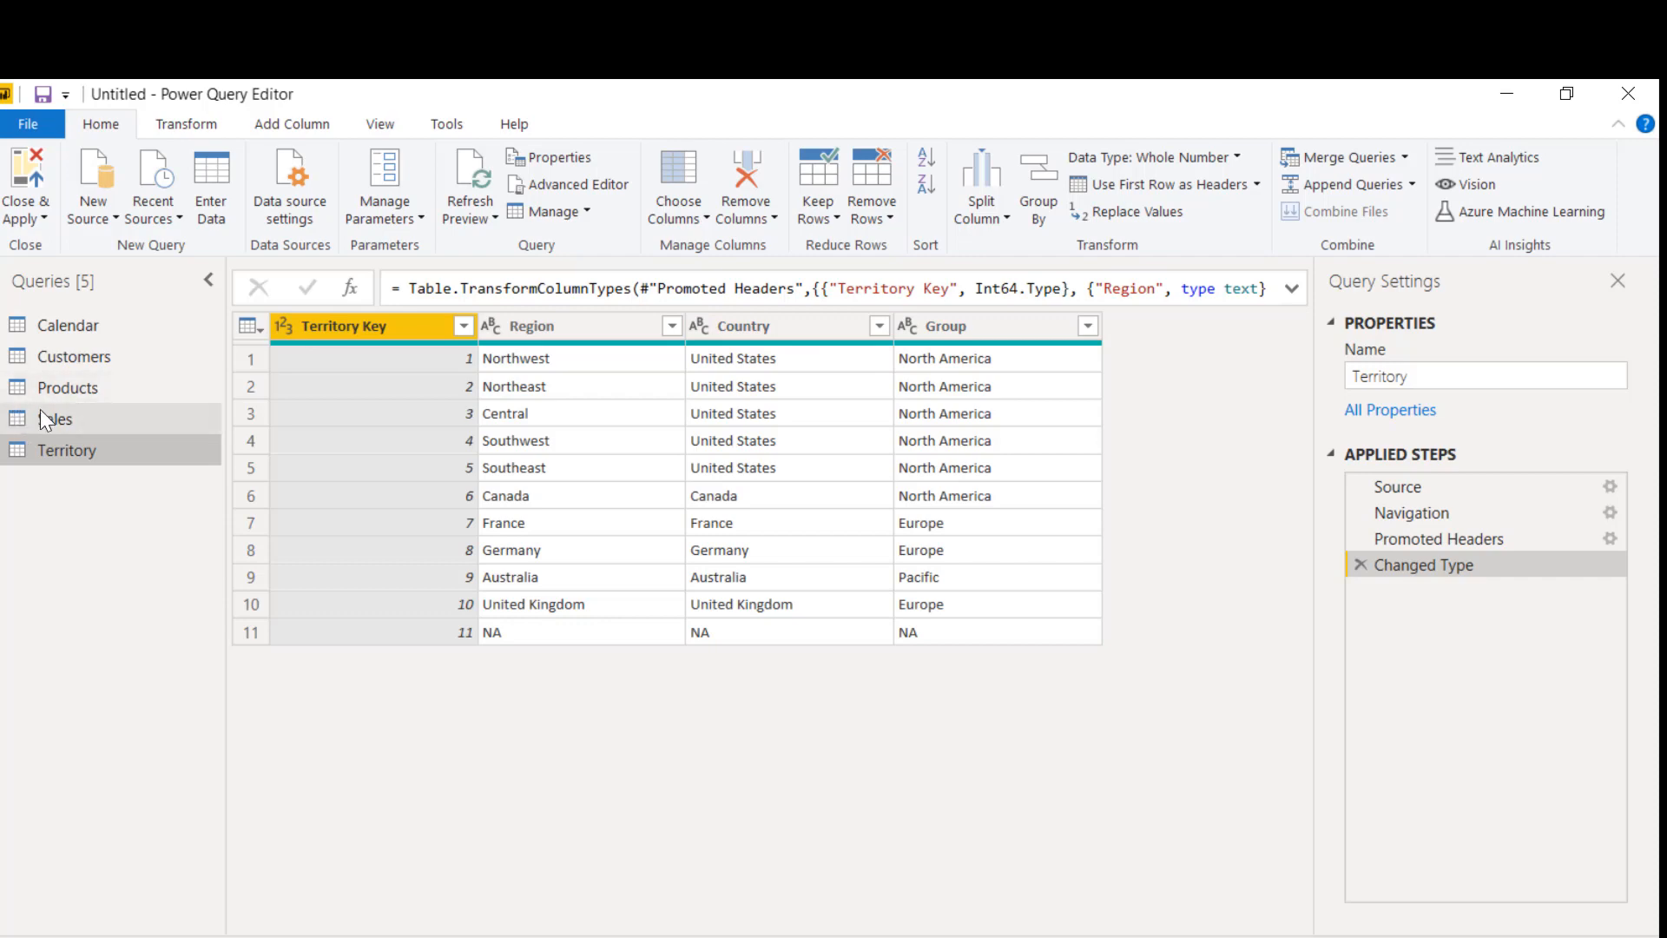
Review the columns and data types of the Calendar, Customers, Products and Sales queries.
click(69, 331)
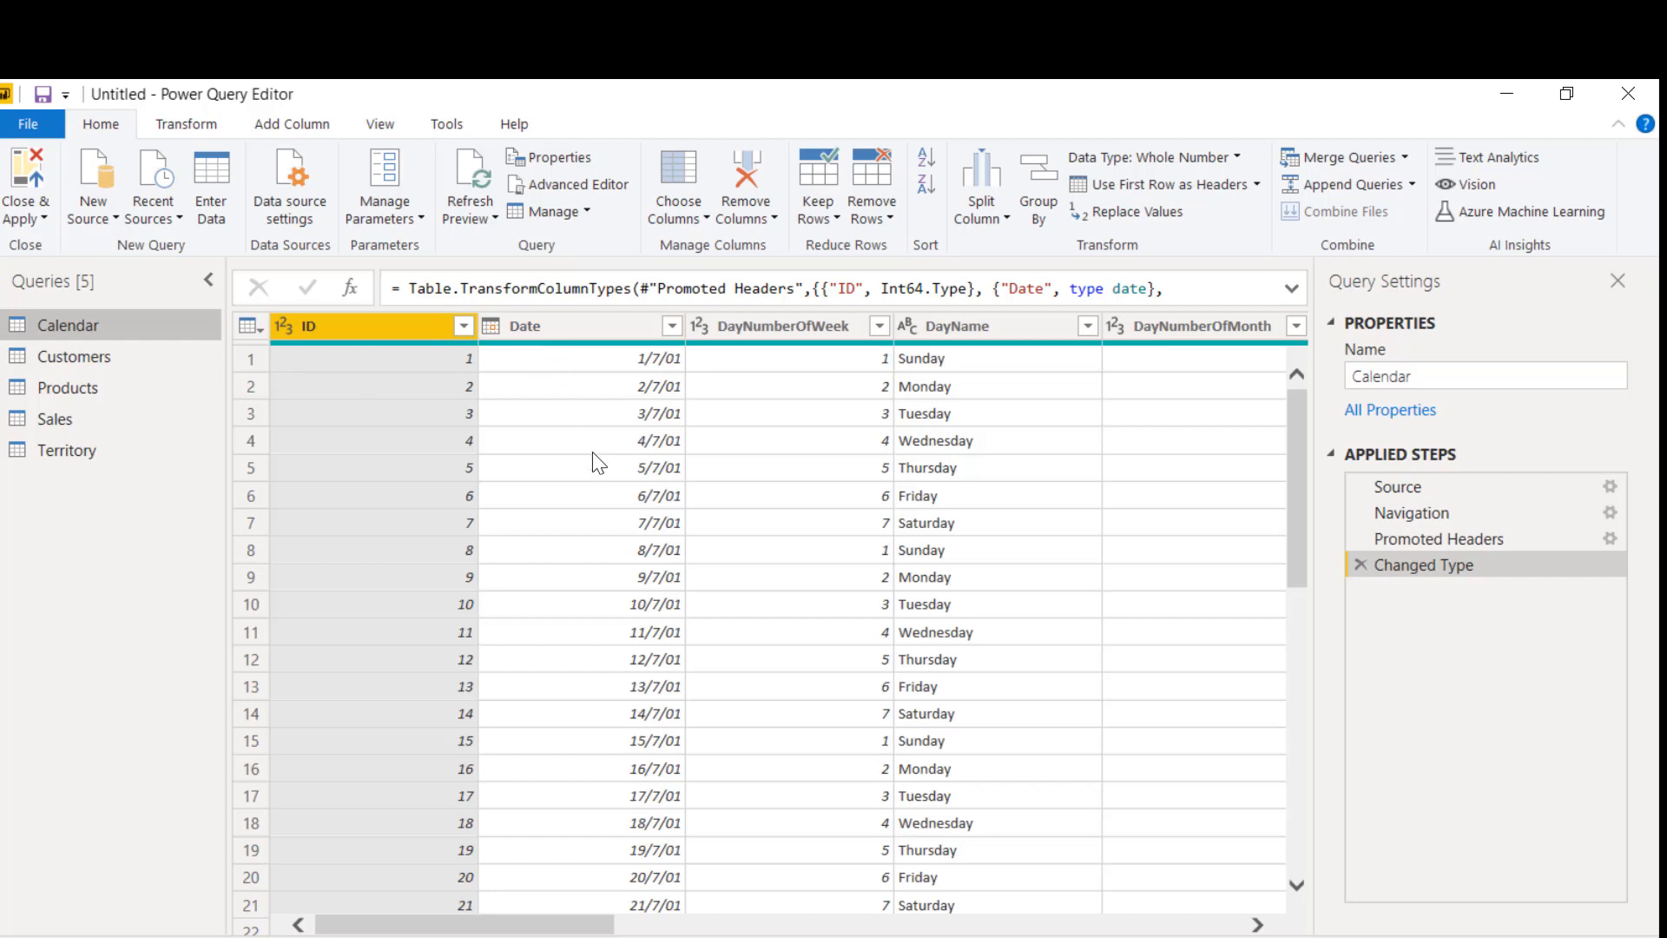
scroll(599, 458, down, 3)
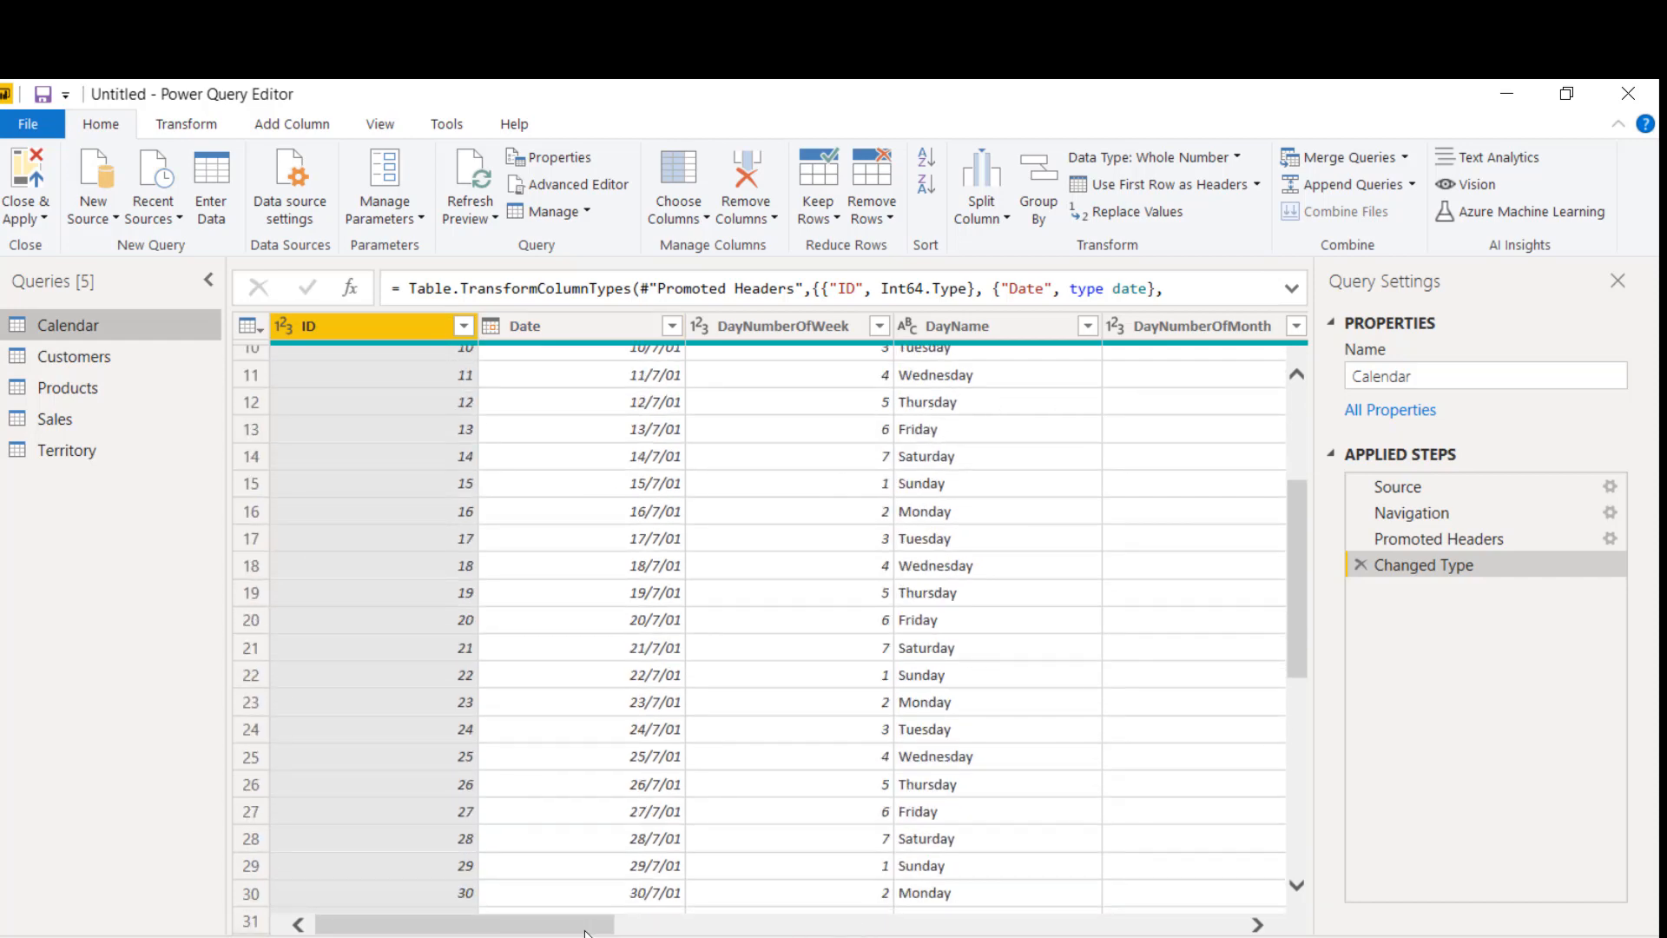
drag(584, 931, 1231, 933)
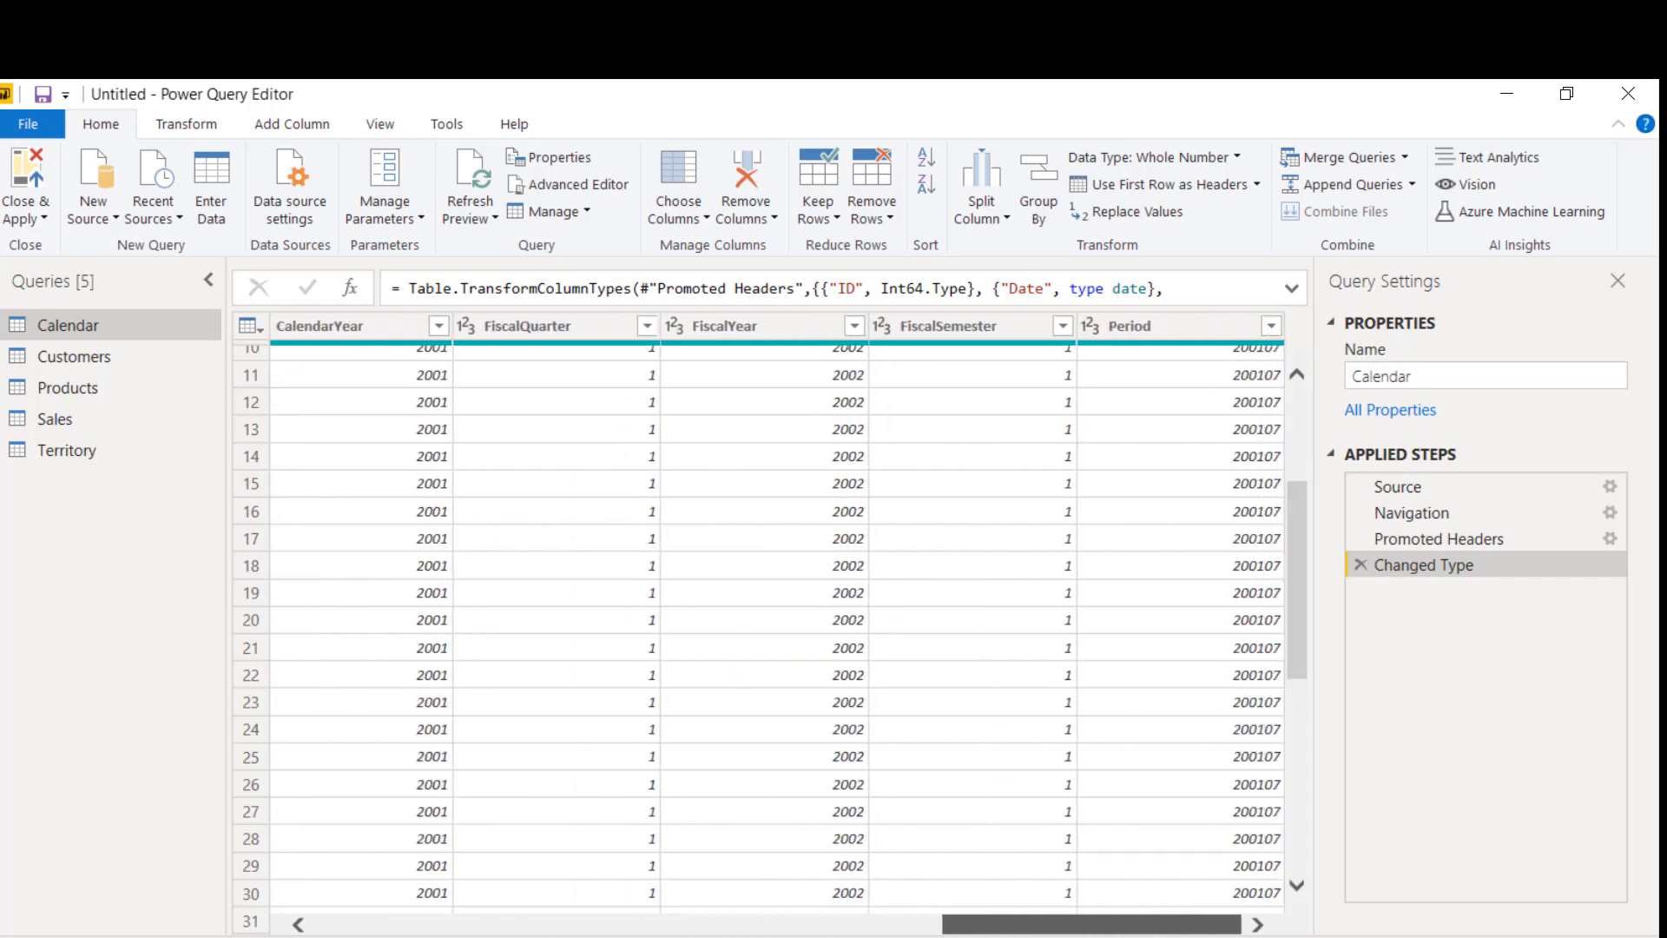
click(82, 352)
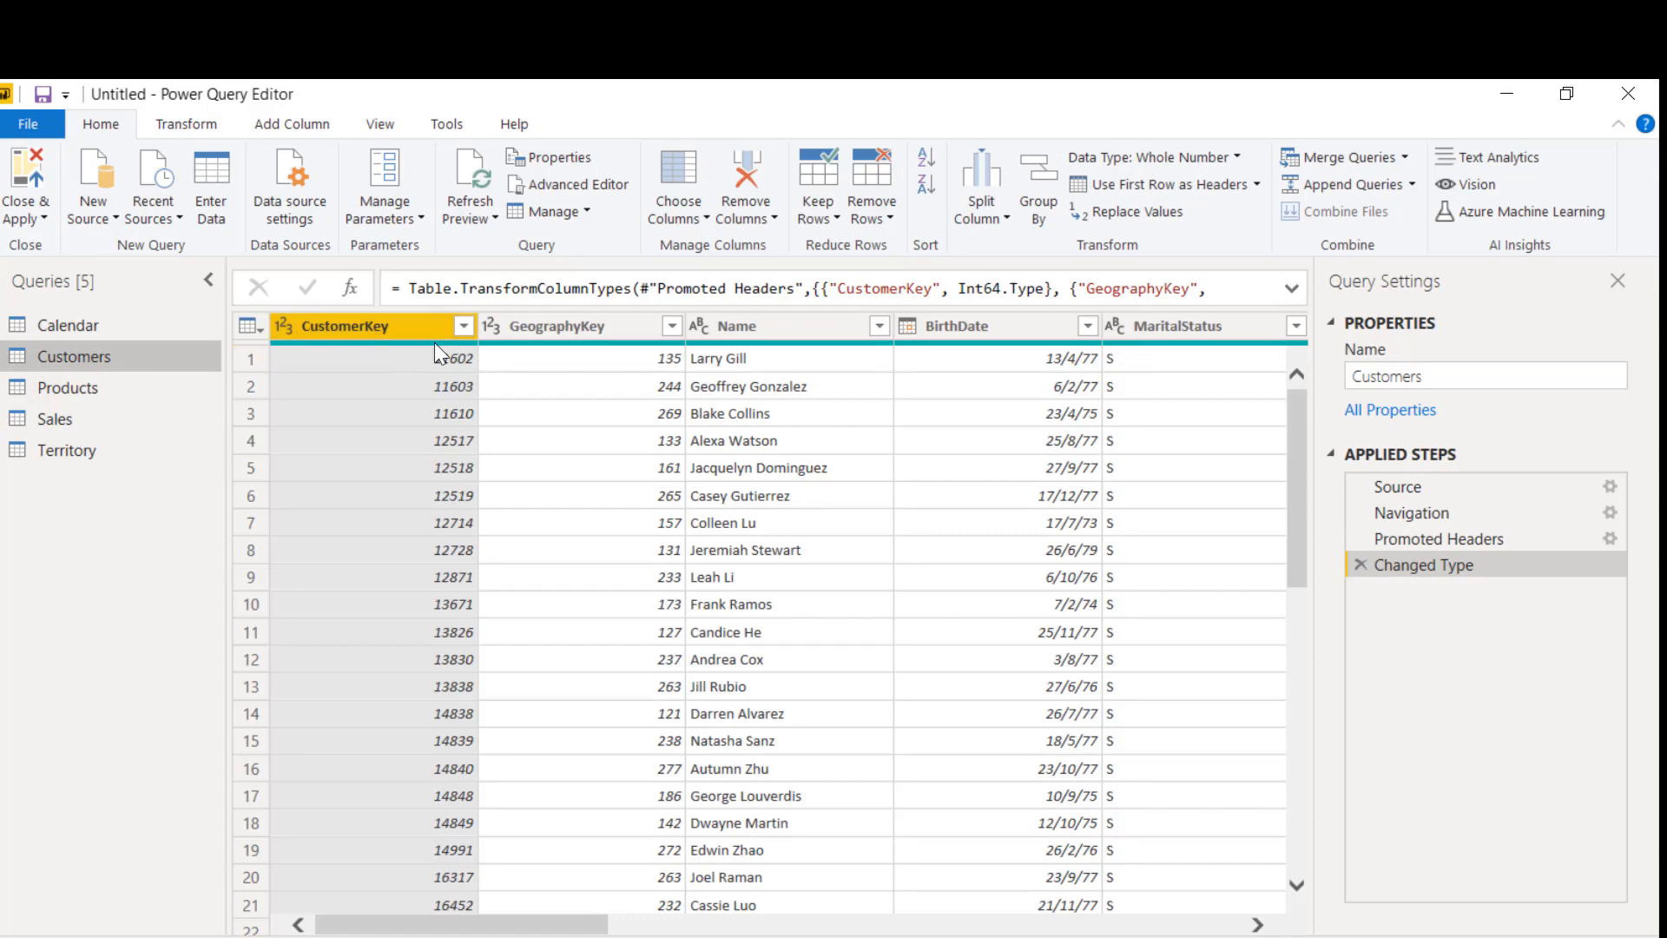
mouse_move(434, 342)
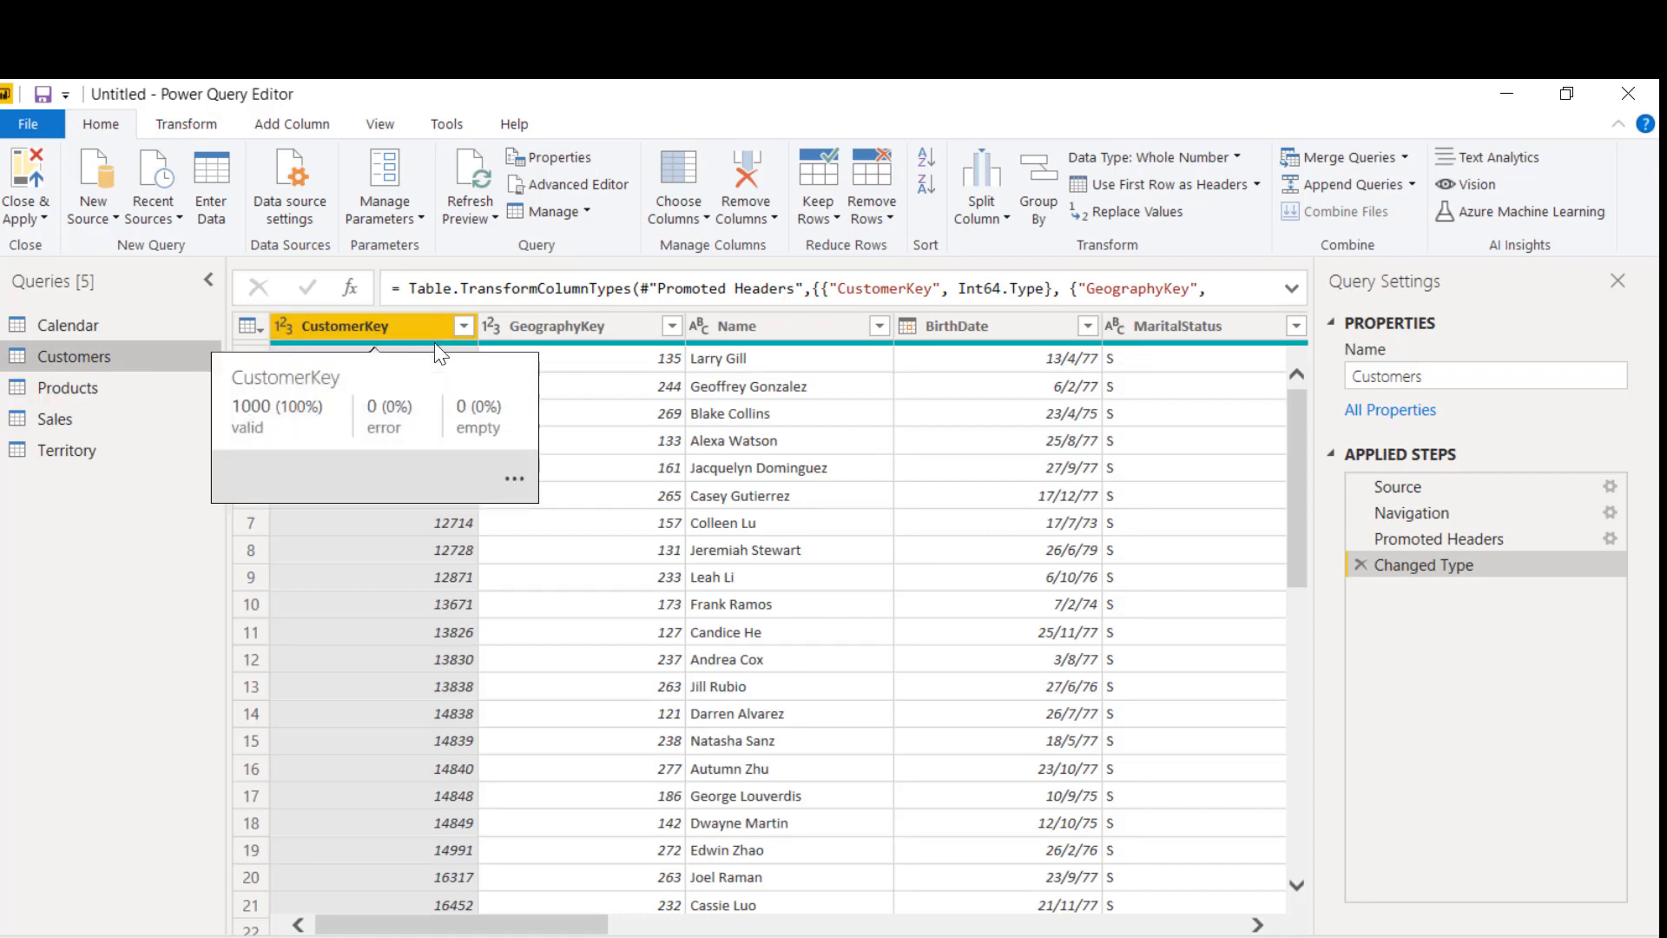
click(677, 925)
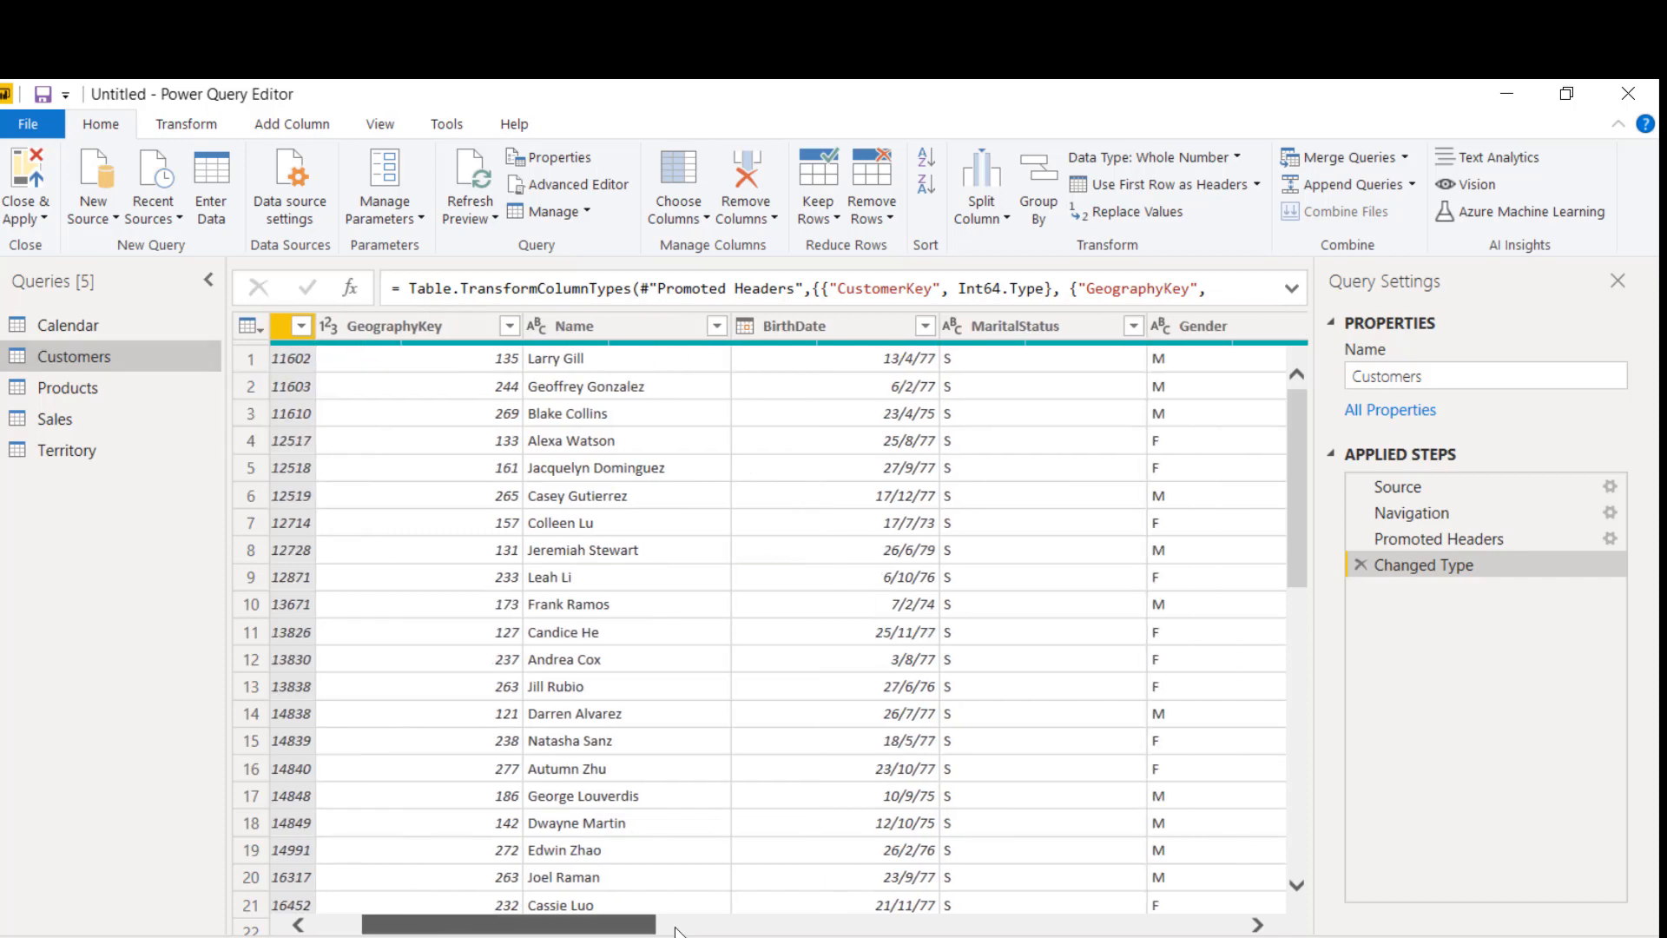
drag(676, 927, 1202, 933)
drag(1030, 925, 434, 925)
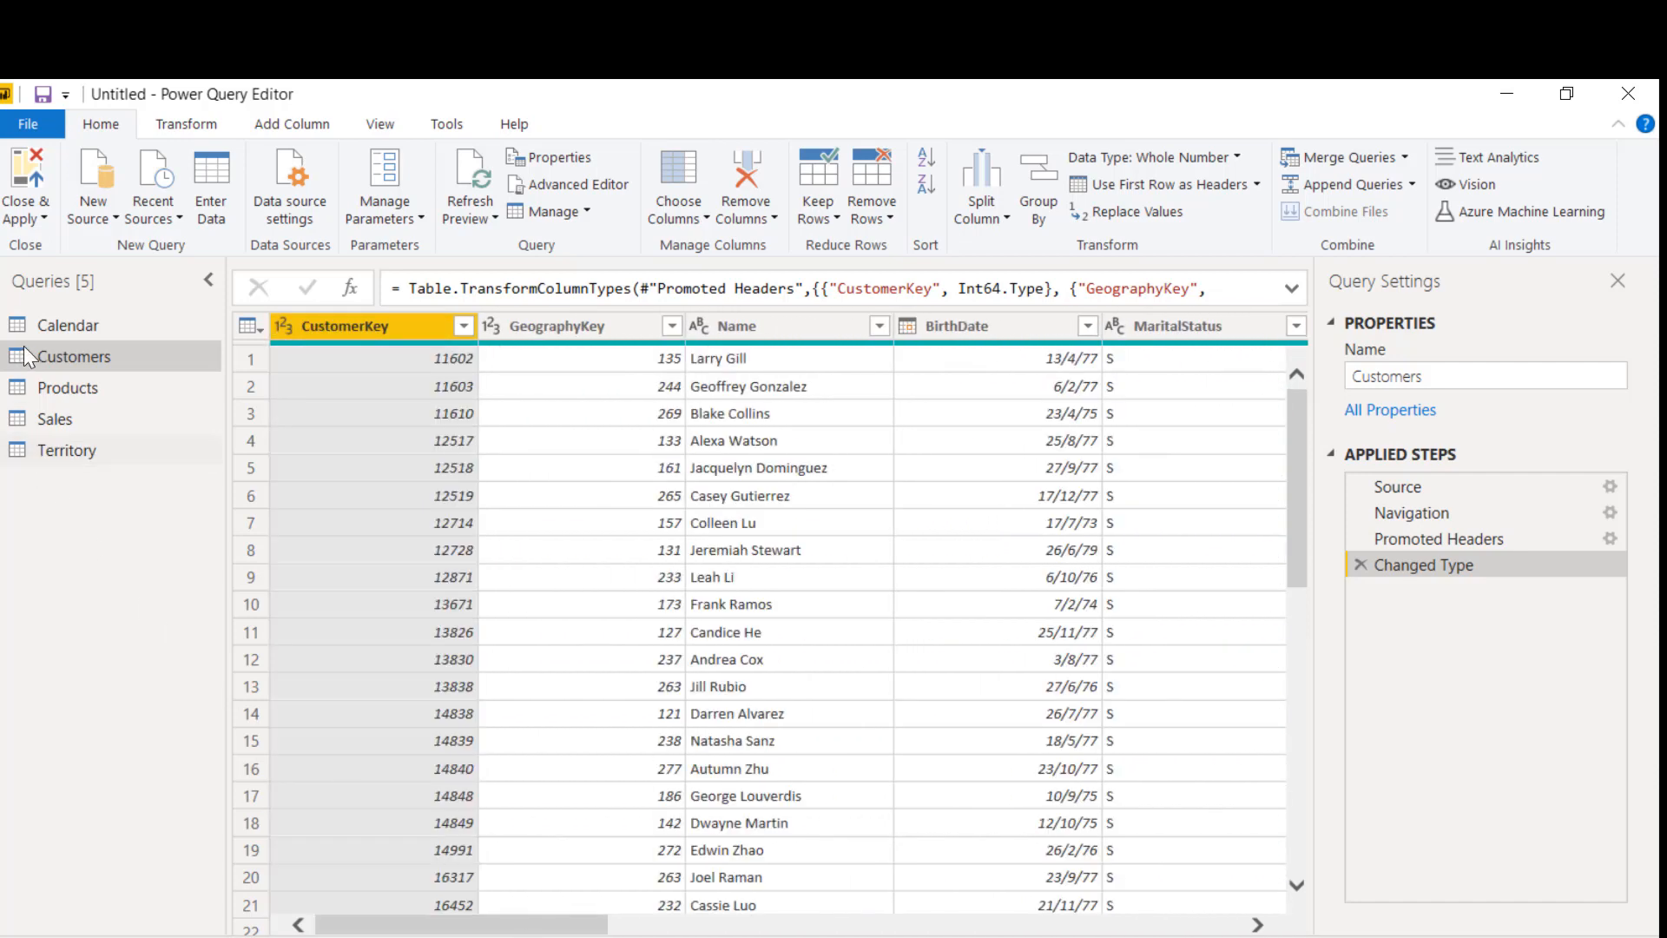
click(52, 387)
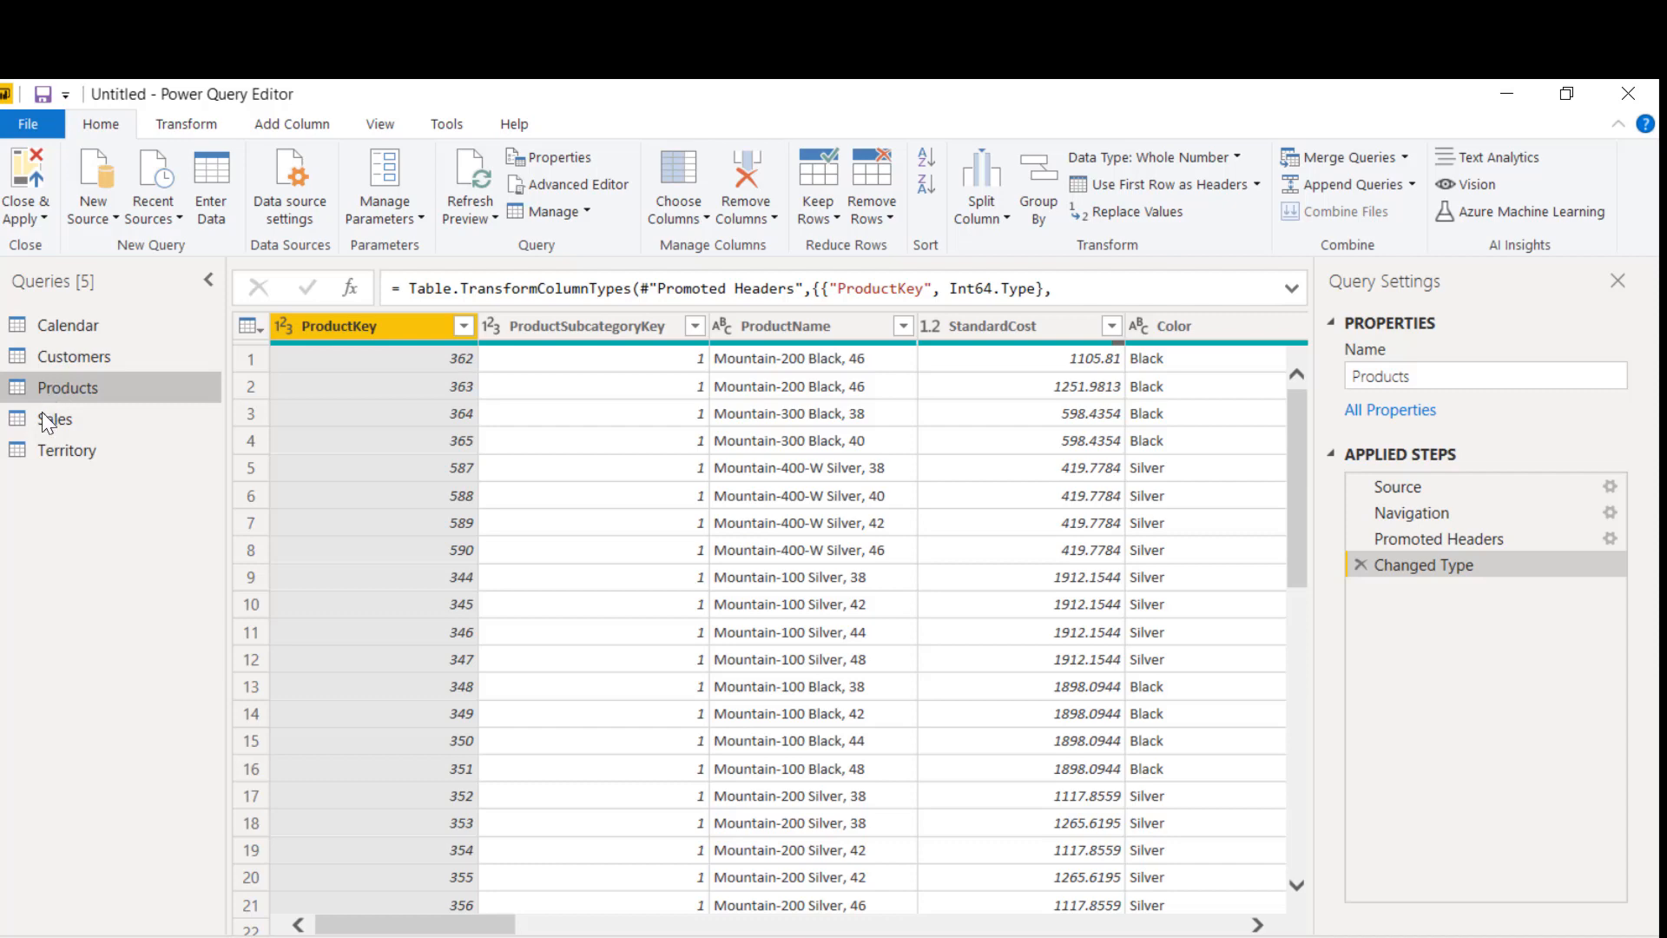
click(39, 420)
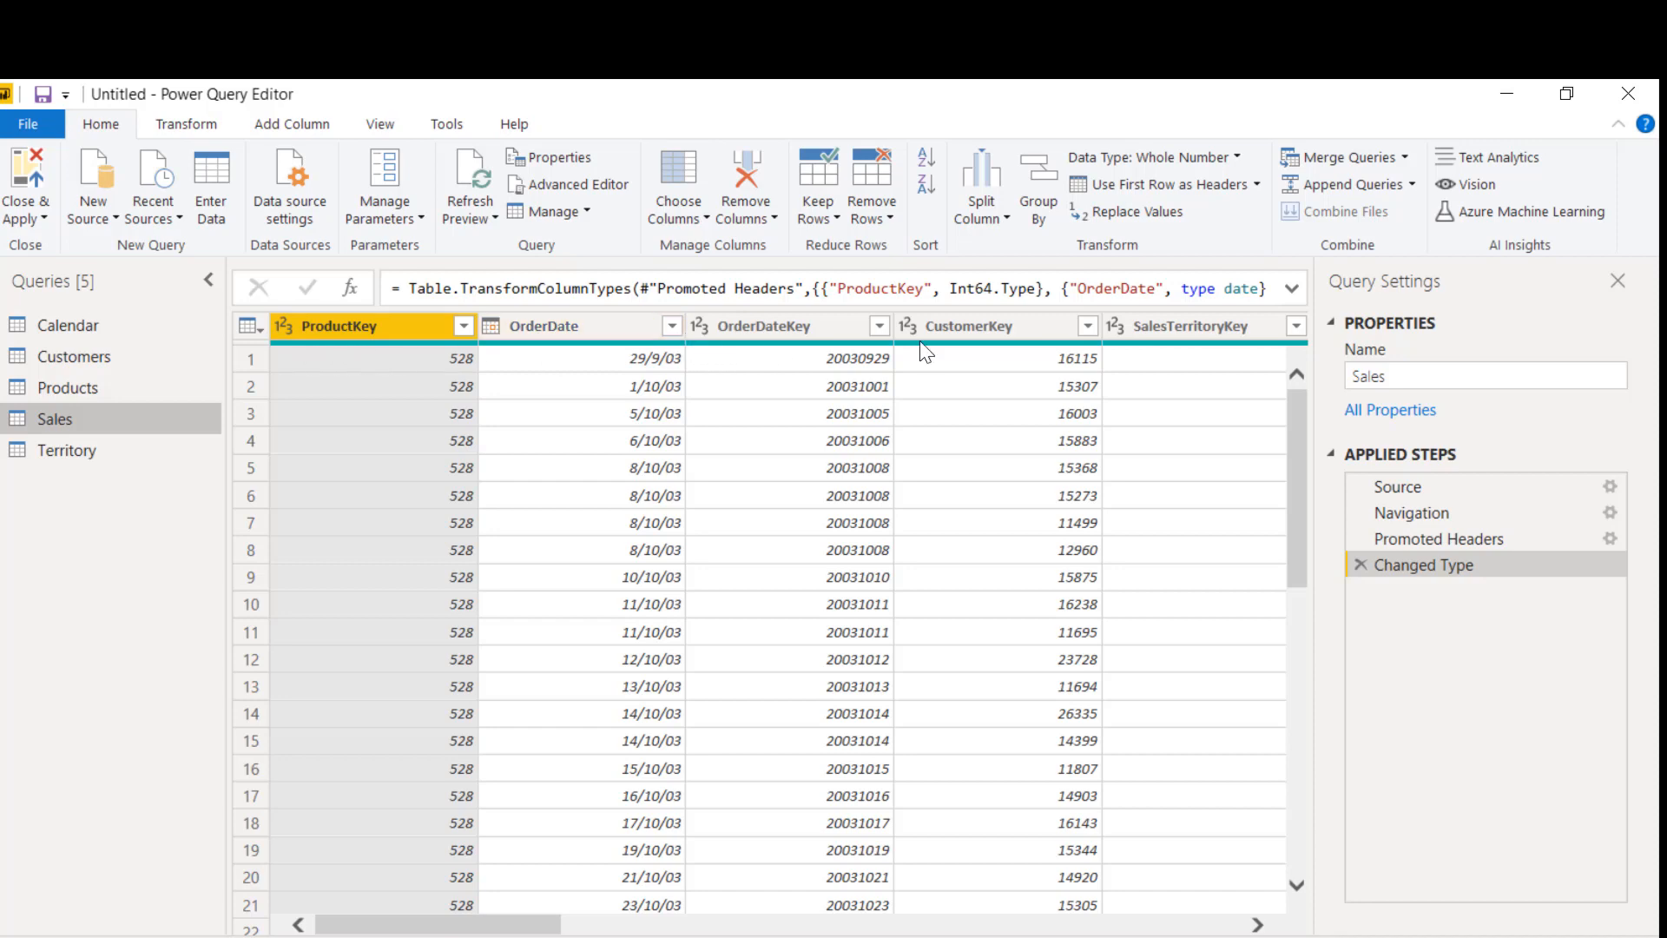
drag(461, 925, 1082, 929)
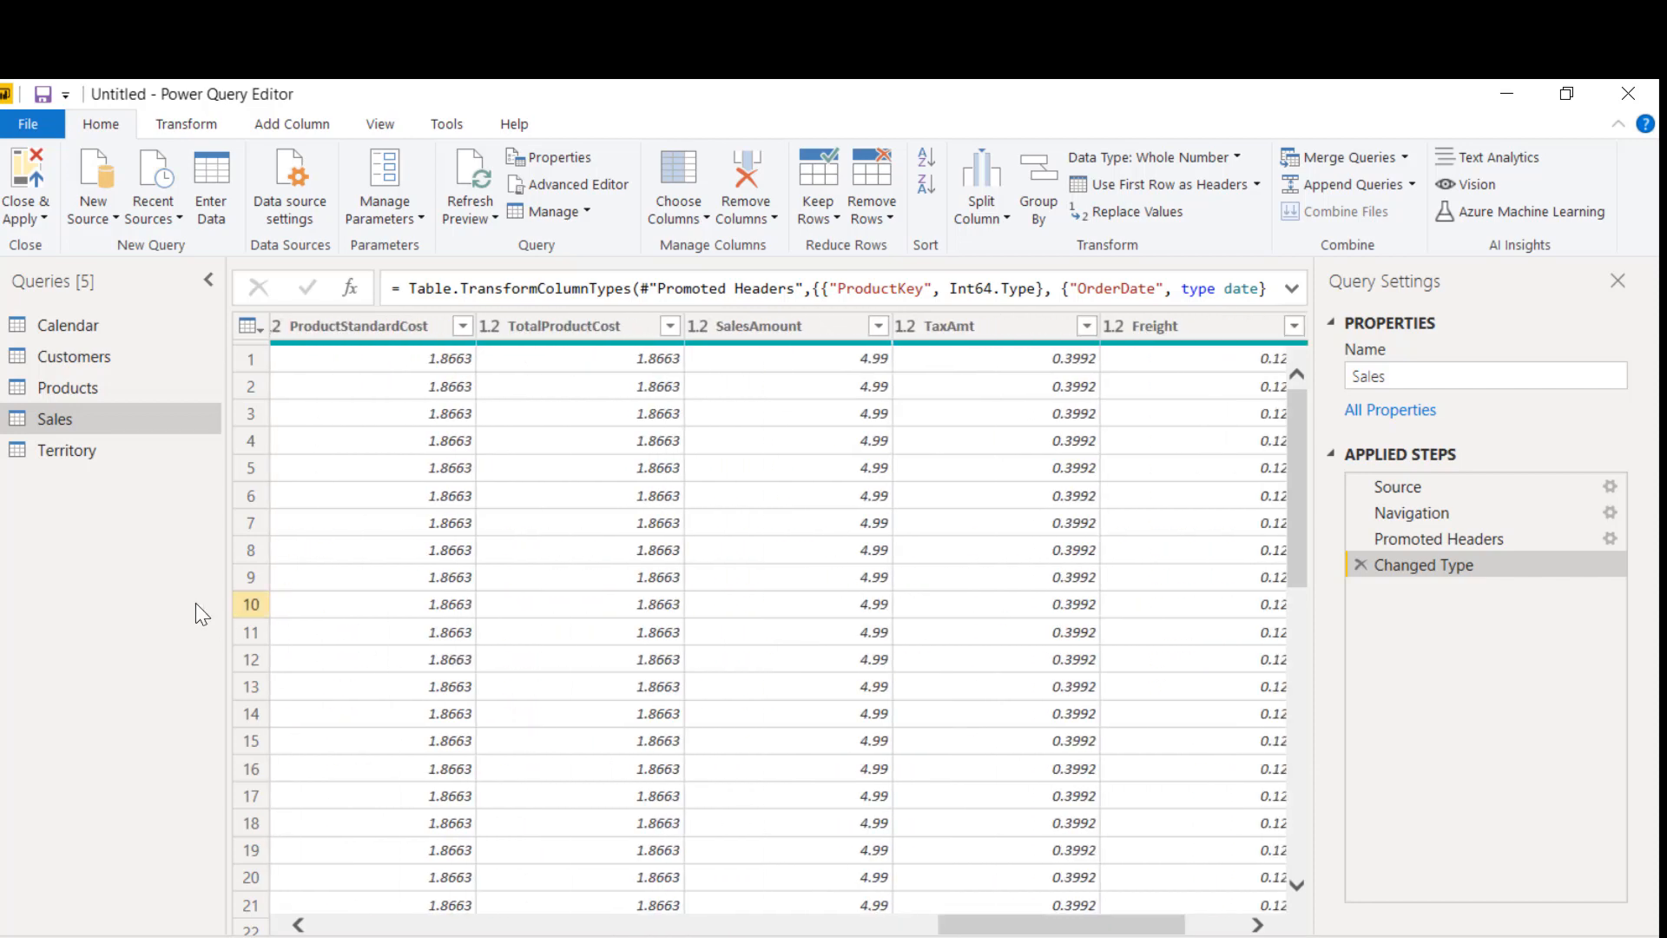
Close the query editor applying the changes to load the tables, and view the load errors in Power Query Editor.
click(43, 214)
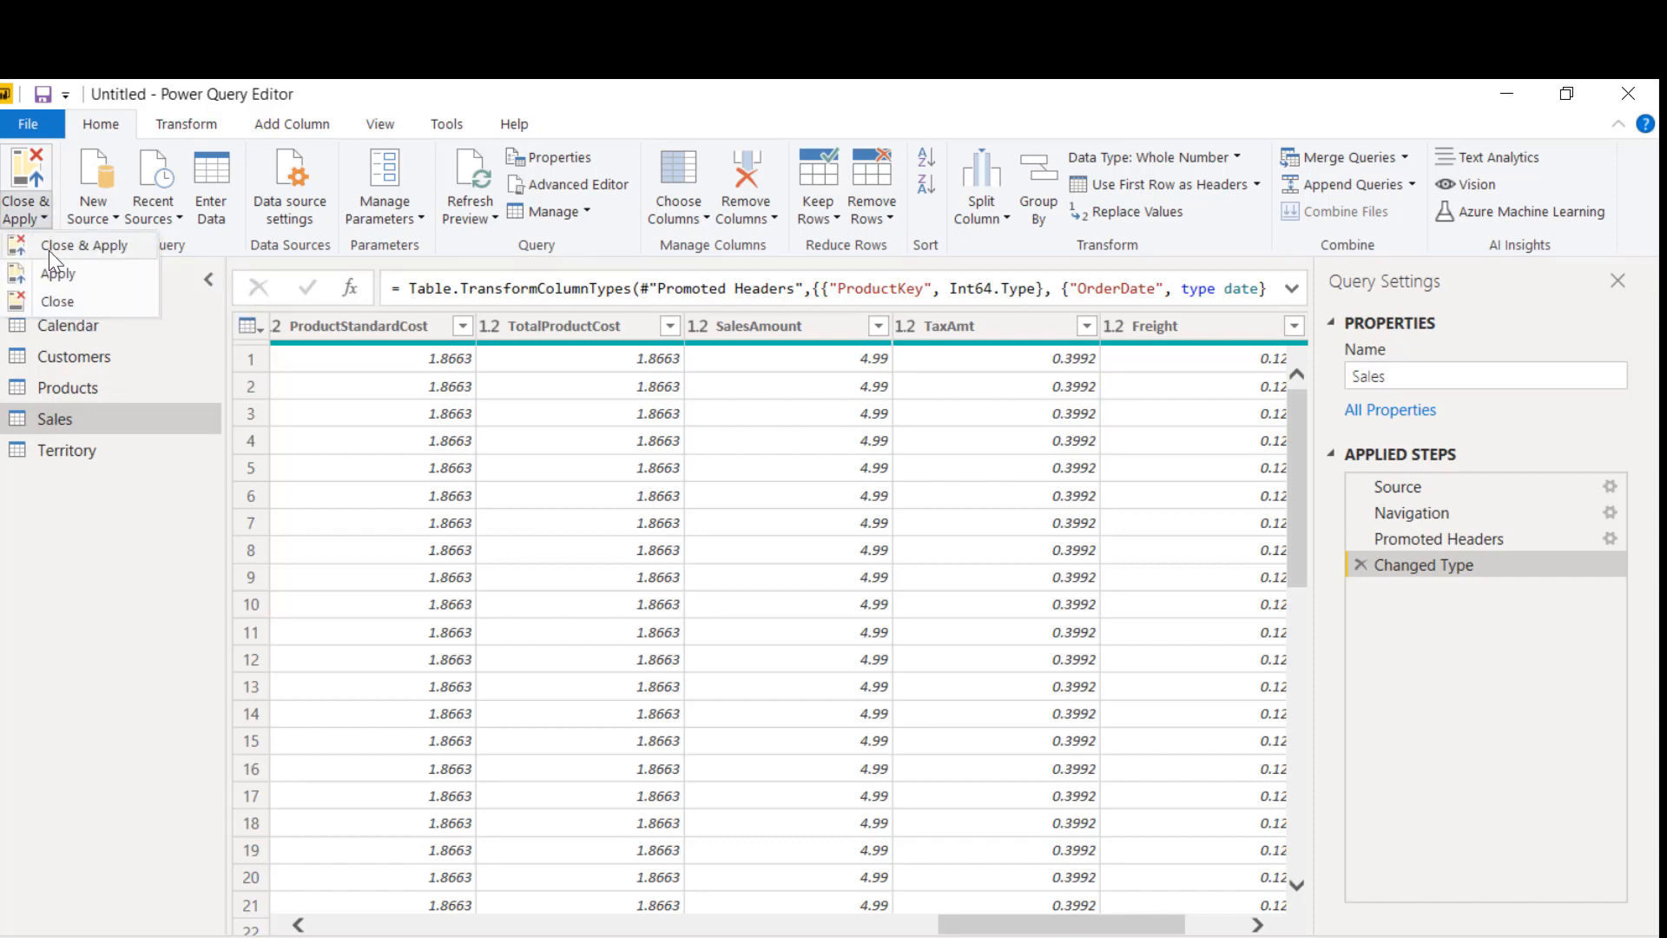
click(49, 249)
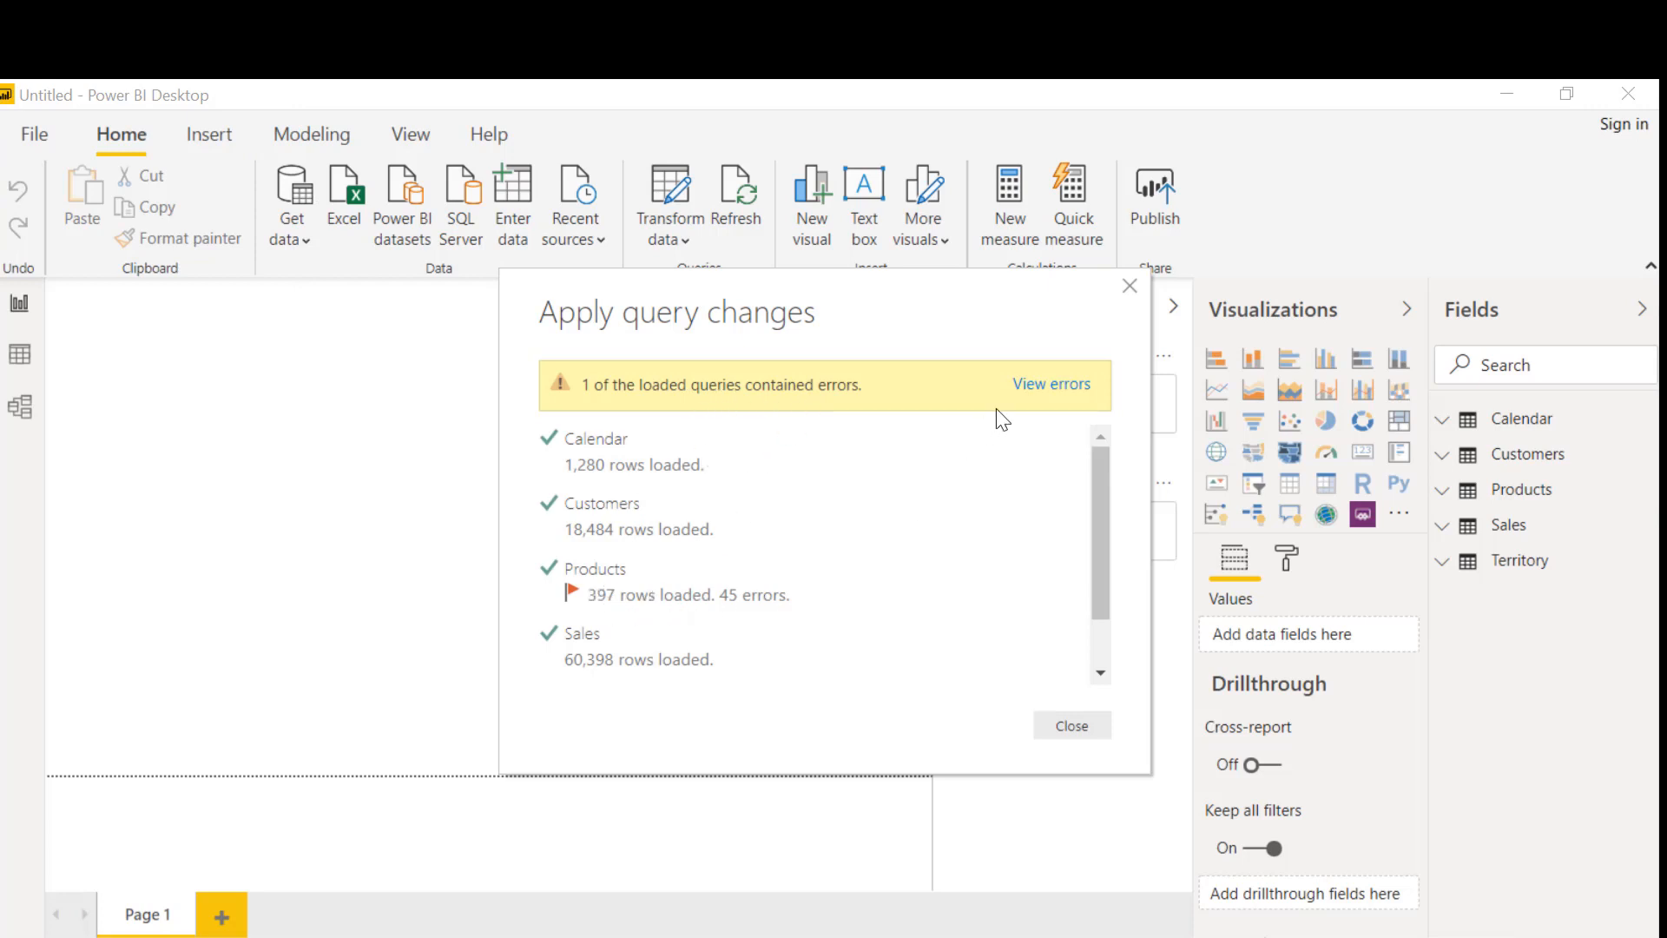
click(1031, 391)
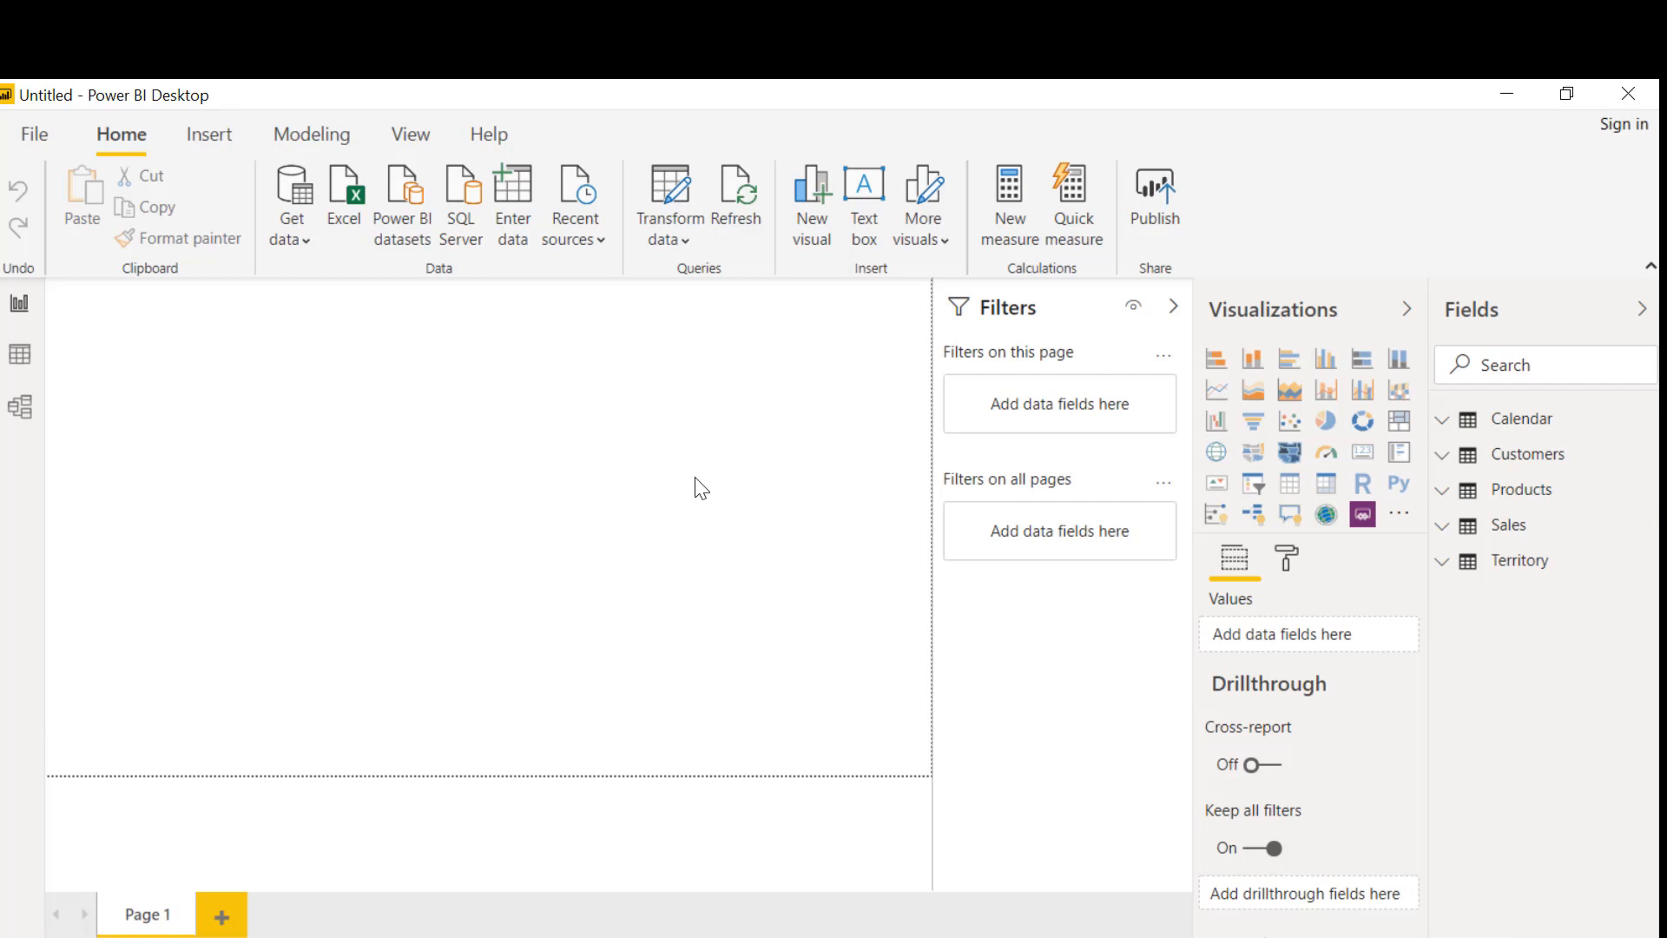
key(alt+Tab)
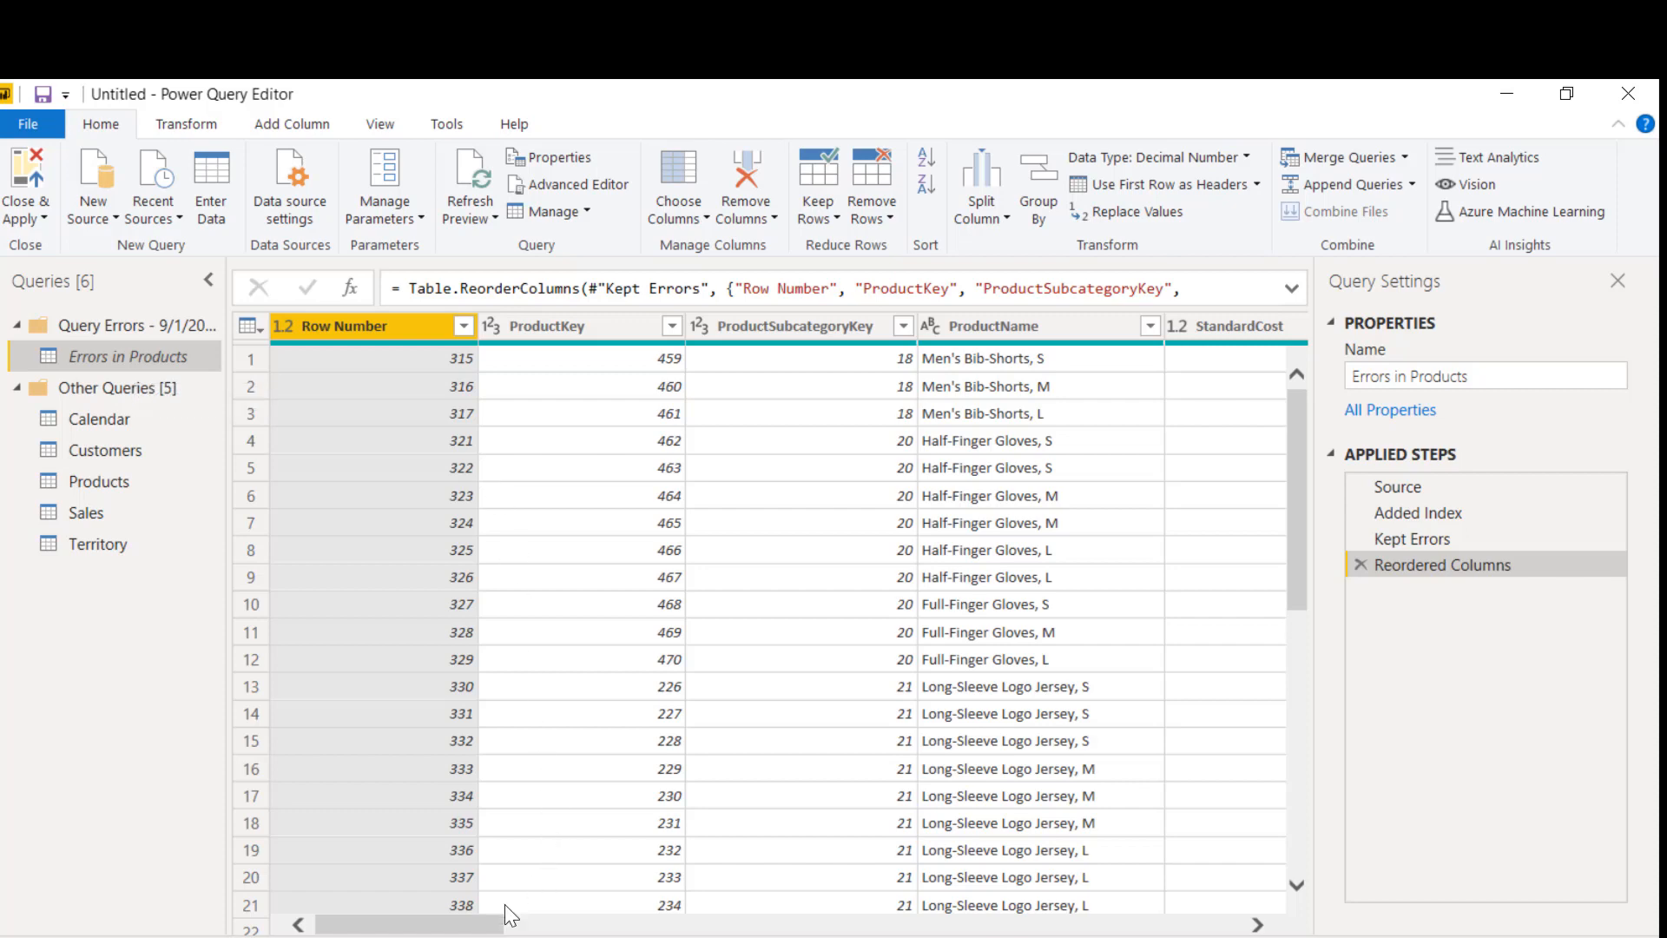
Examine the Size column in the Errors in Products query, inspect one error's details, and delete the Size step this adds.
drag(463, 926, 675, 929)
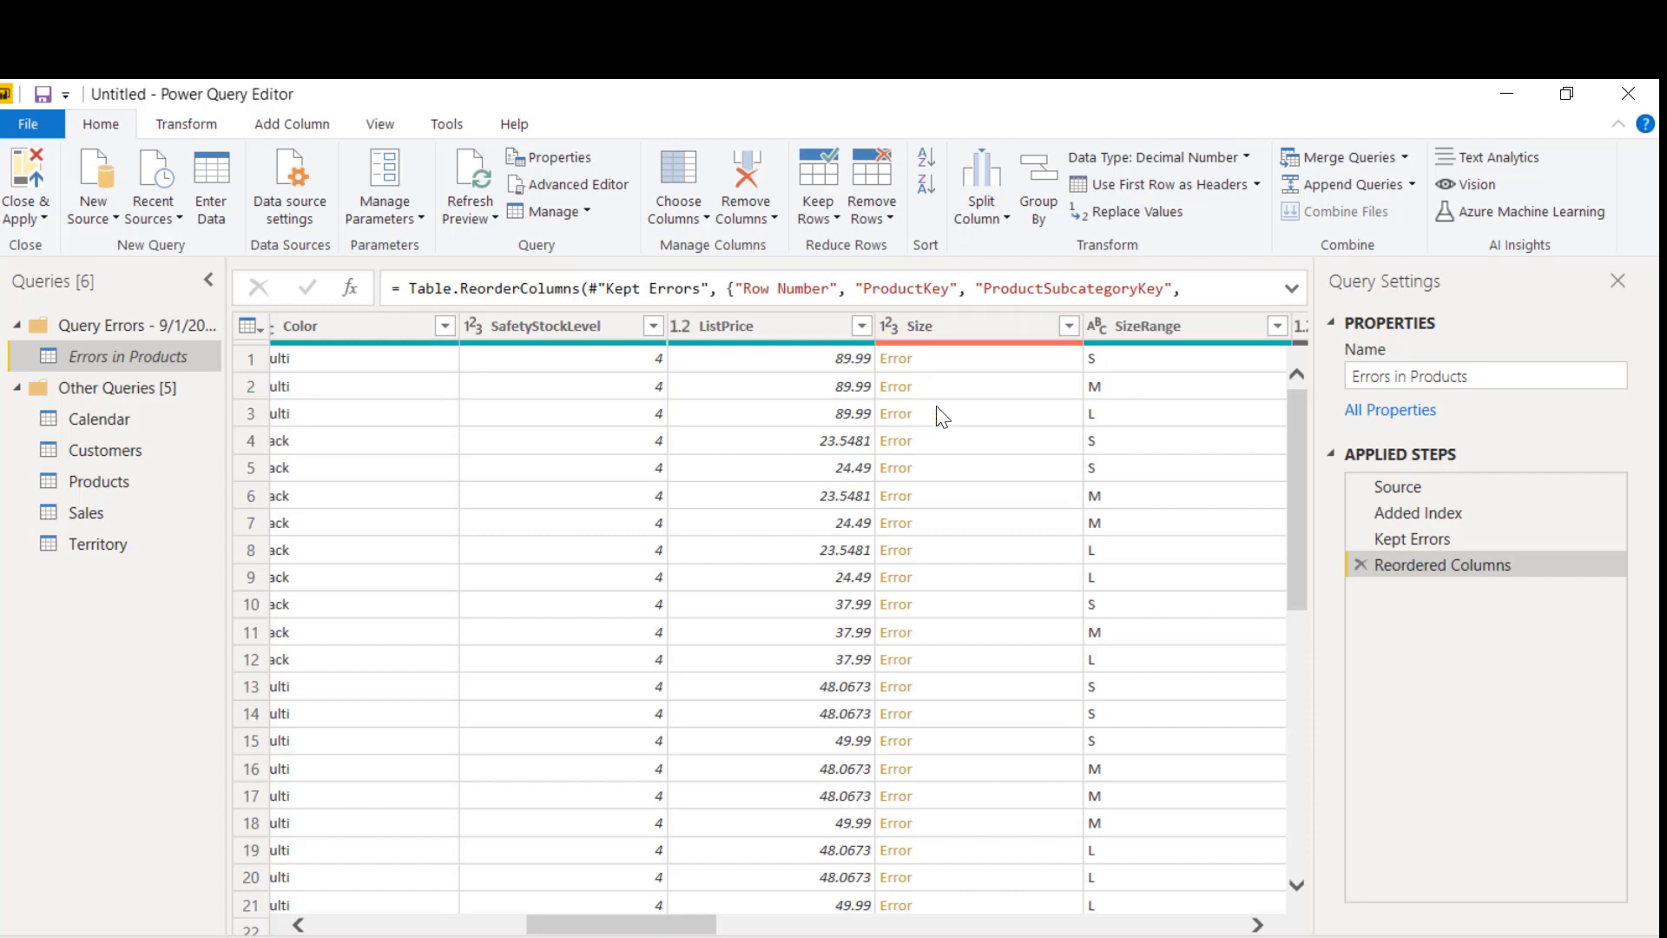
scroll(989, 535, down, 5)
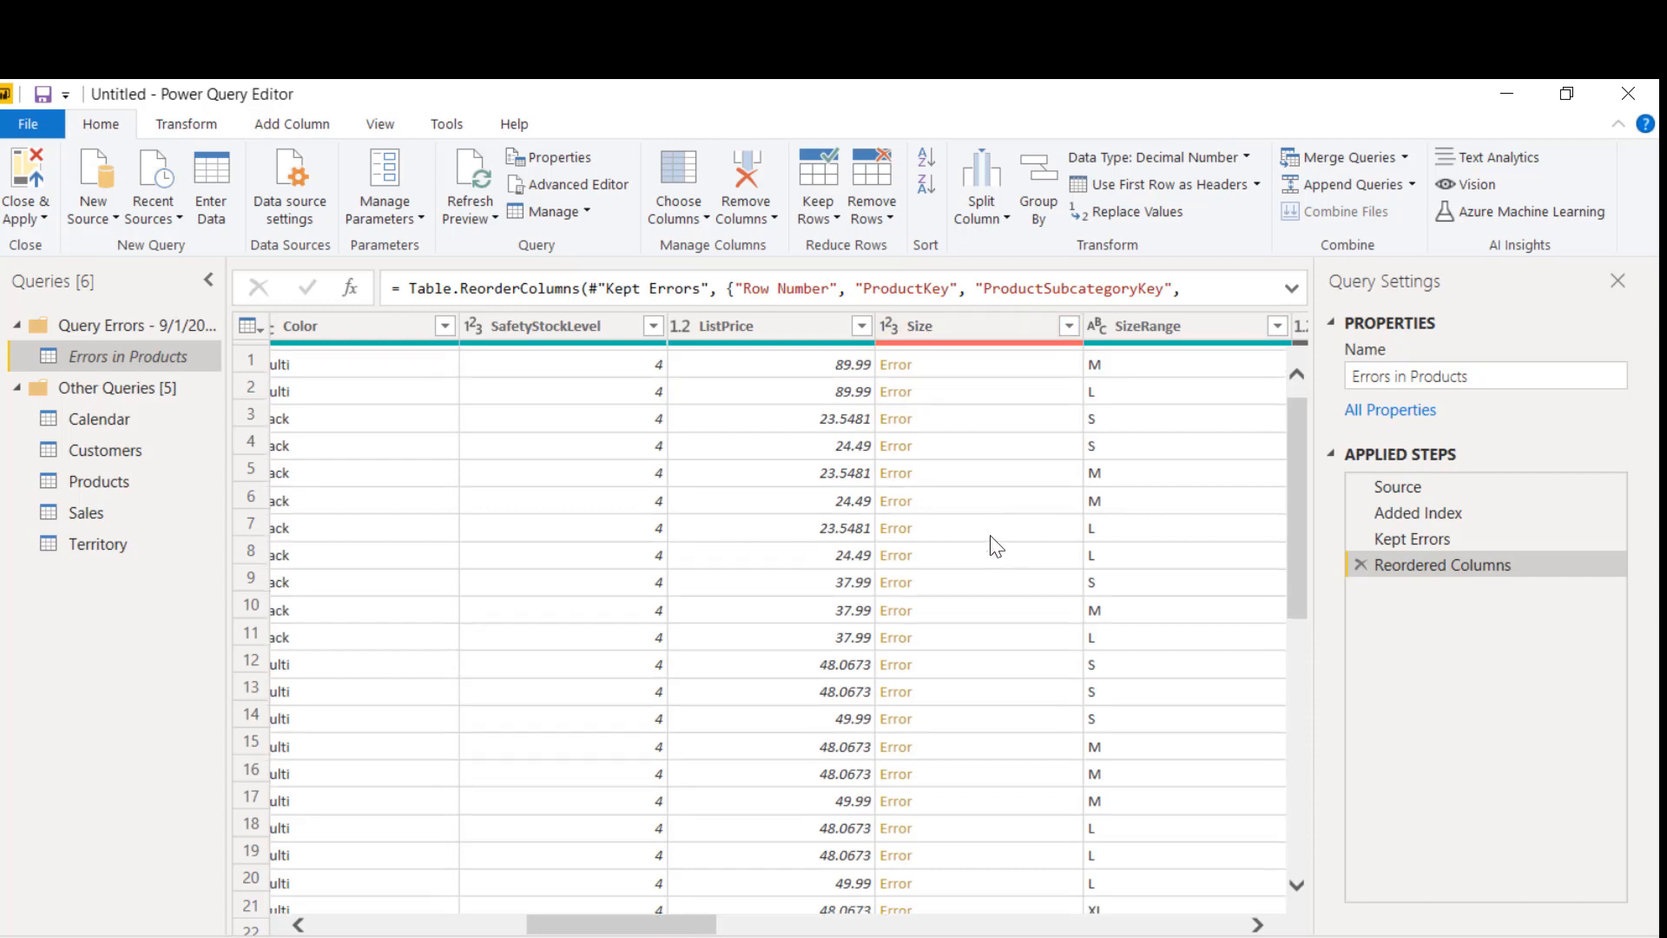
scroll(992, 537, down, 3)
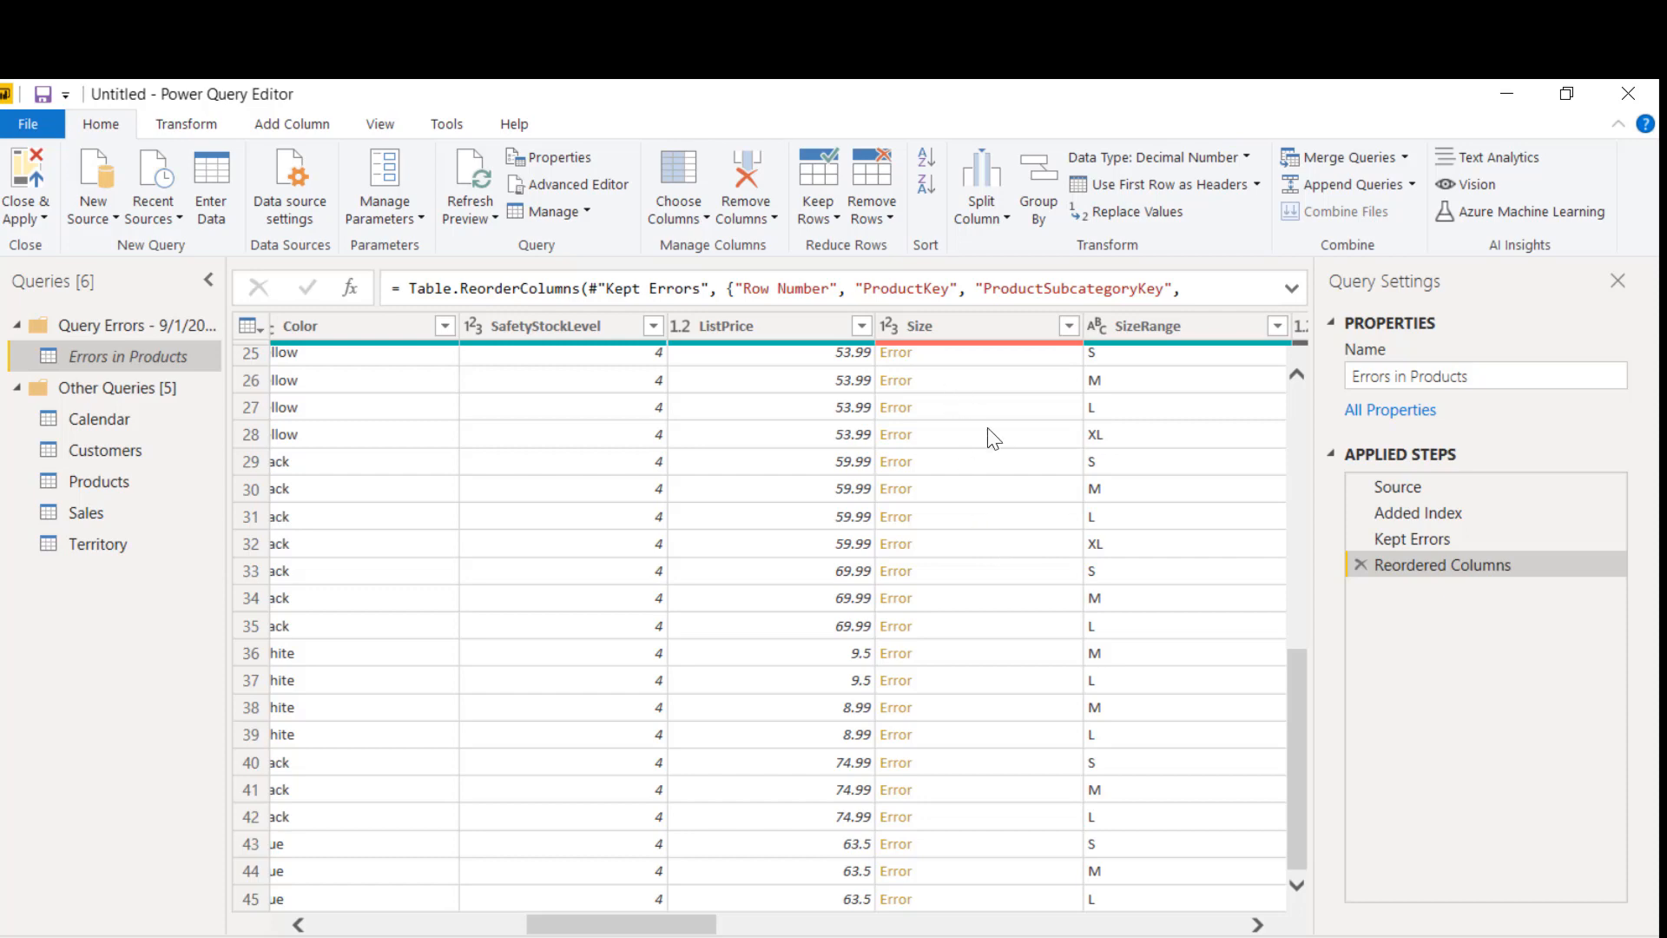
scroll(981, 435, up, 7)
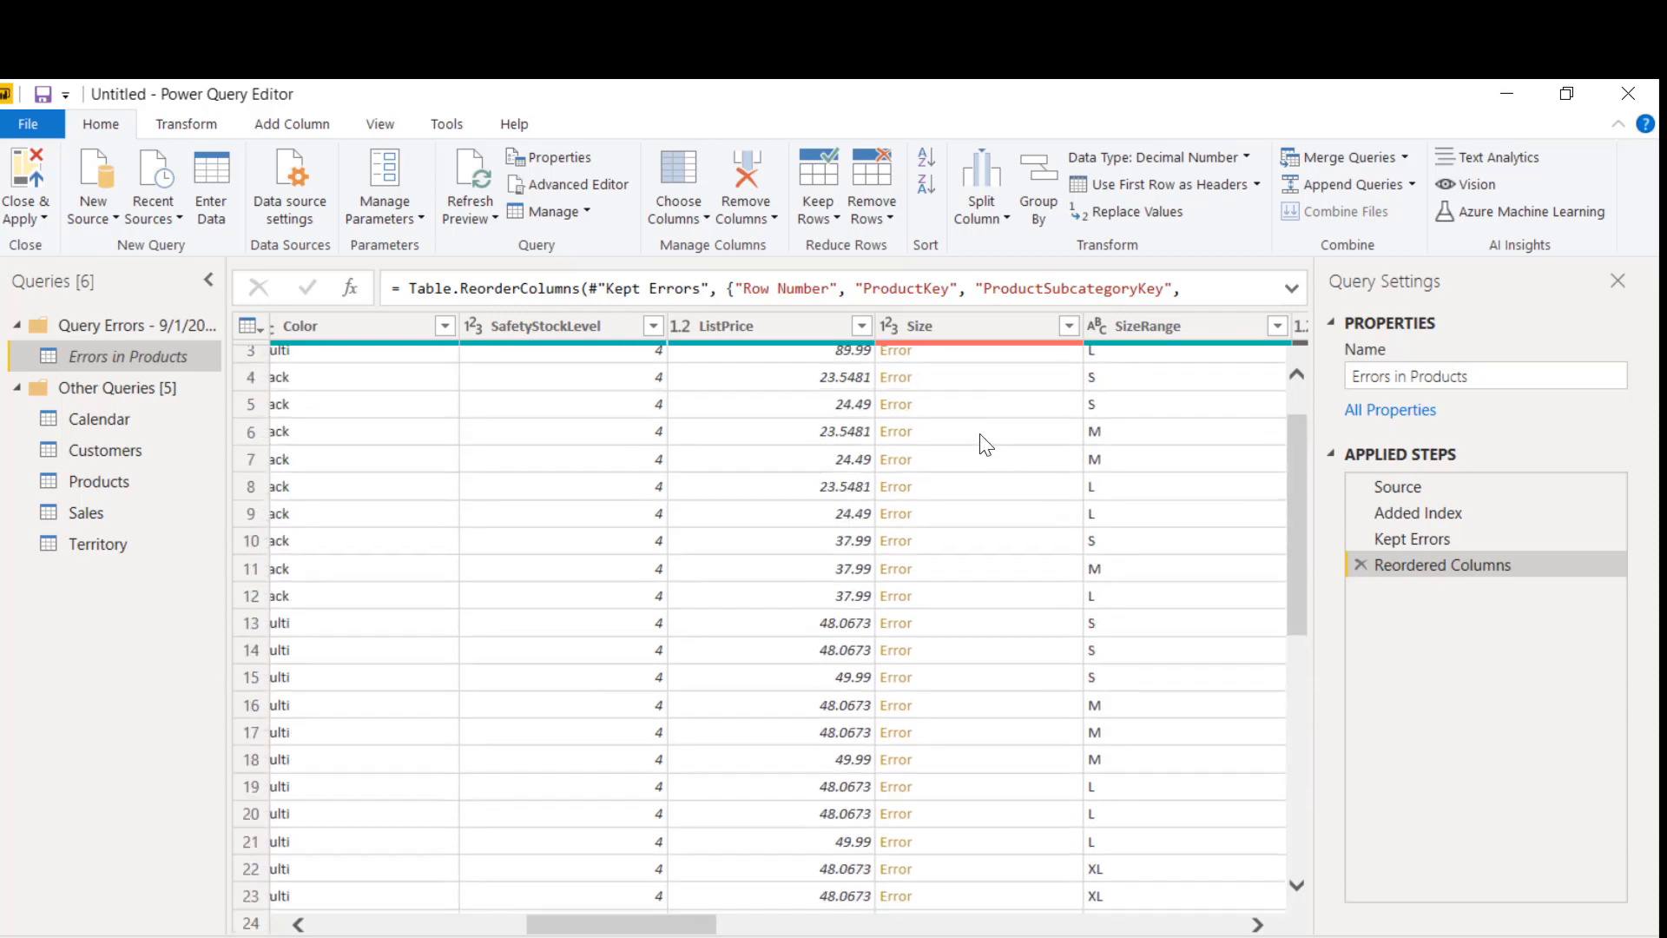
click(895, 353)
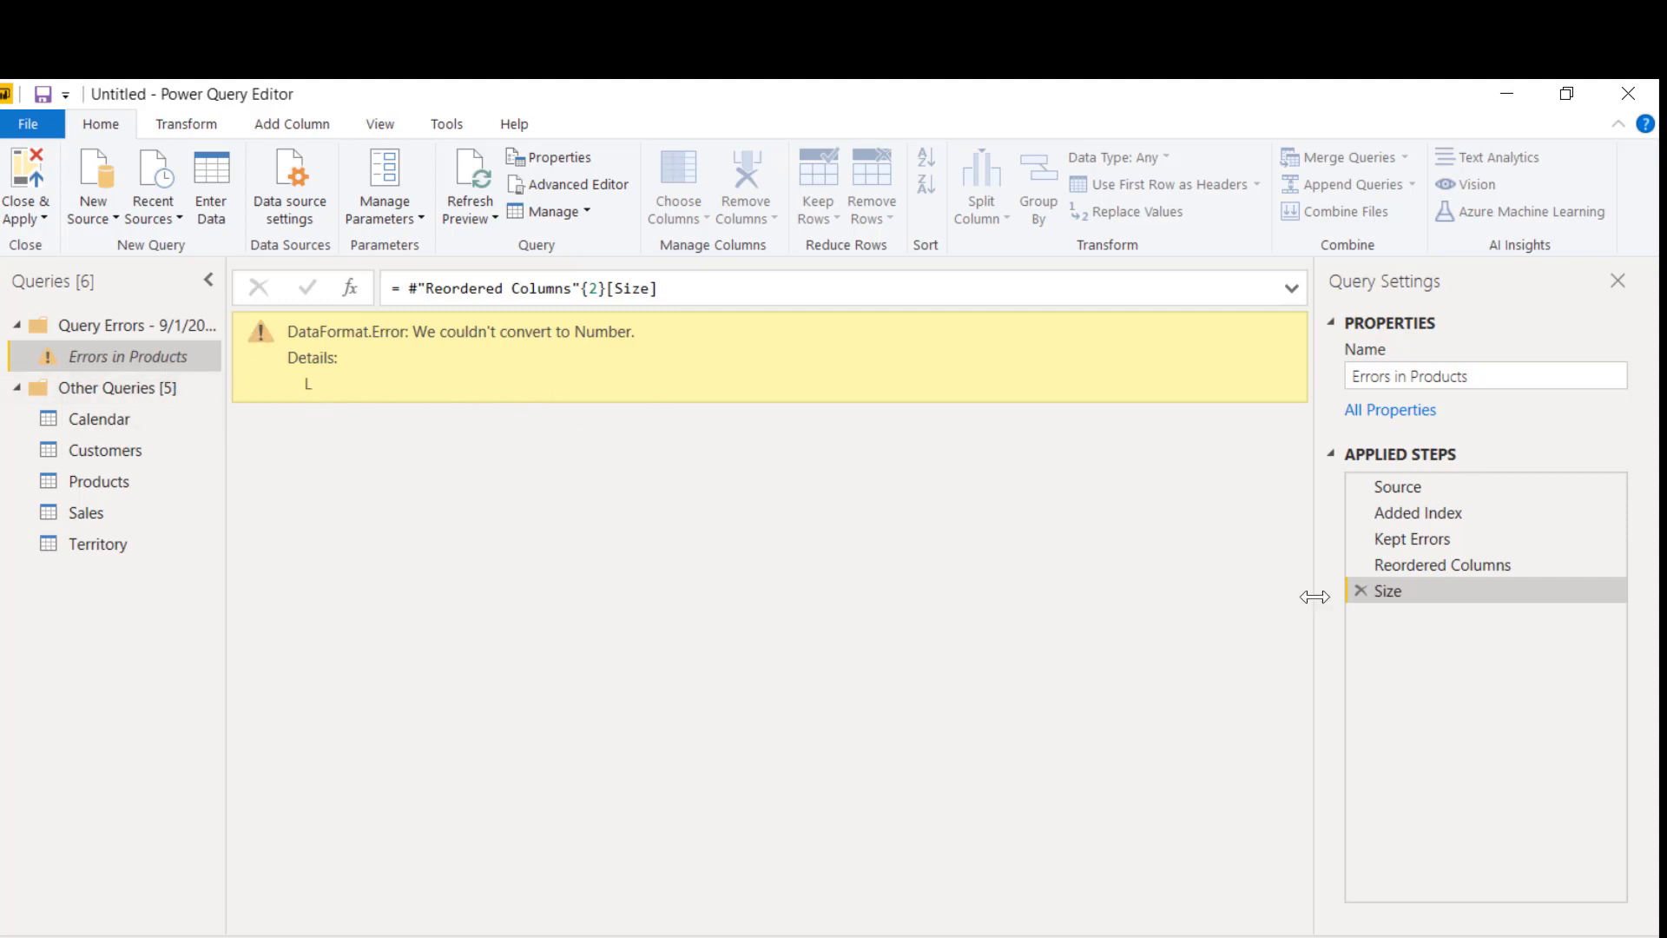
click(1360, 590)
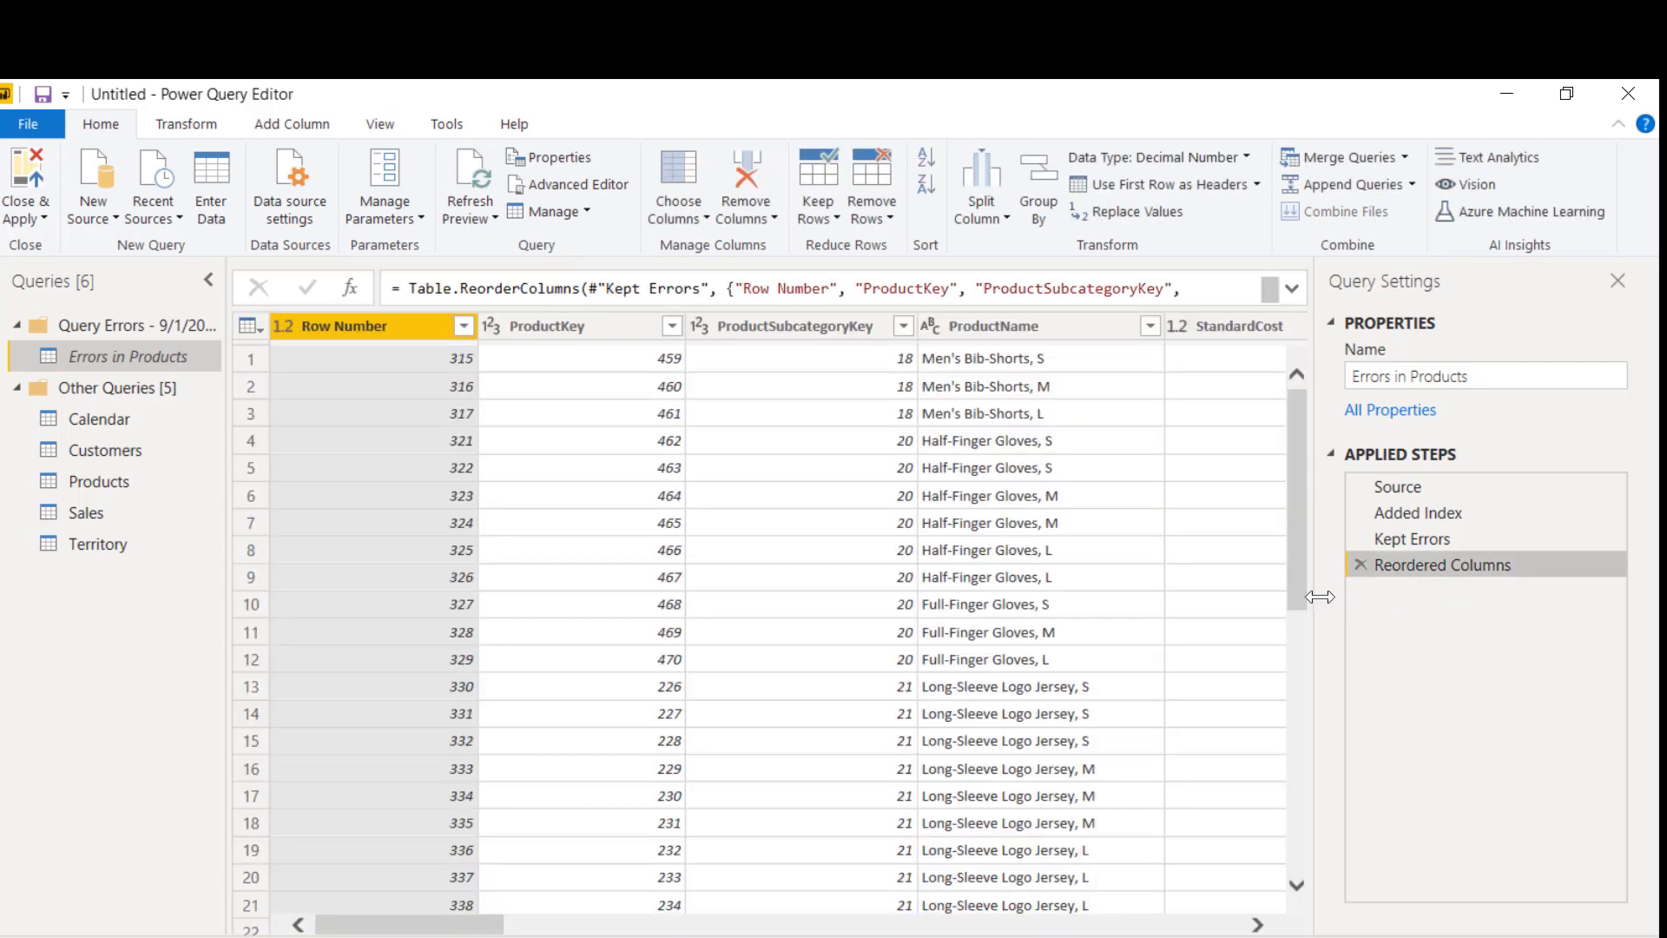
Examine the Size column of the Products query through its last rows and check its filter values without applying a filter.
click(92, 485)
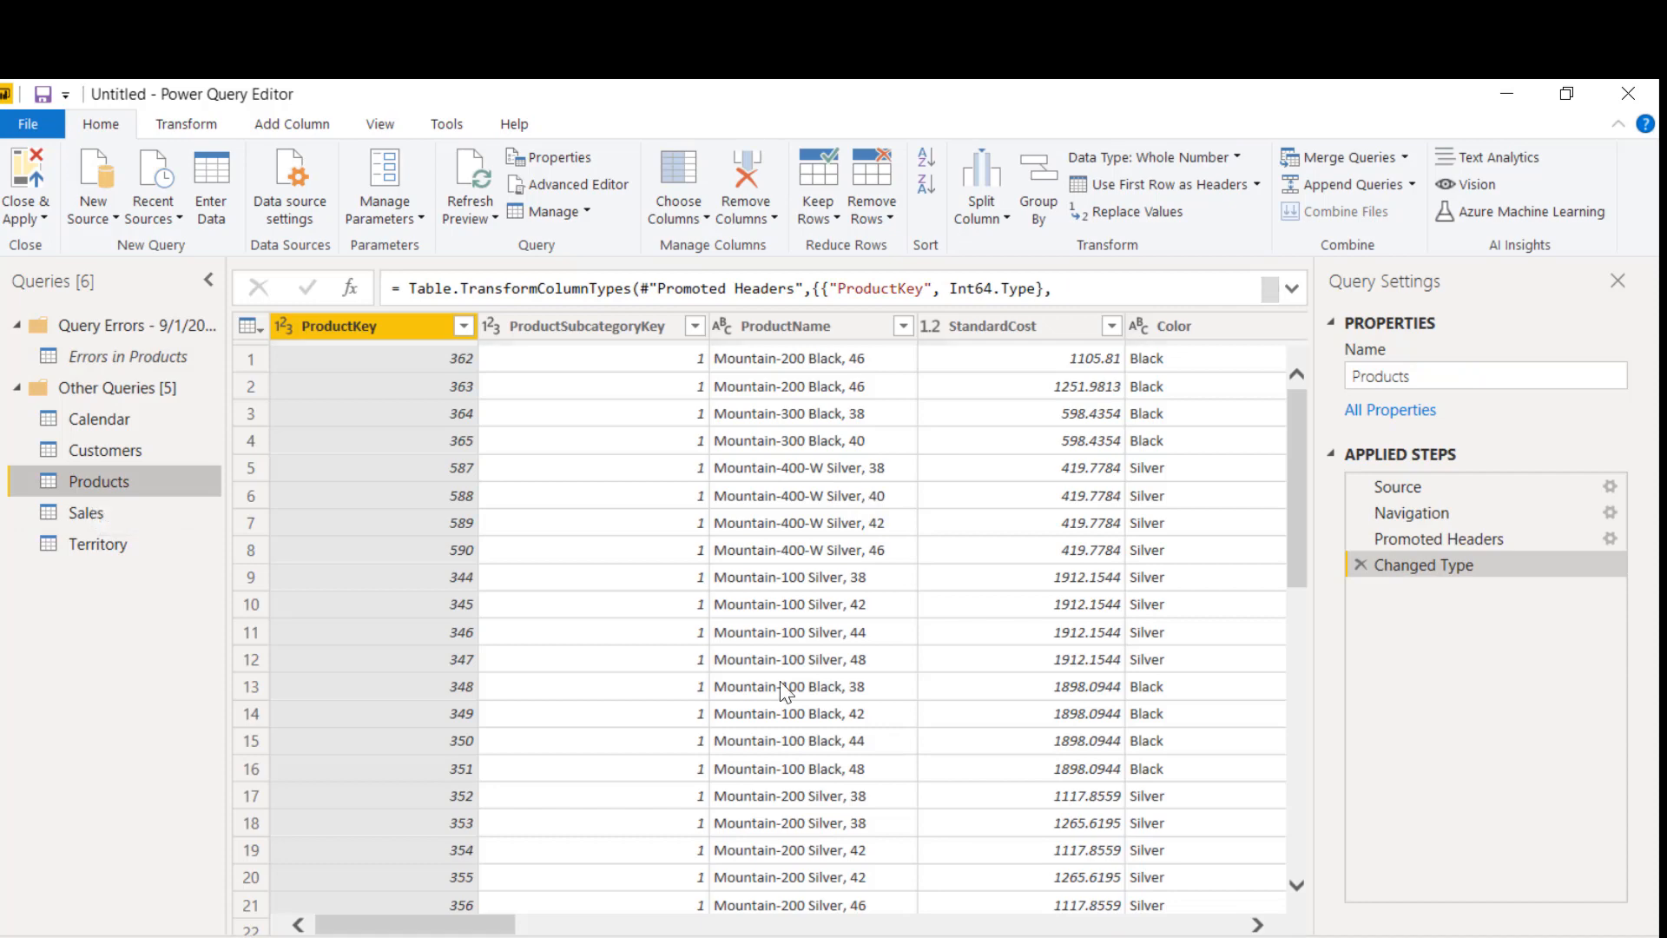
drag(438, 923, 686, 923)
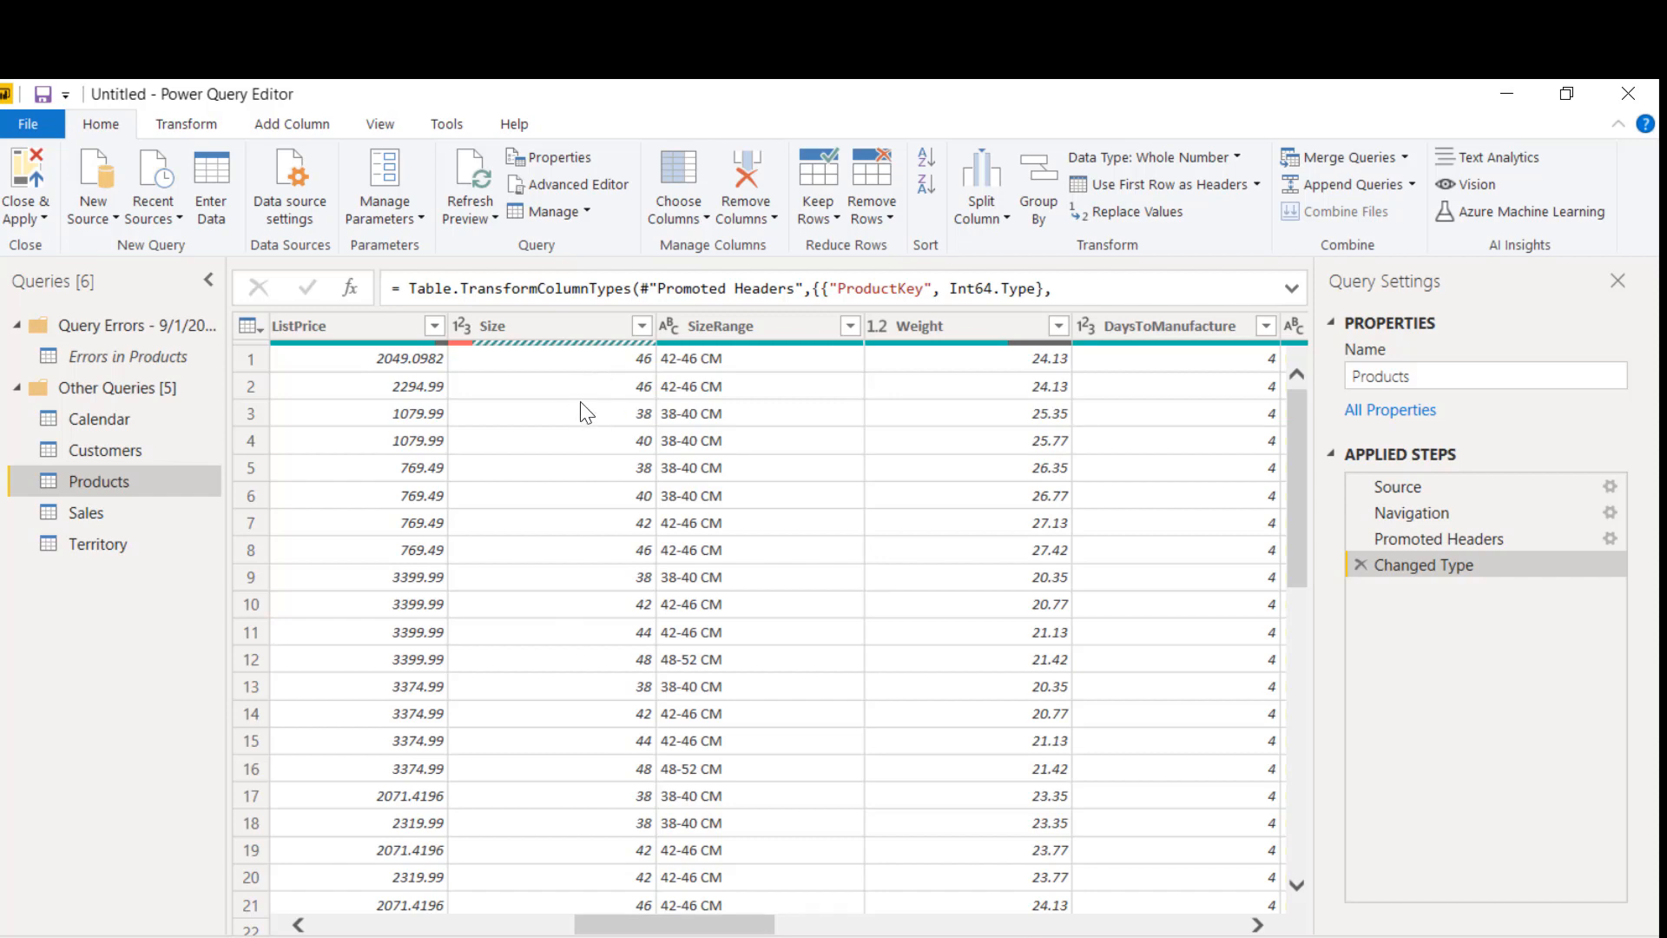
scroll(597, 505, down, 1)
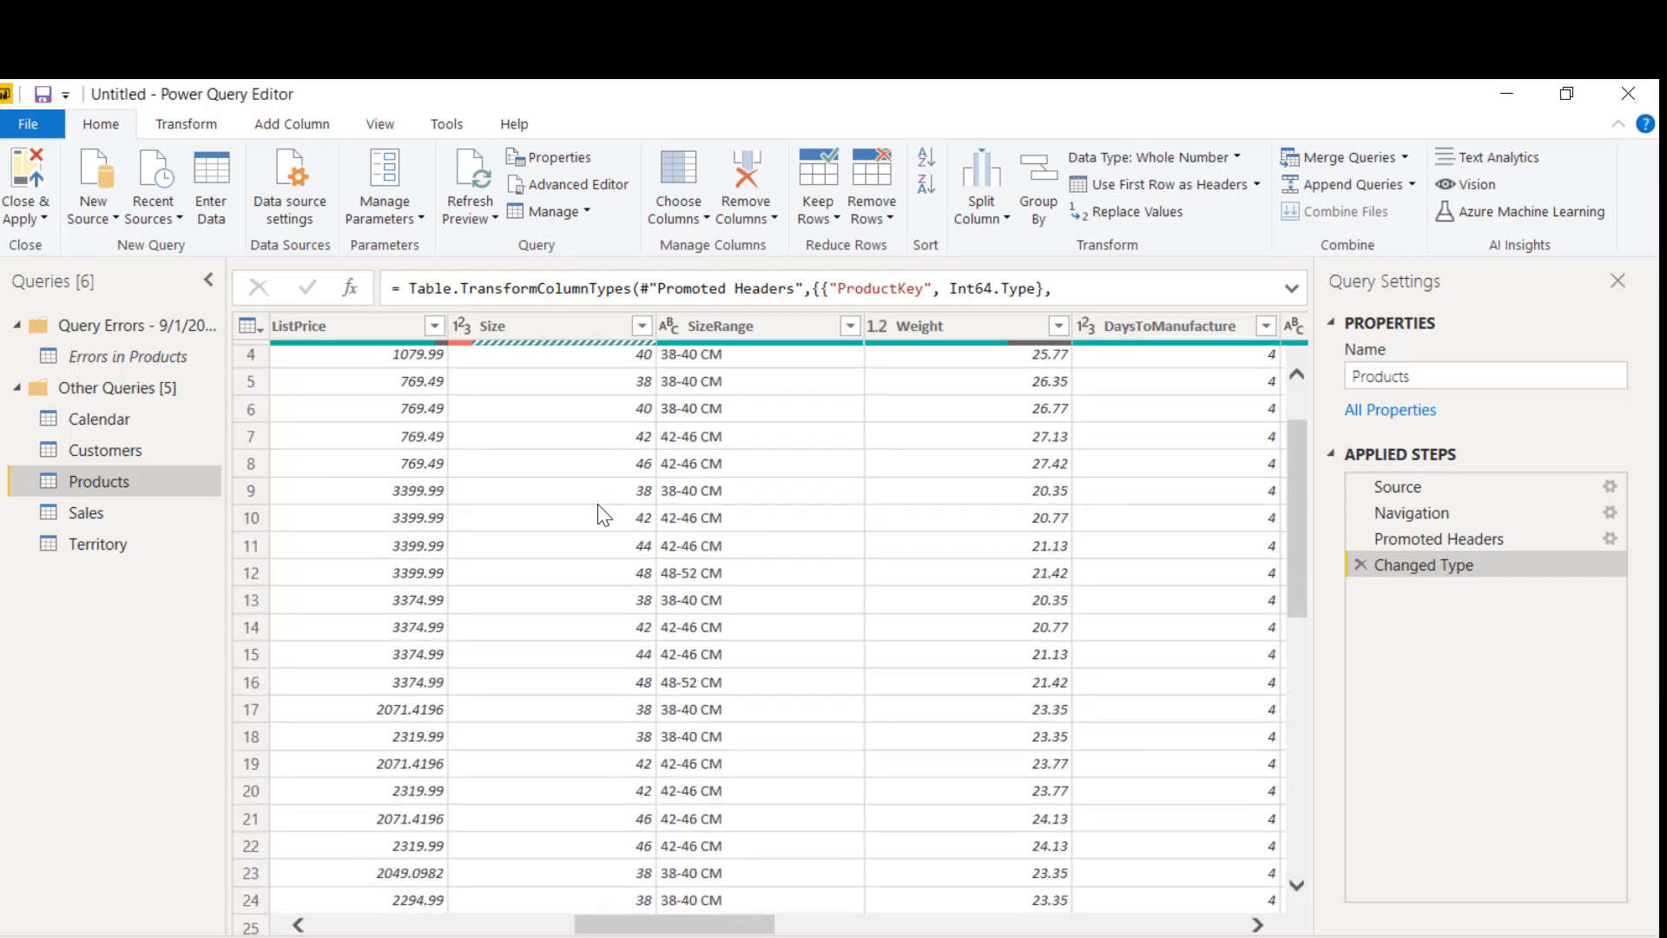
scroll(597, 504, down, 10)
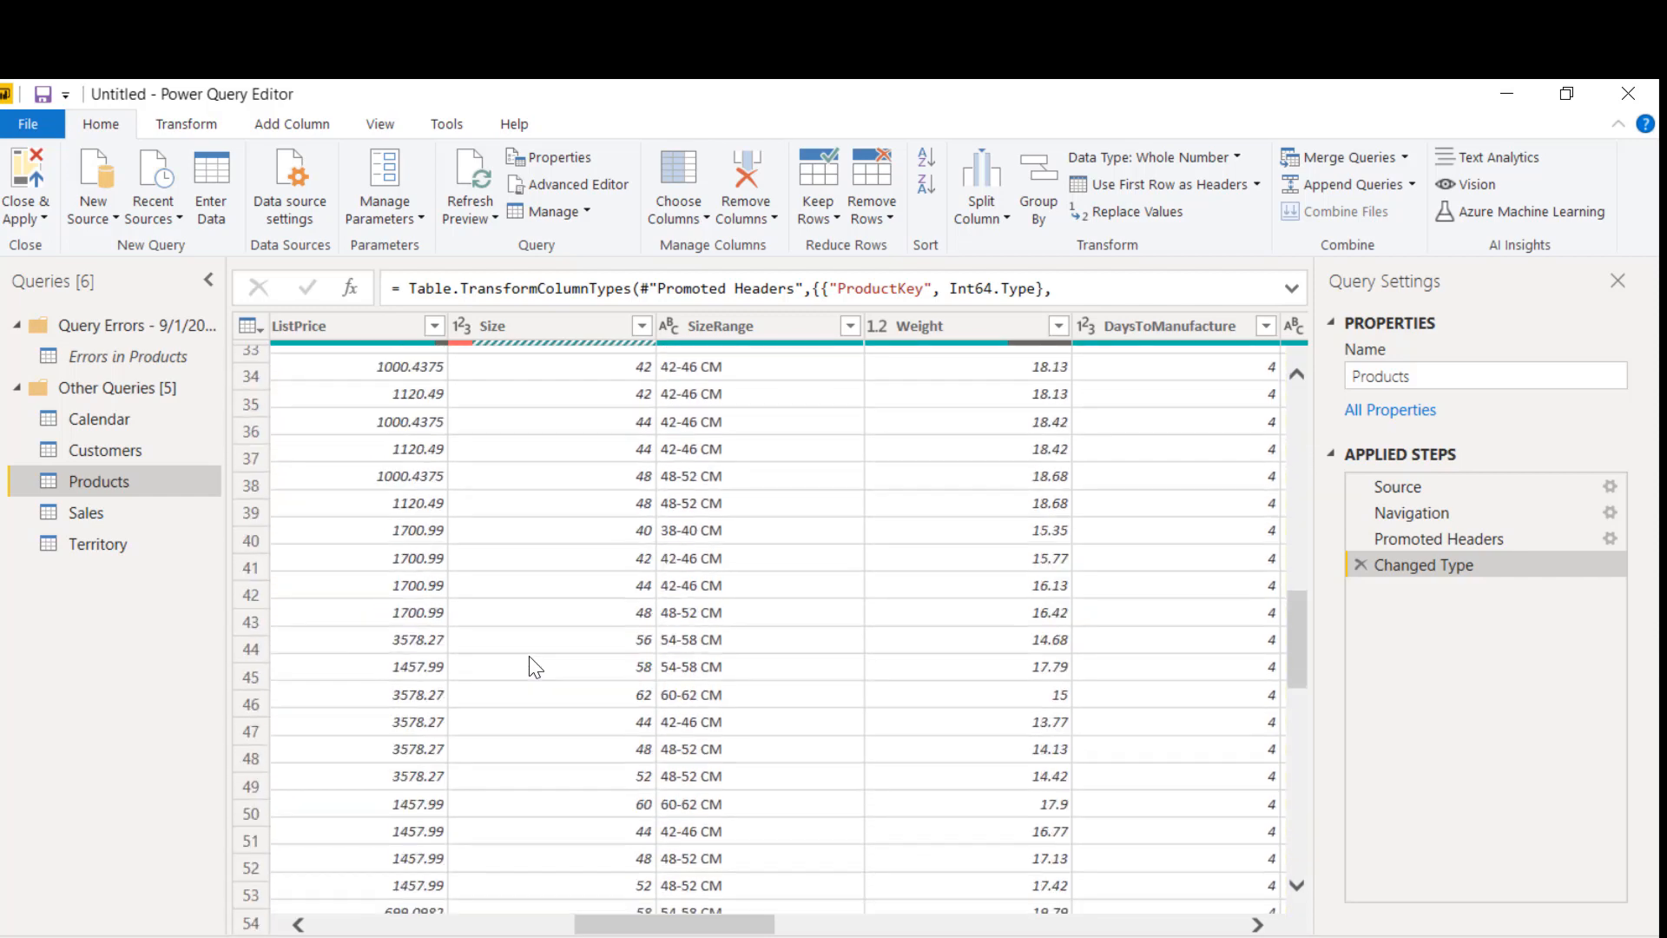
scroll(529, 658, down, 20)
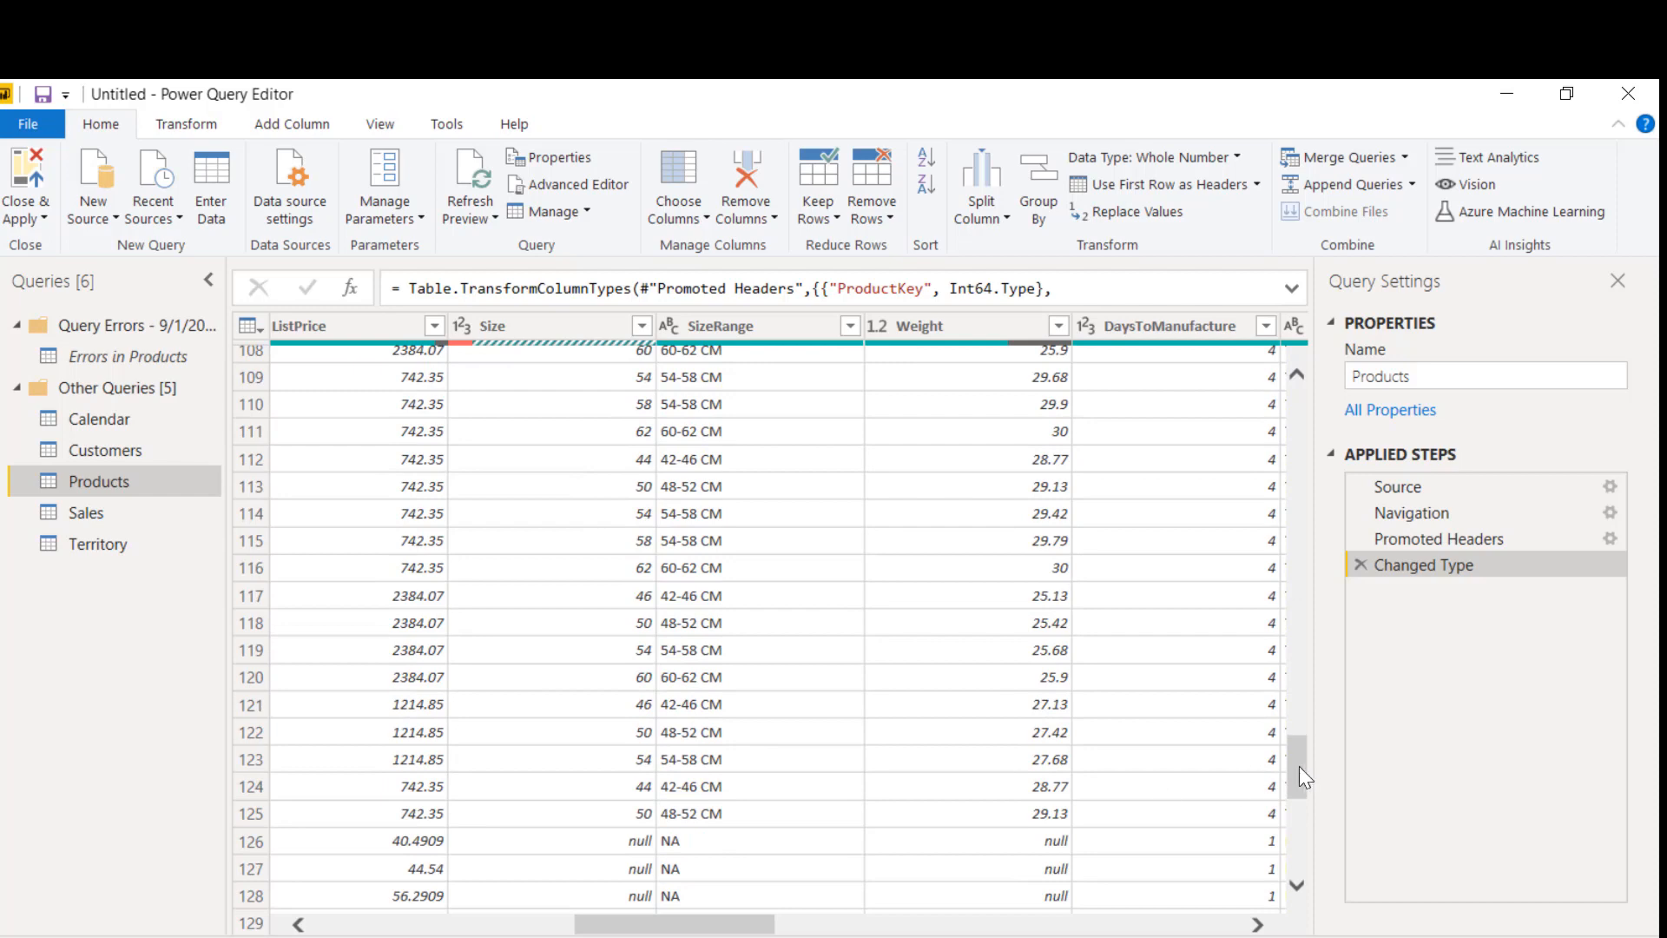
drag(1292, 758, 1290, 891)
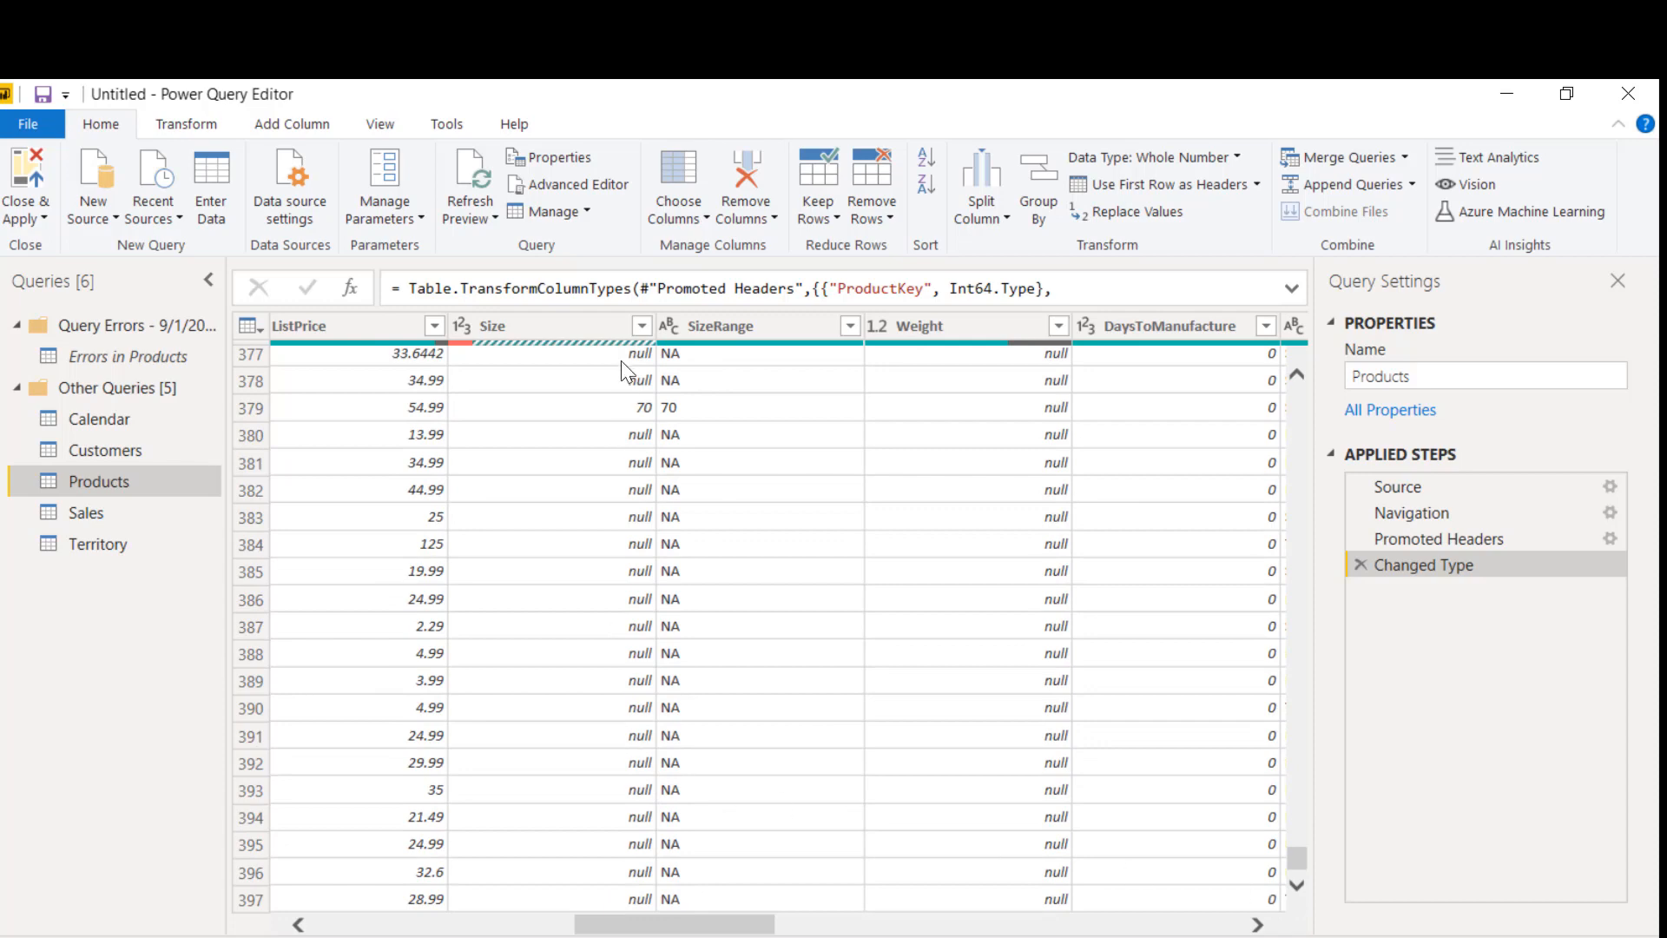
click(640, 325)
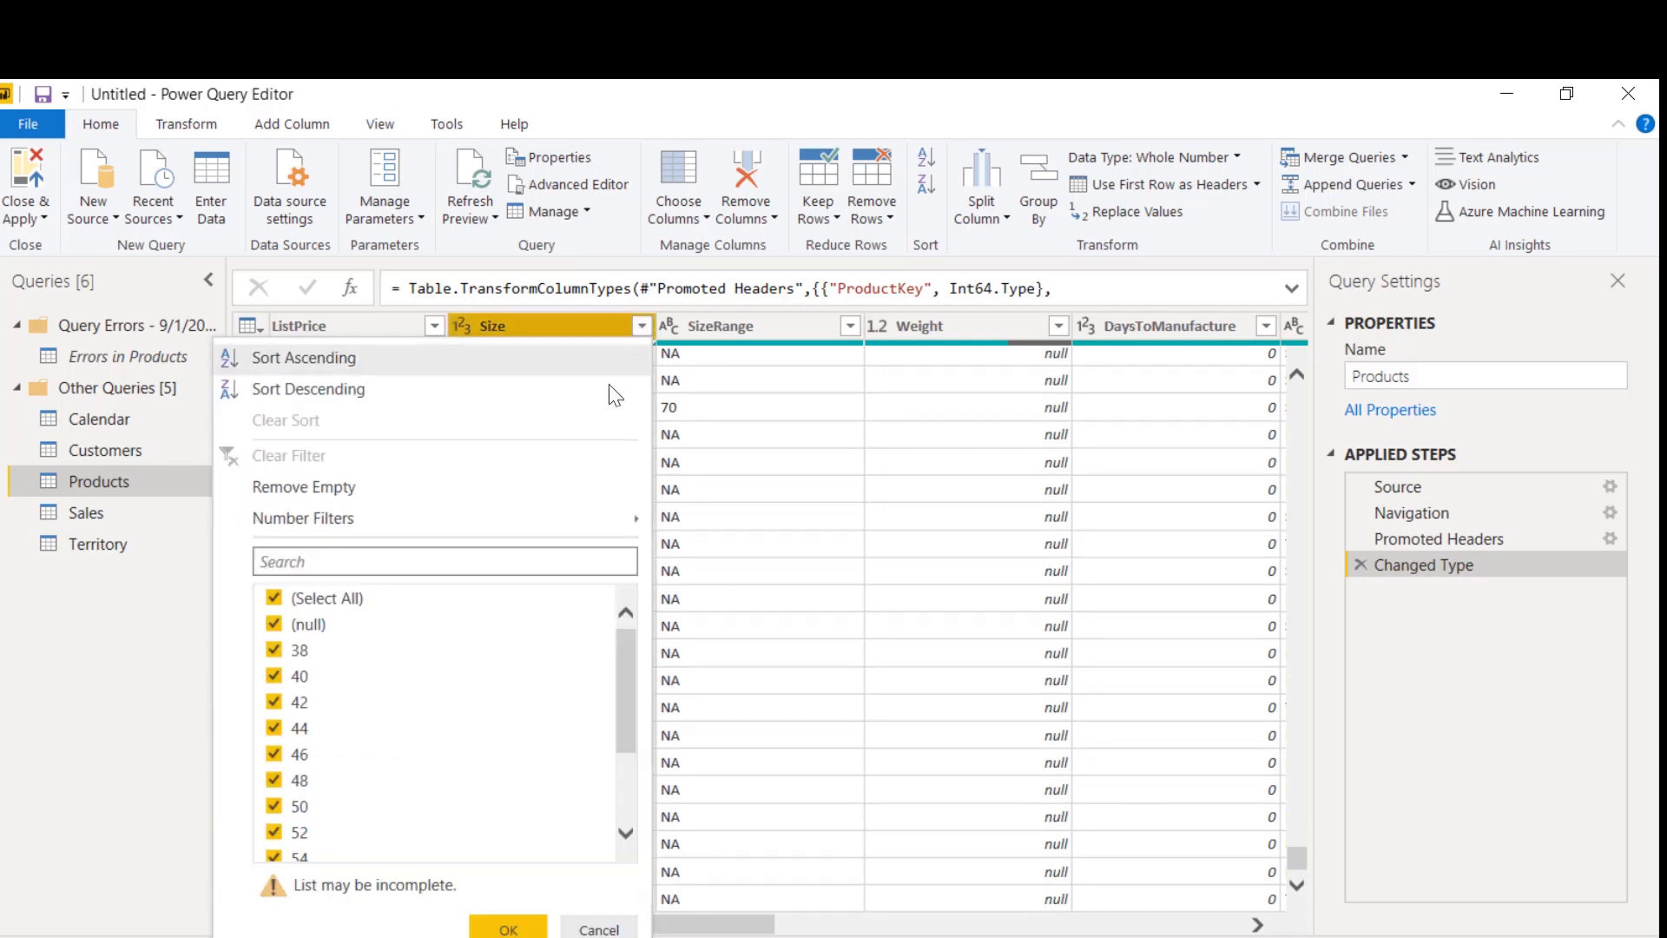
scroll(463, 728, down, 3)
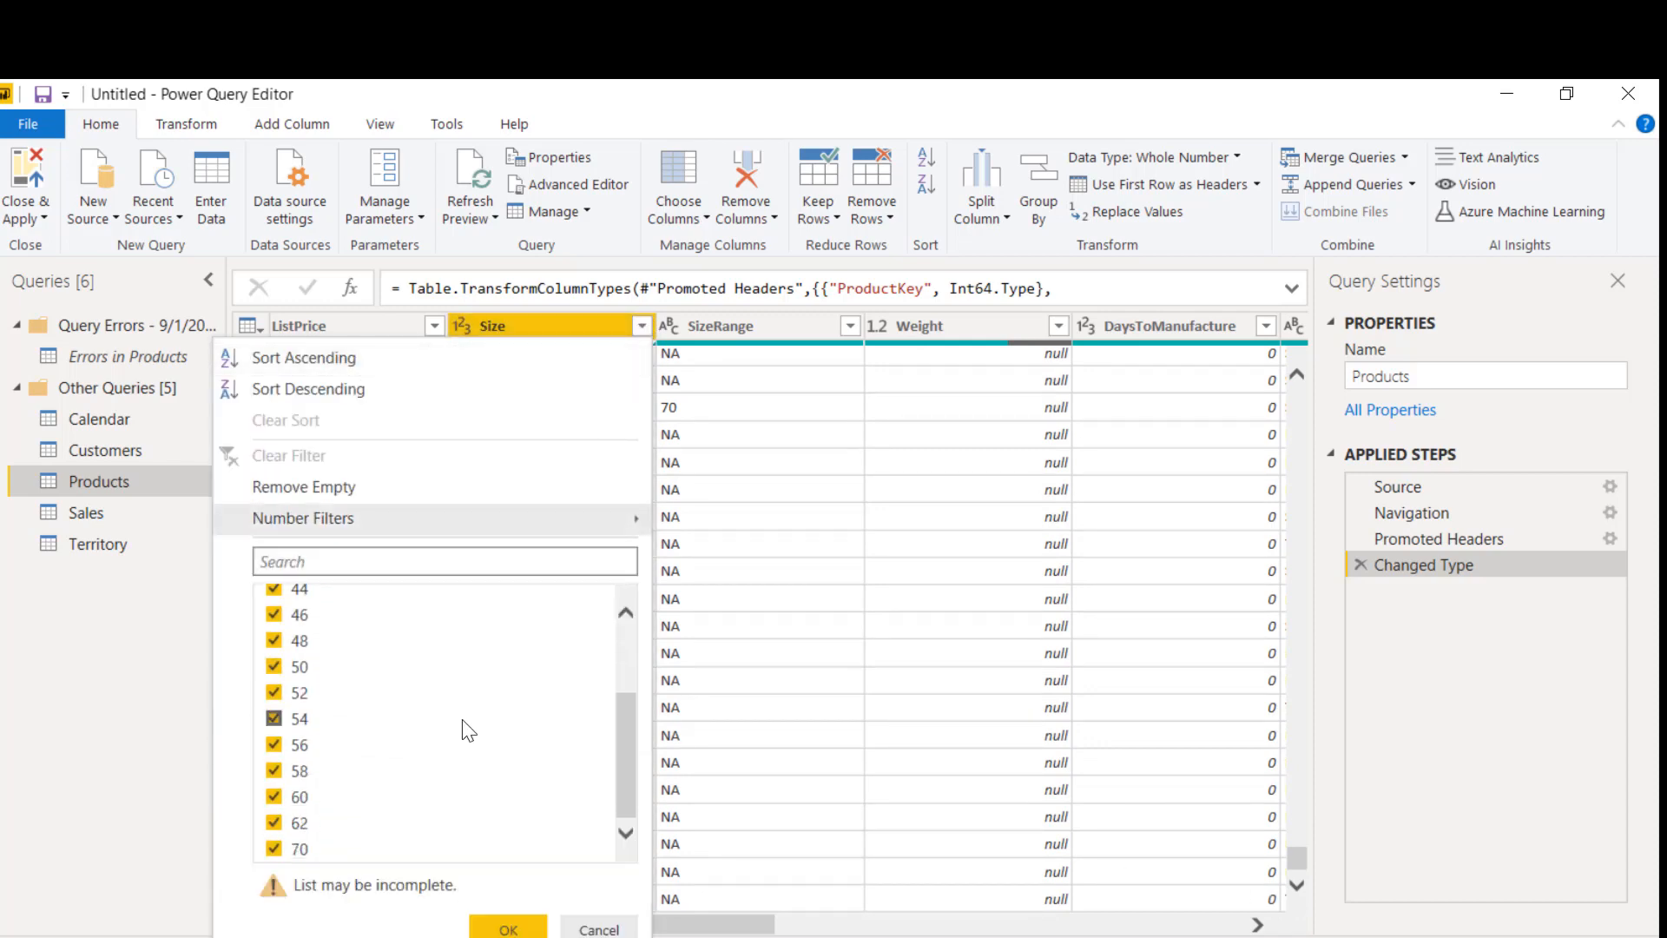
scroll(463, 731, up, 3)
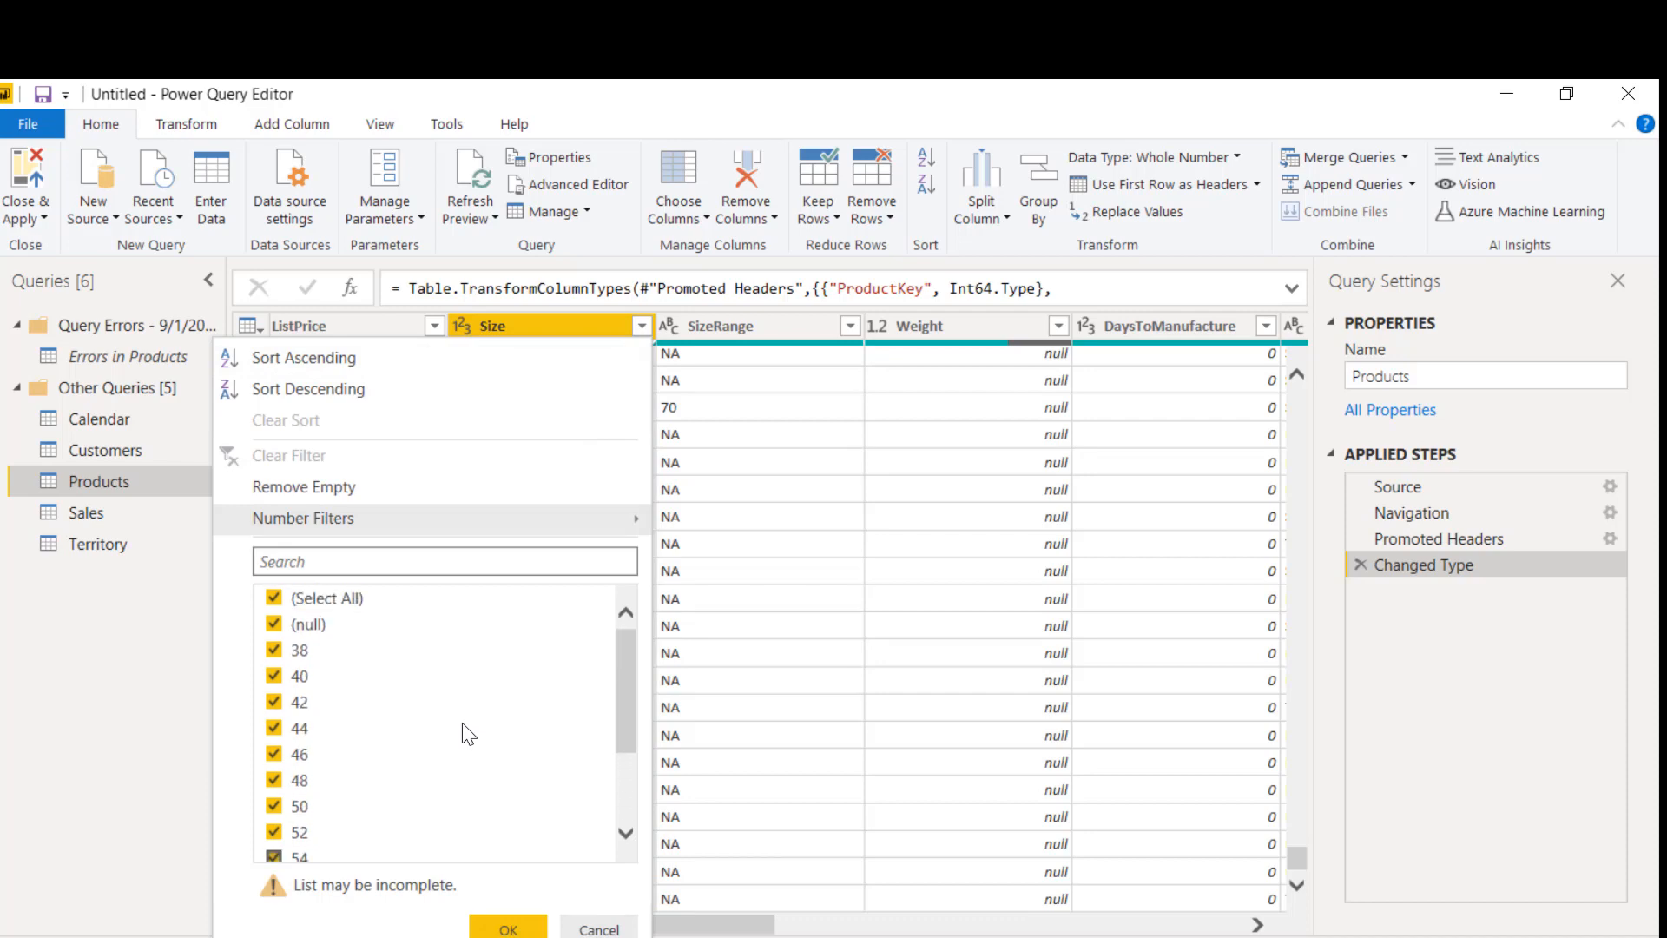
click(599, 928)
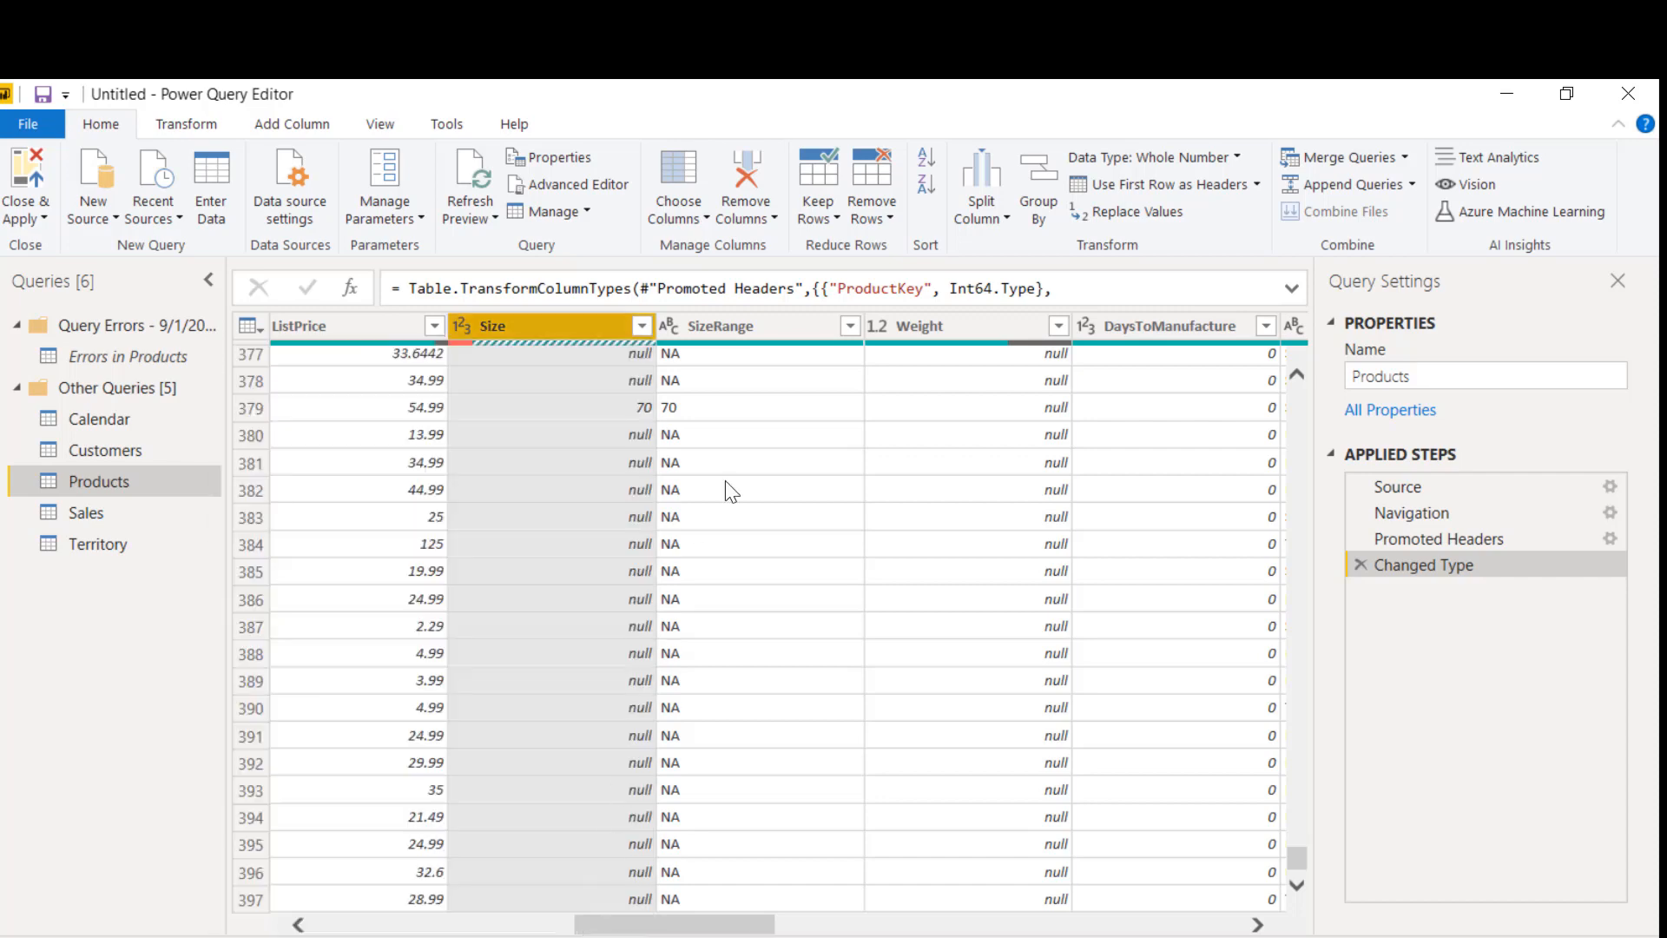
Change the data type of the Products query's Size column to Text, replacing the existing type conversion.
click(463, 326)
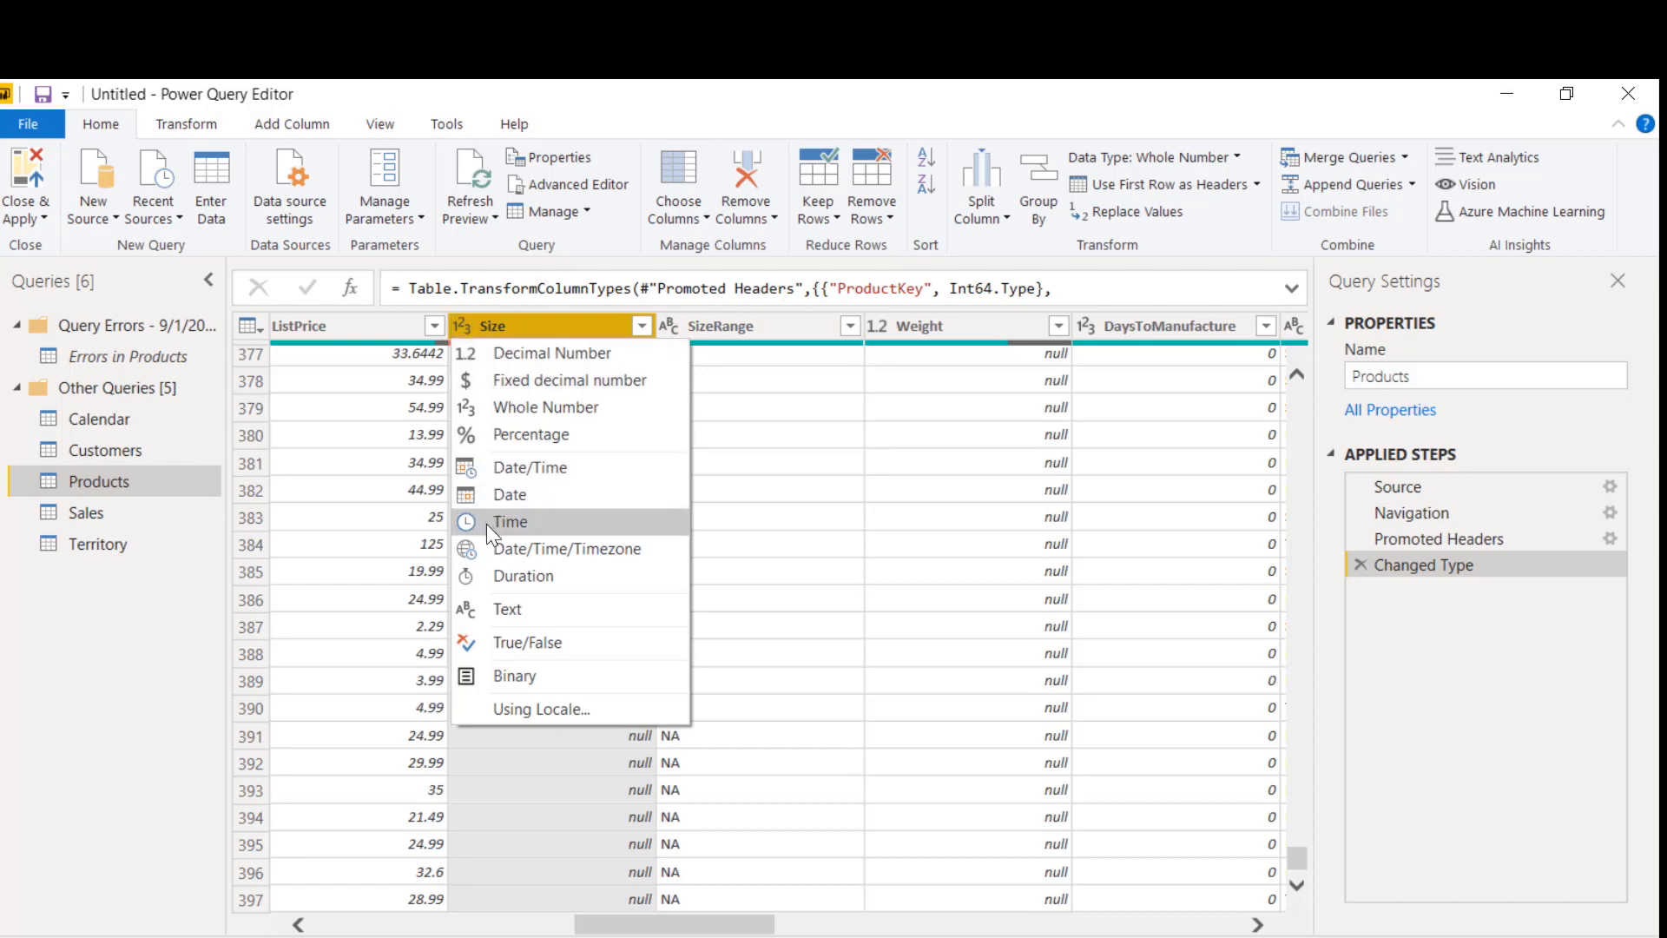
click(495, 613)
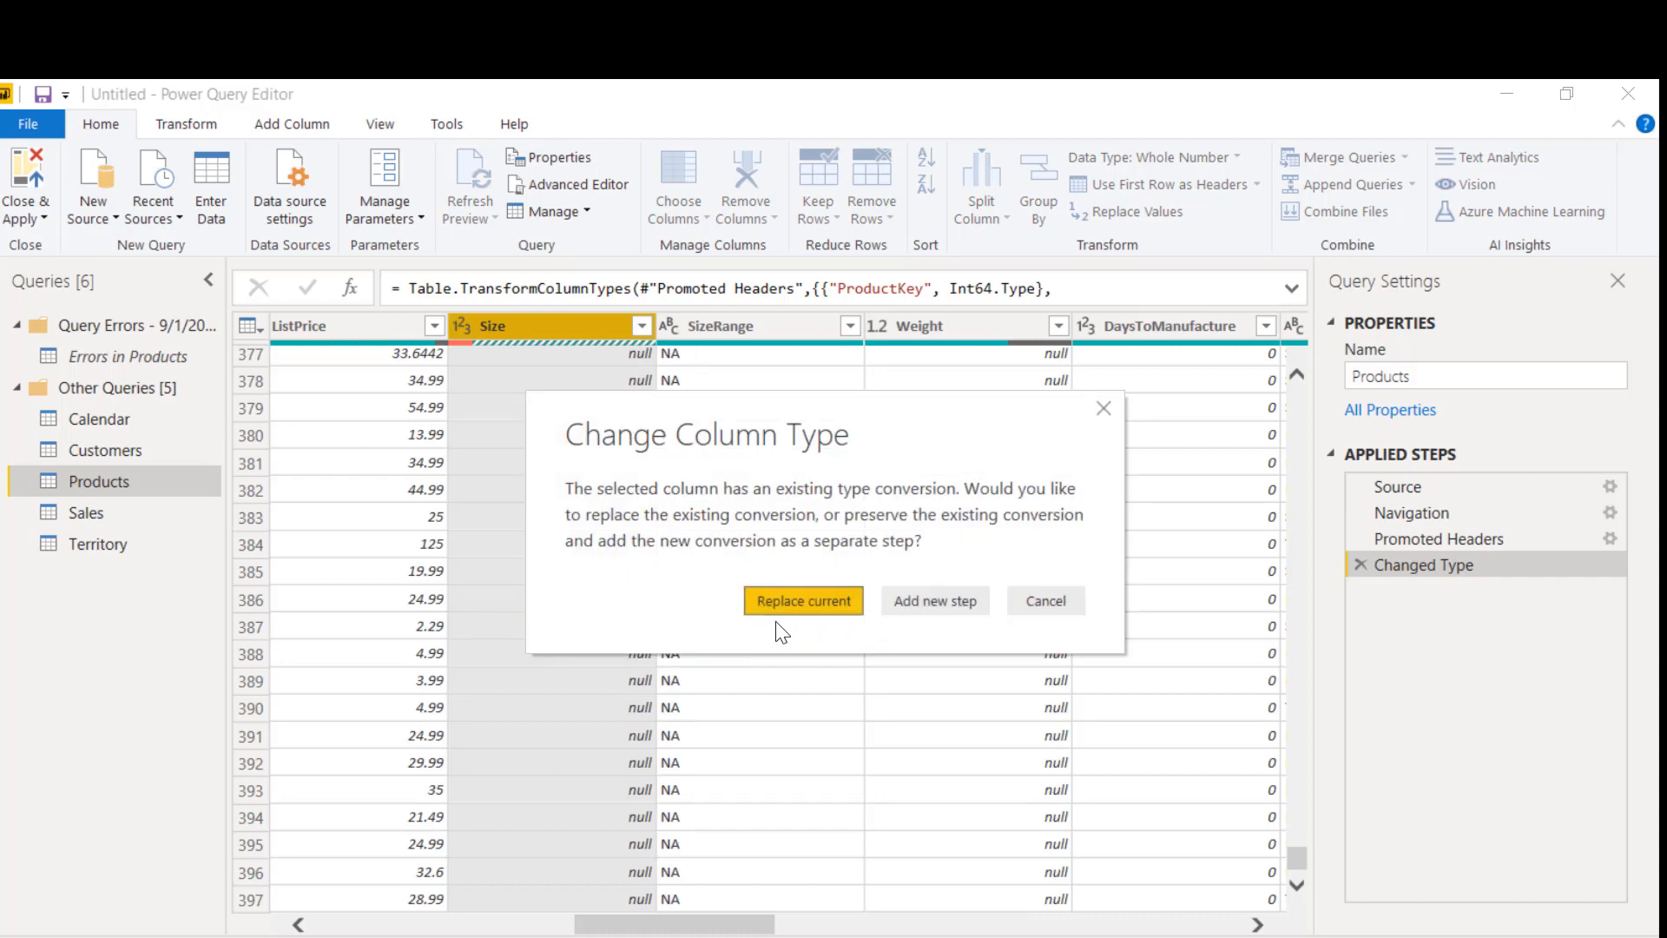
click(773, 601)
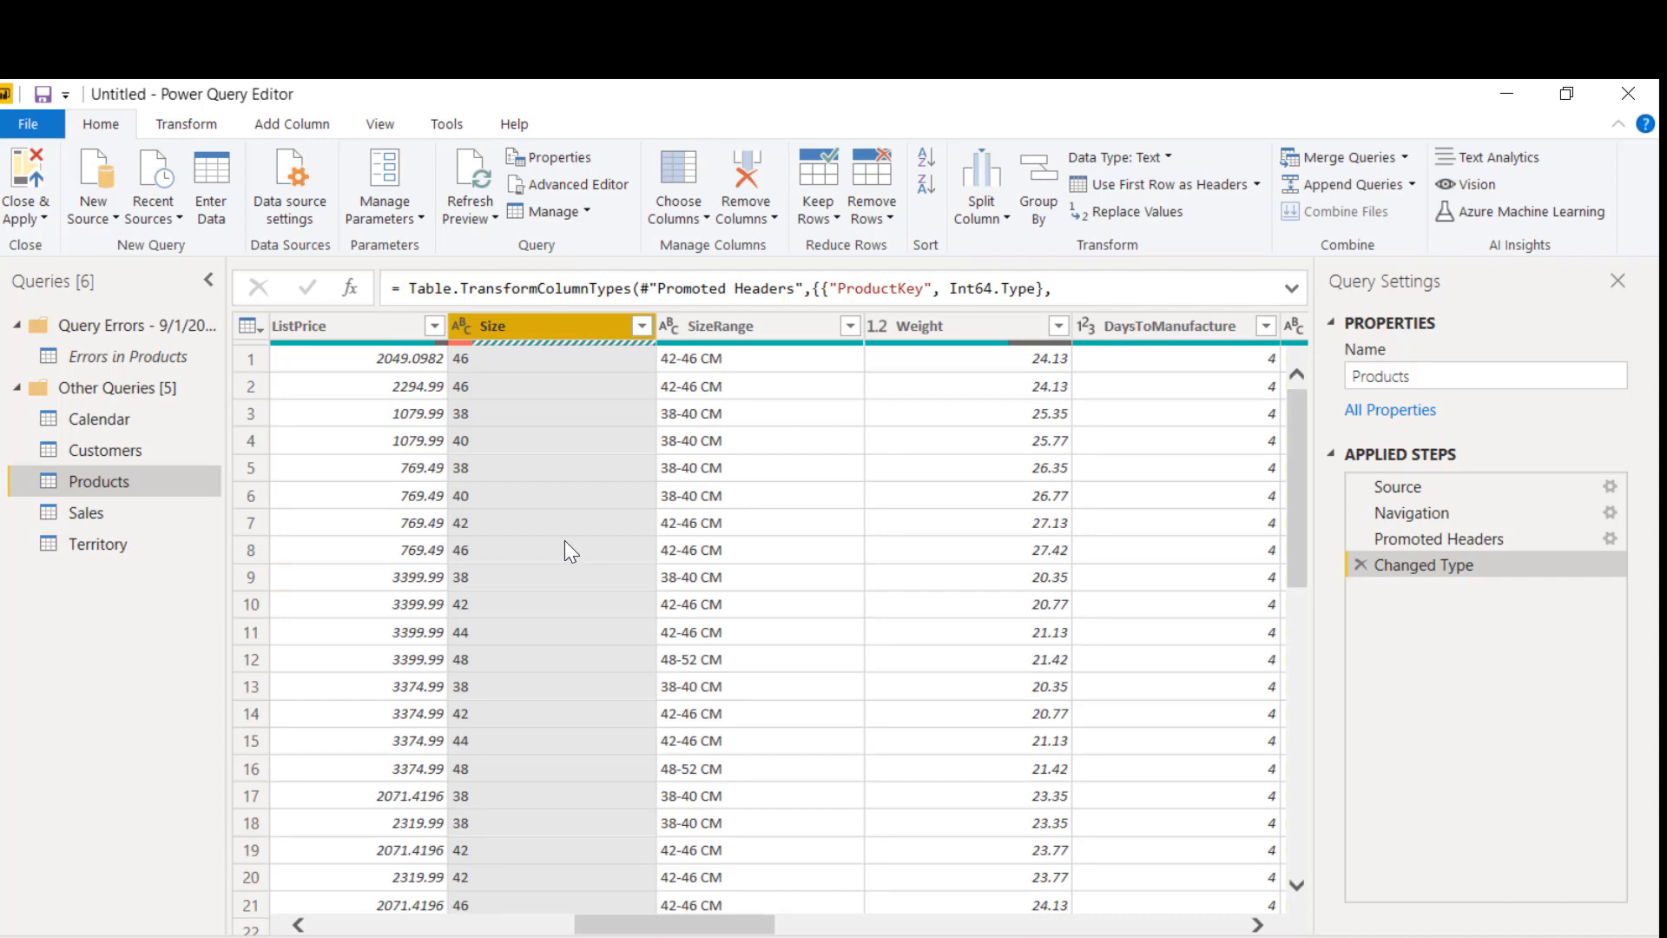
Apply the query changes and close the editor, and check the loaded Customers and Products data, including the filter values of Size.
click(27, 173)
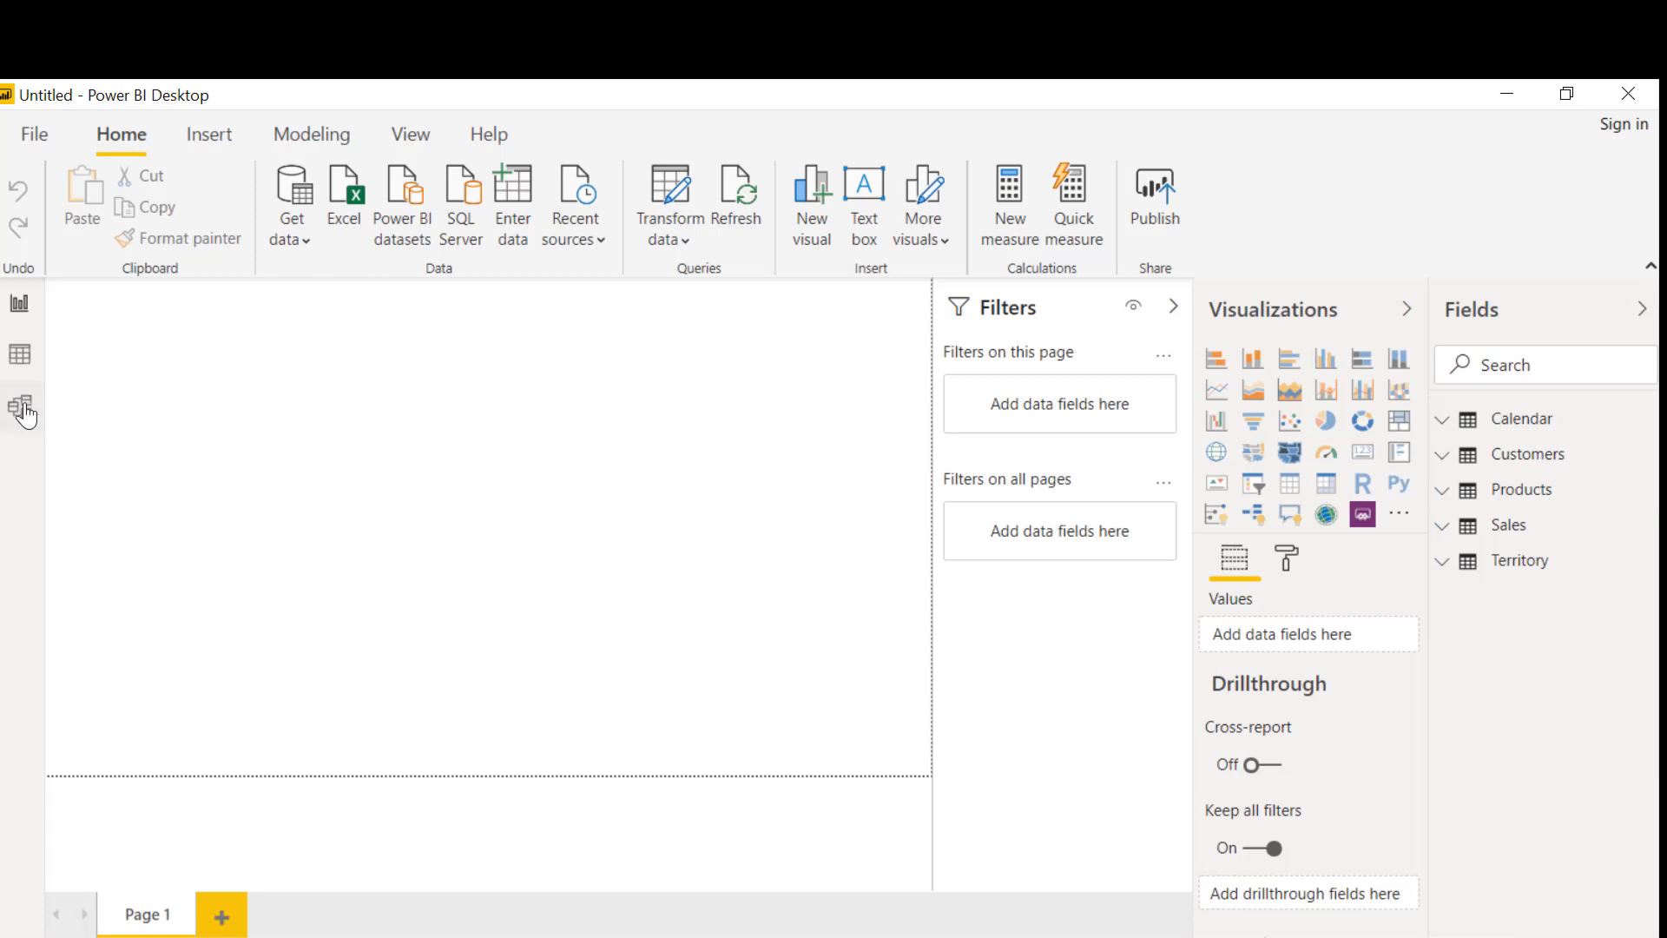
click(18, 356)
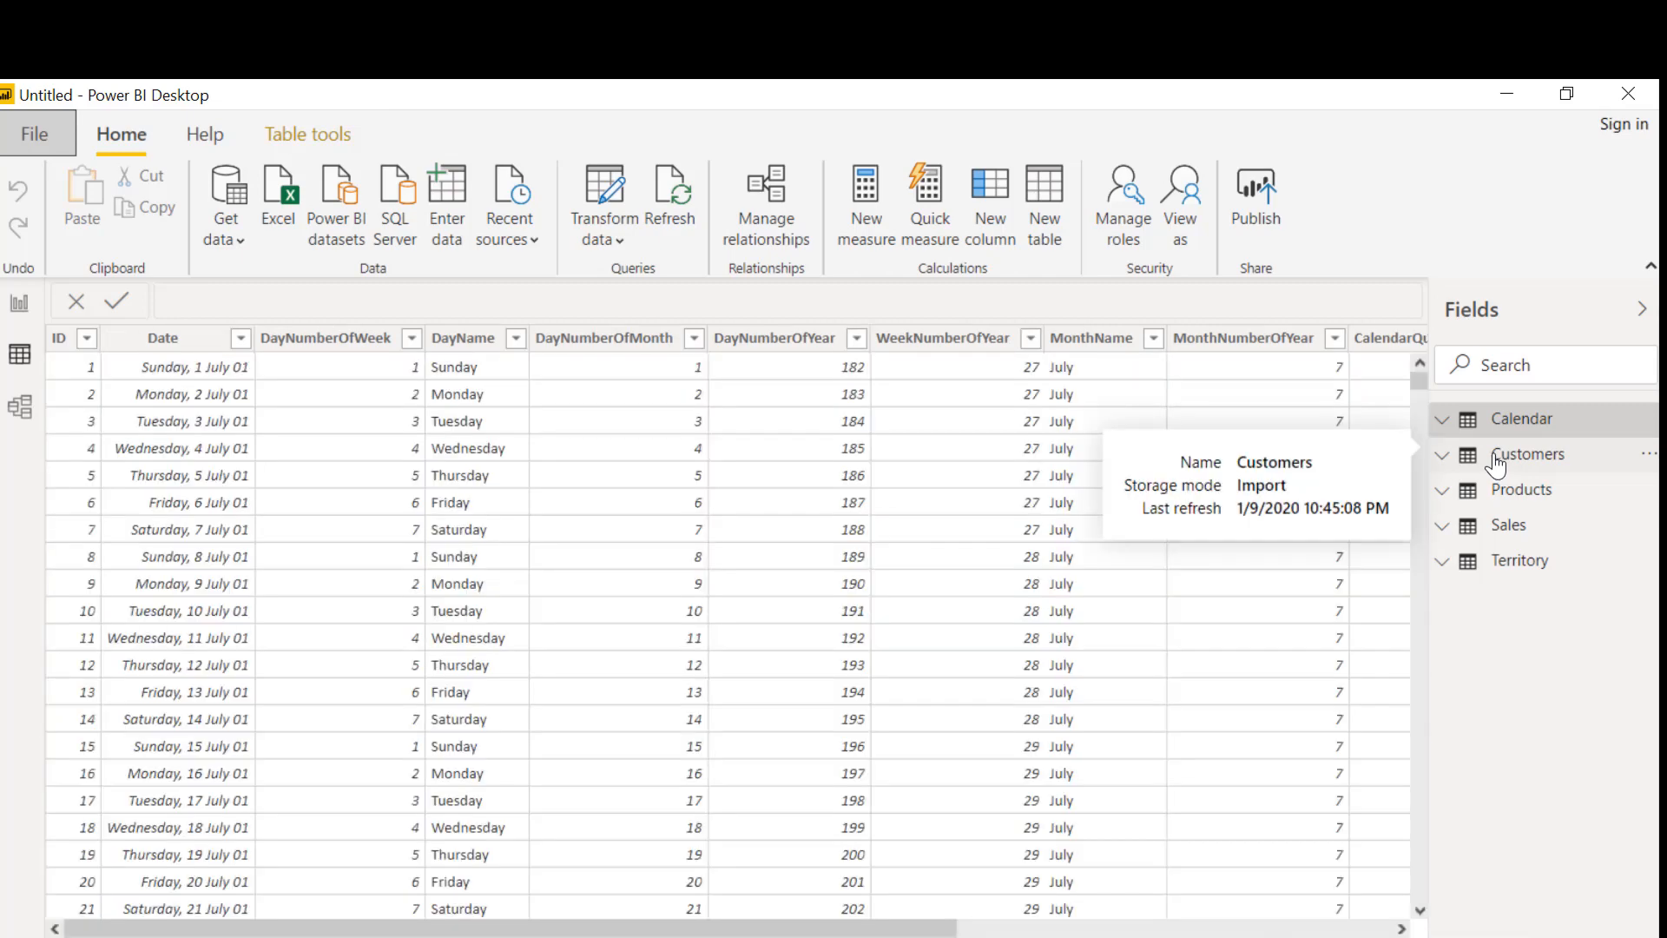
click(1495, 465)
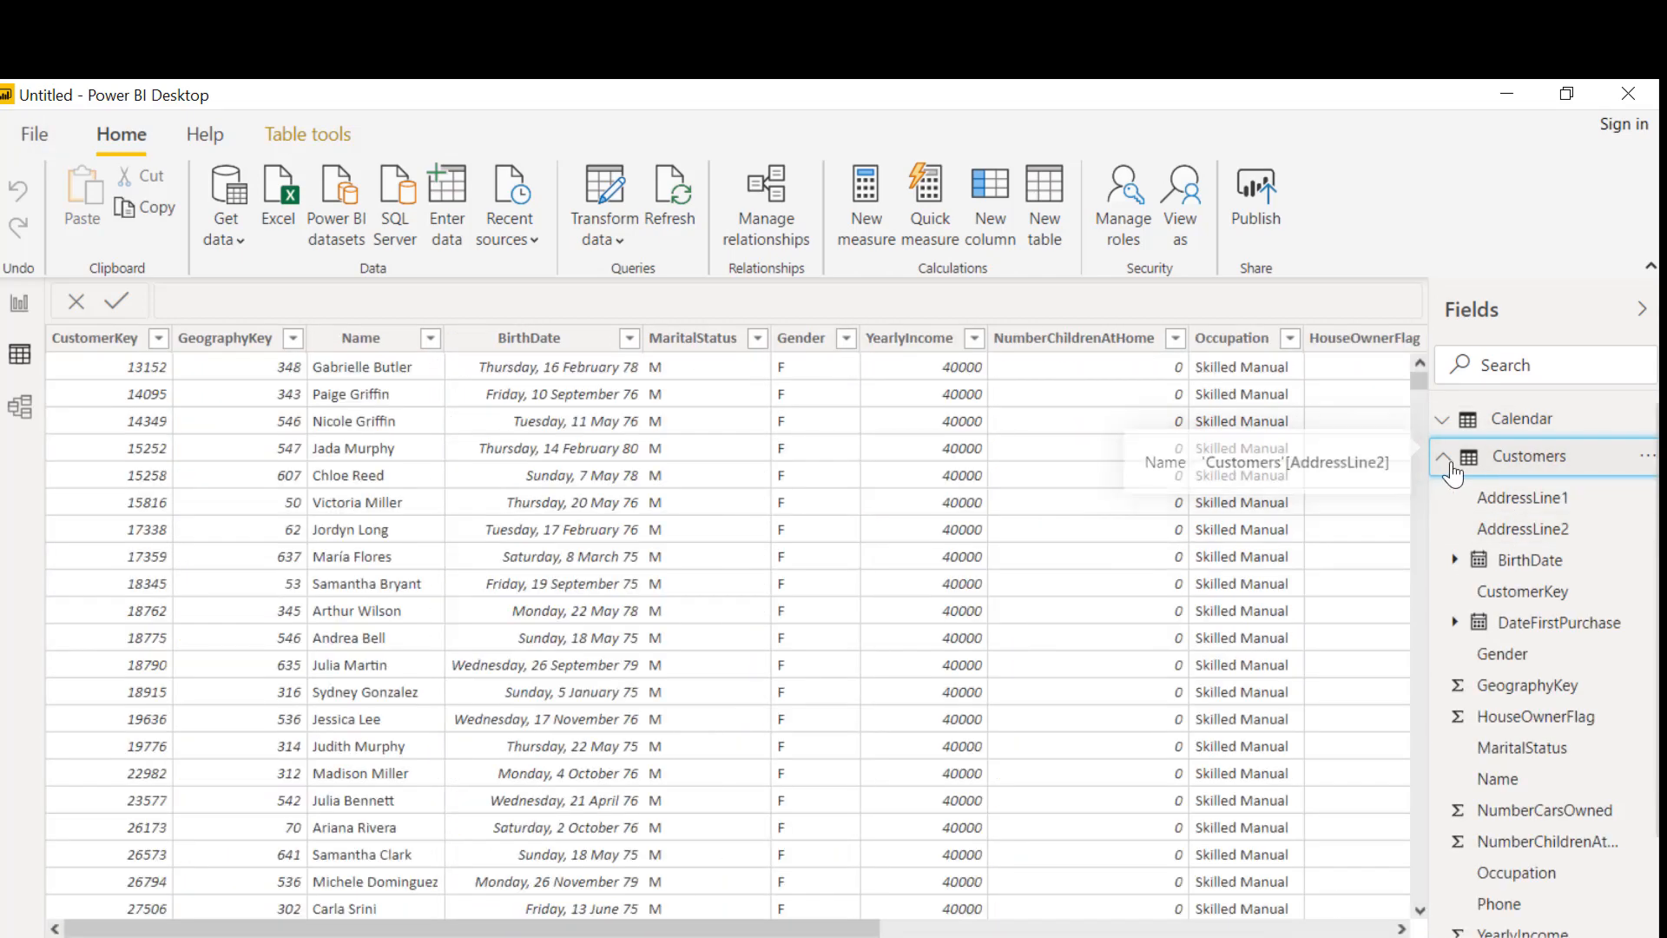
click(1444, 457)
click(1508, 496)
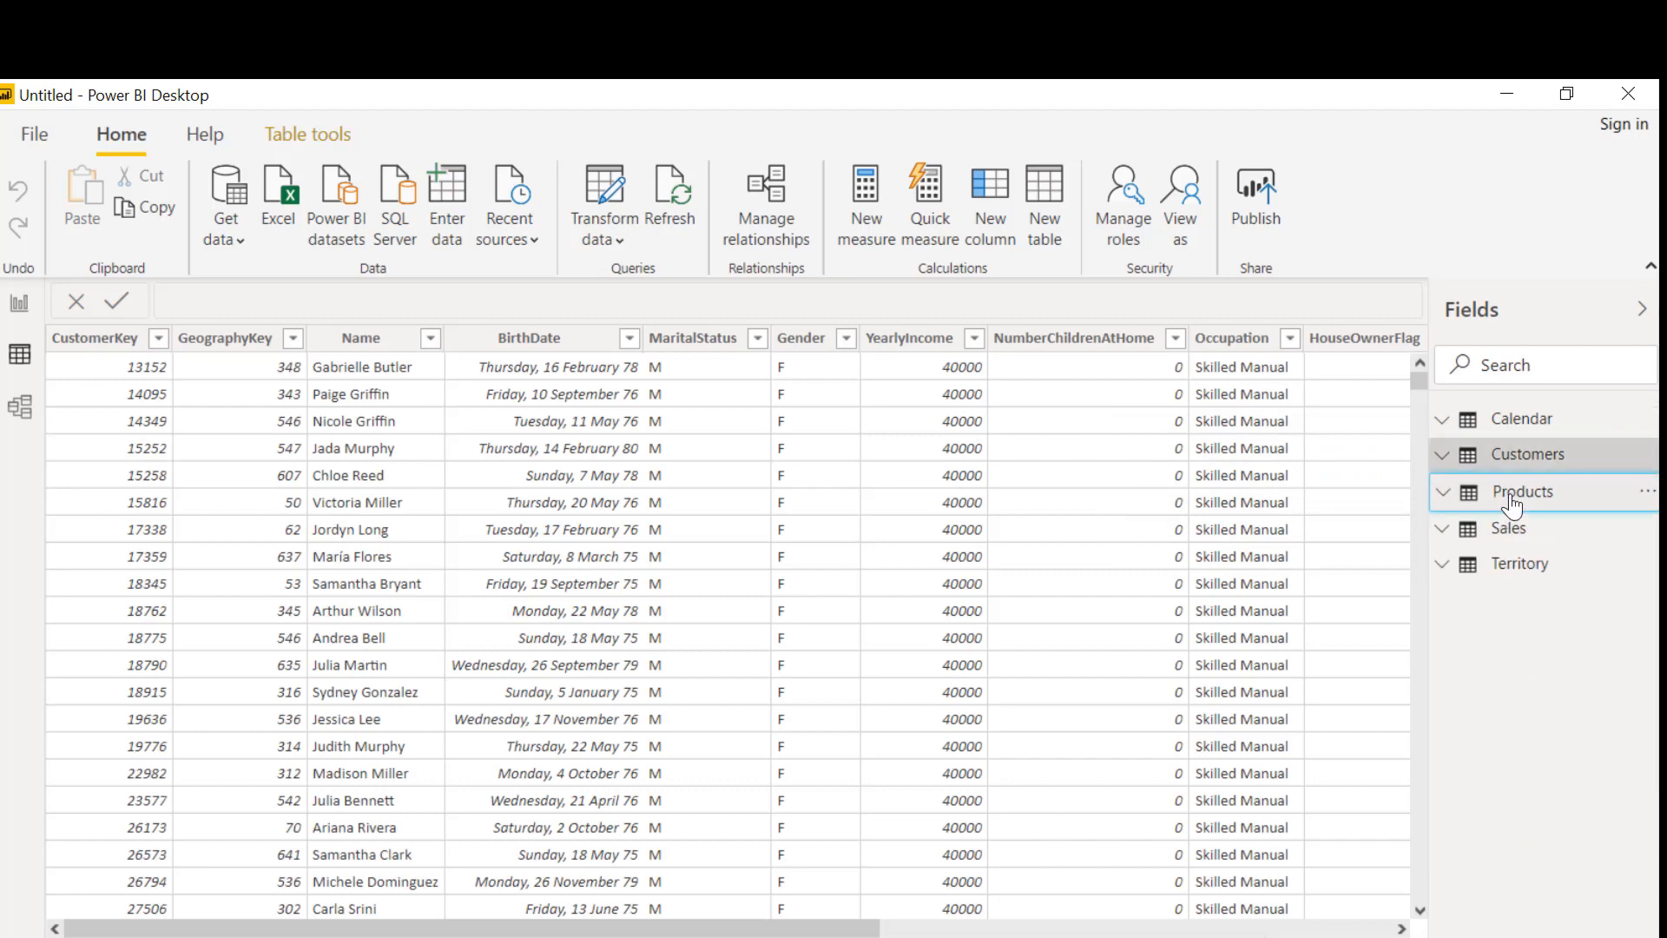
drag(651, 927, 938, 927)
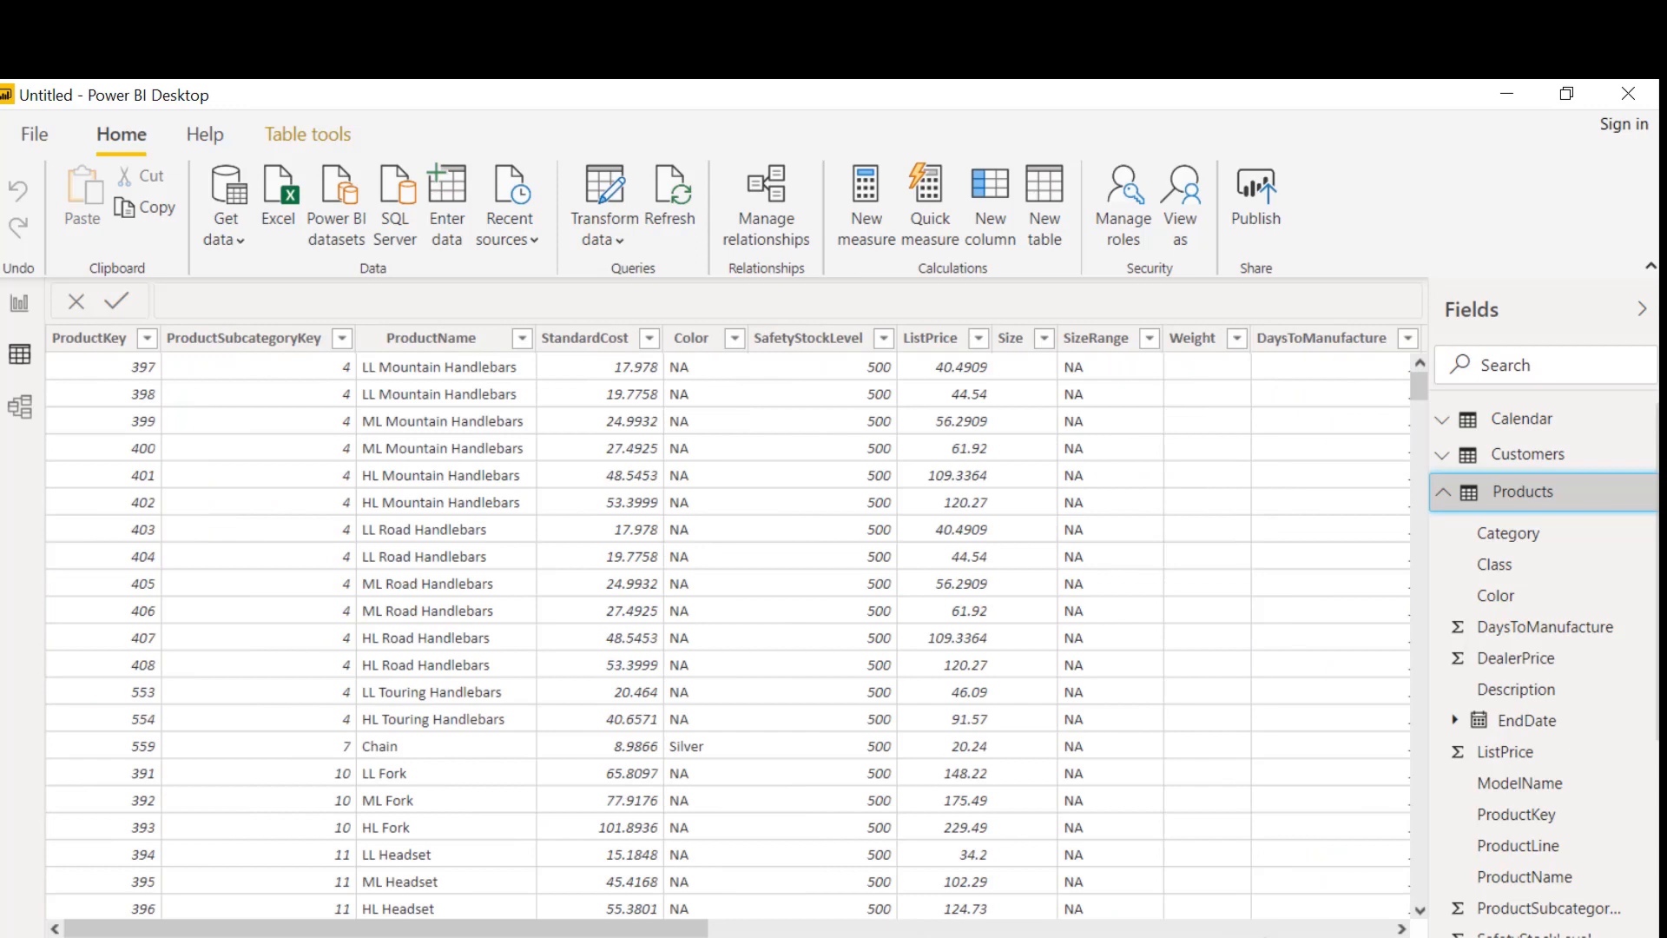
click(1043, 341)
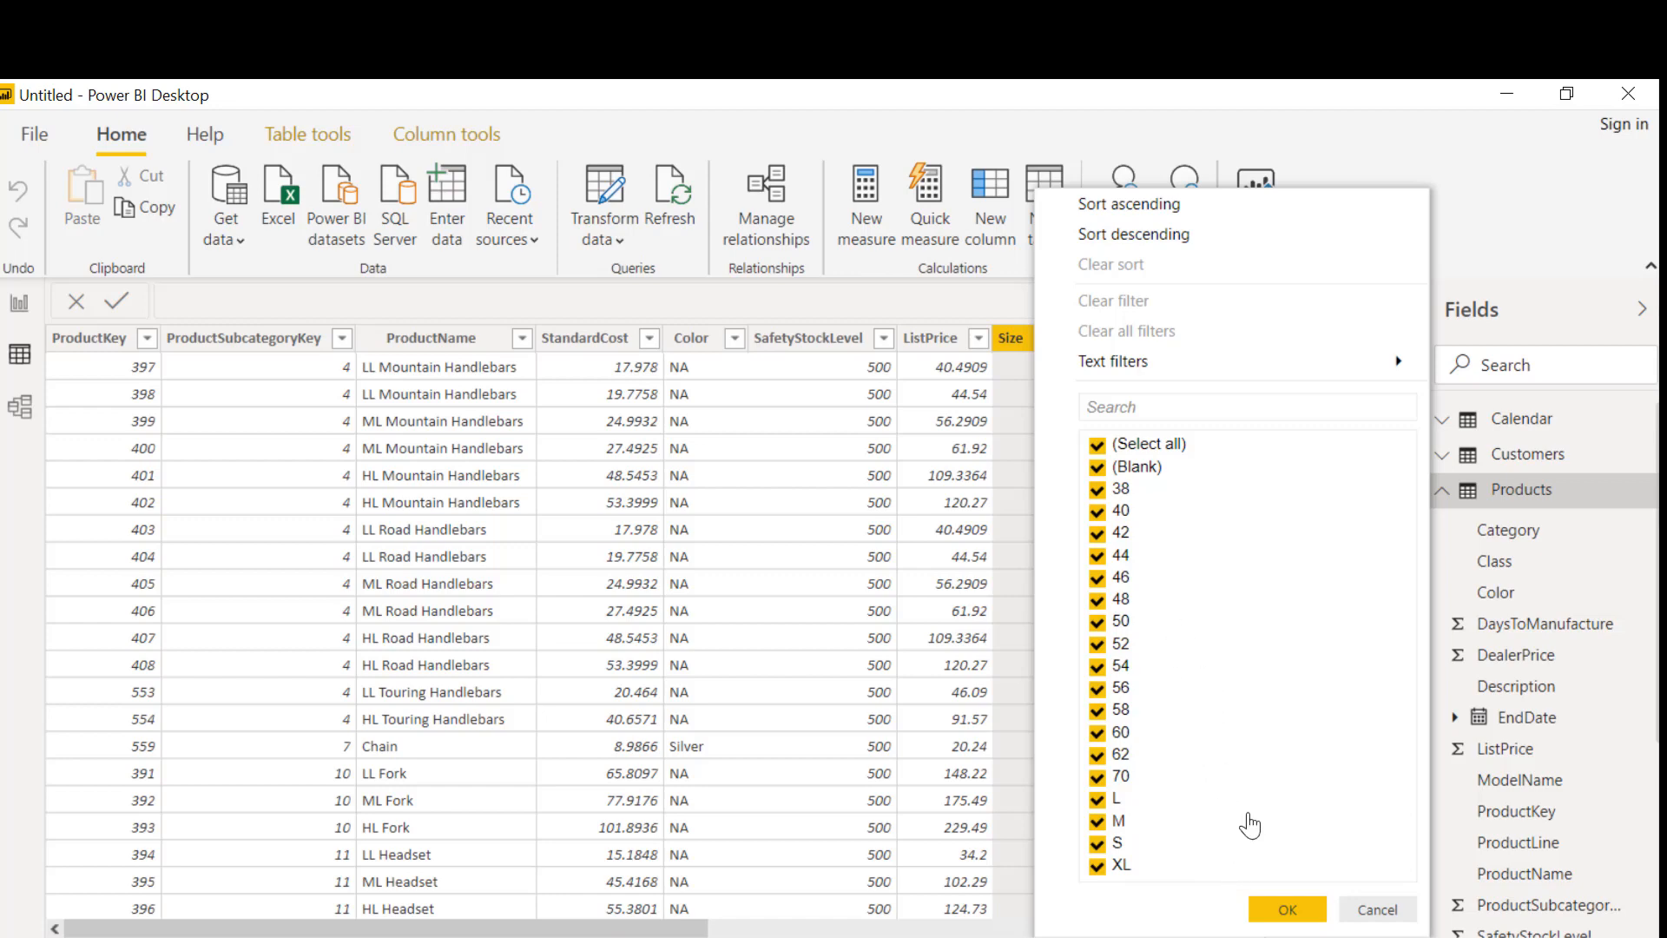
click(1369, 917)
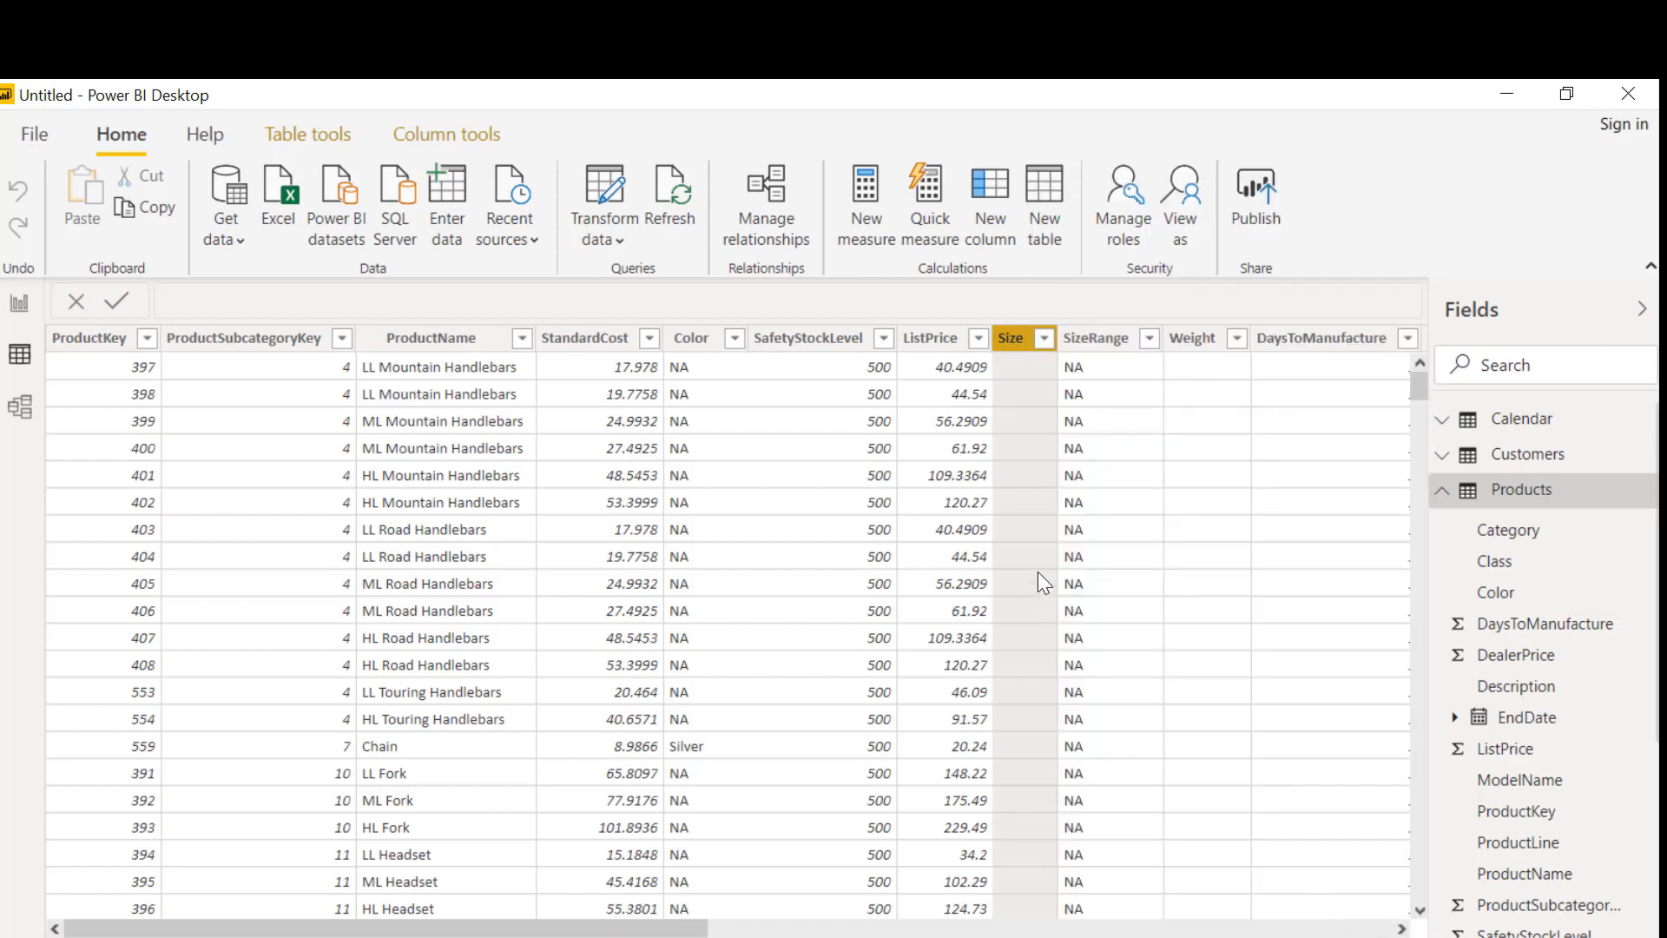
Show the relationship diagram of the data model, collapse its properties and fit all tables to the screen.
click(25, 410)
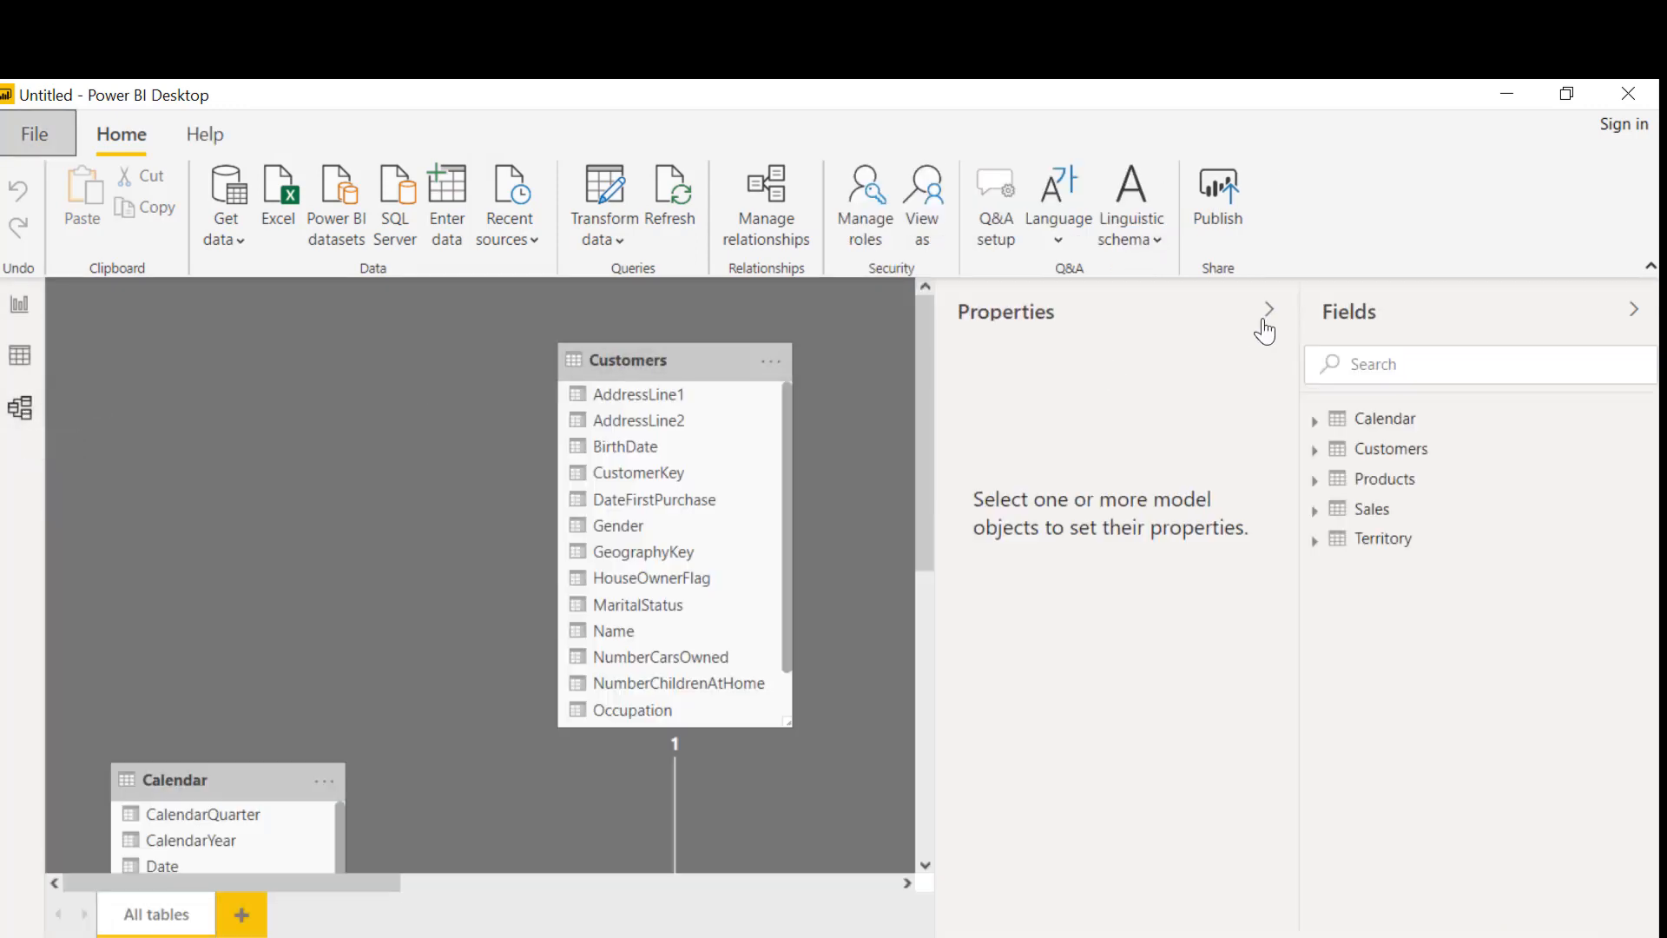
click(1269, 313)
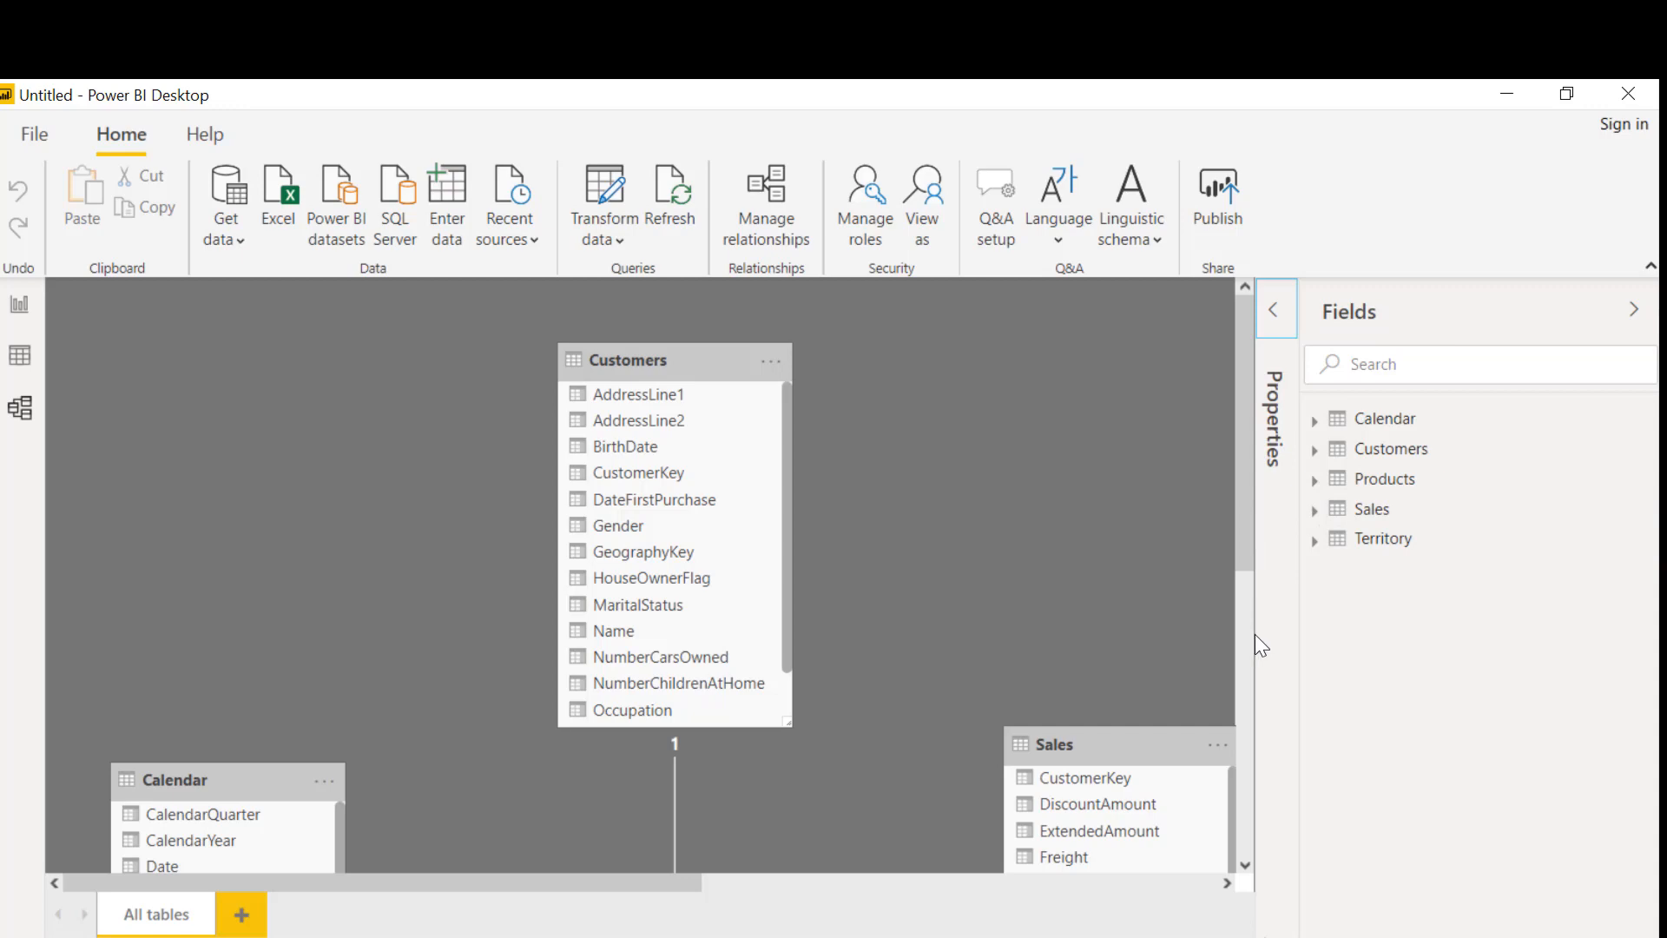
click(1310, 936)
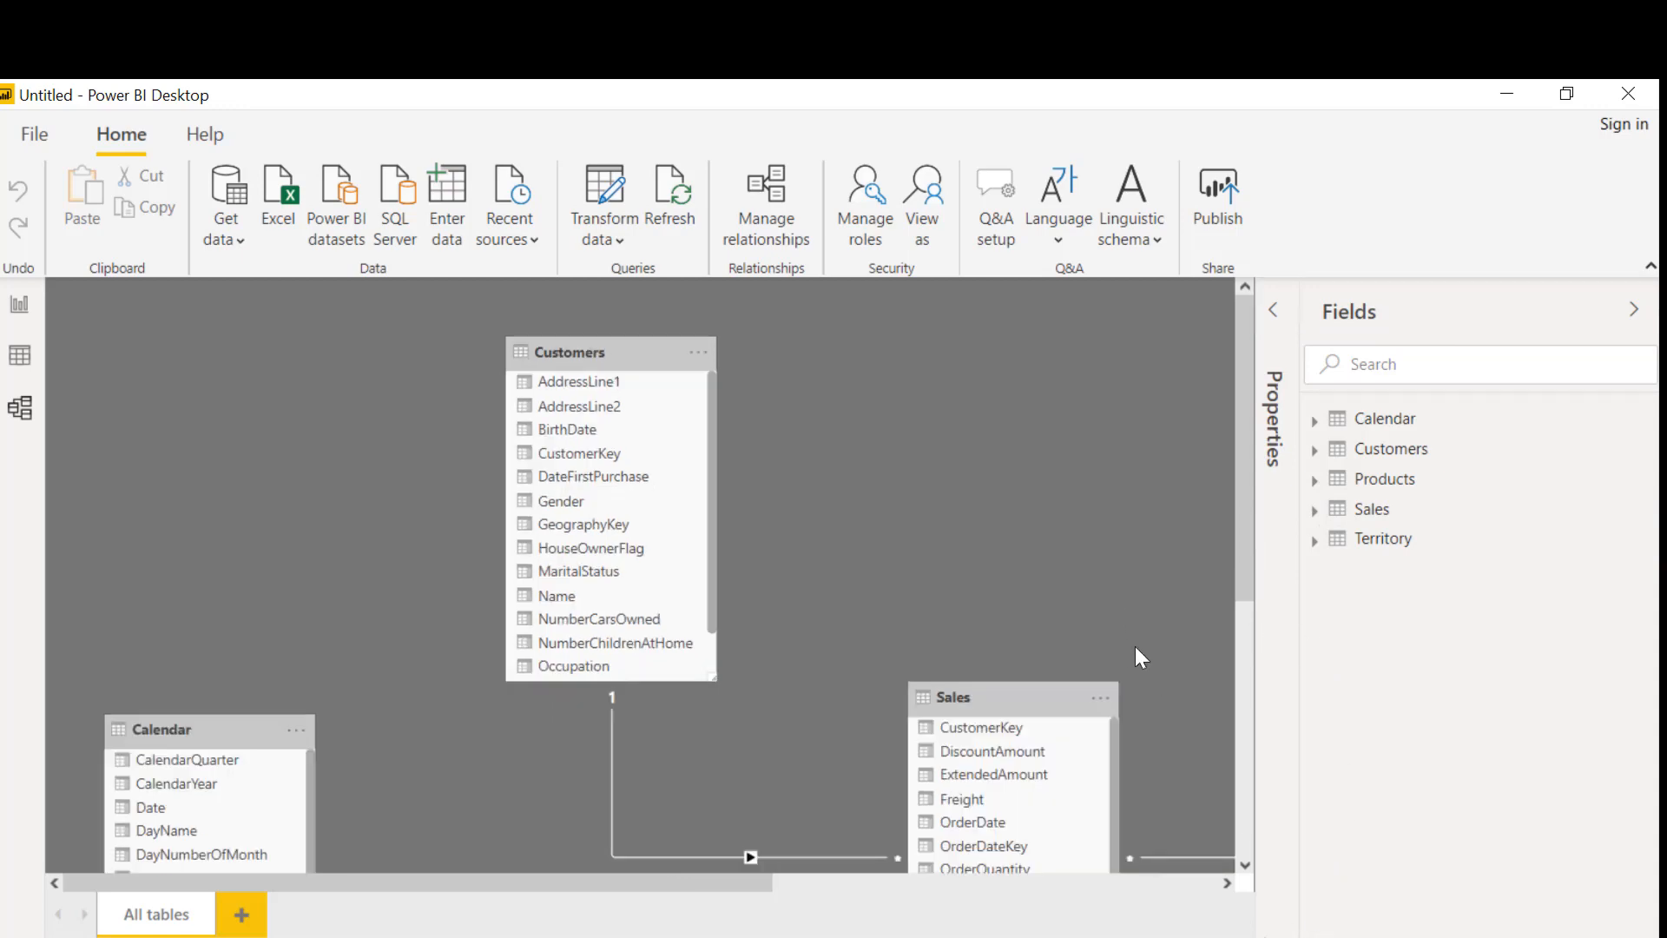
drag(566, 883, 1092, 784)
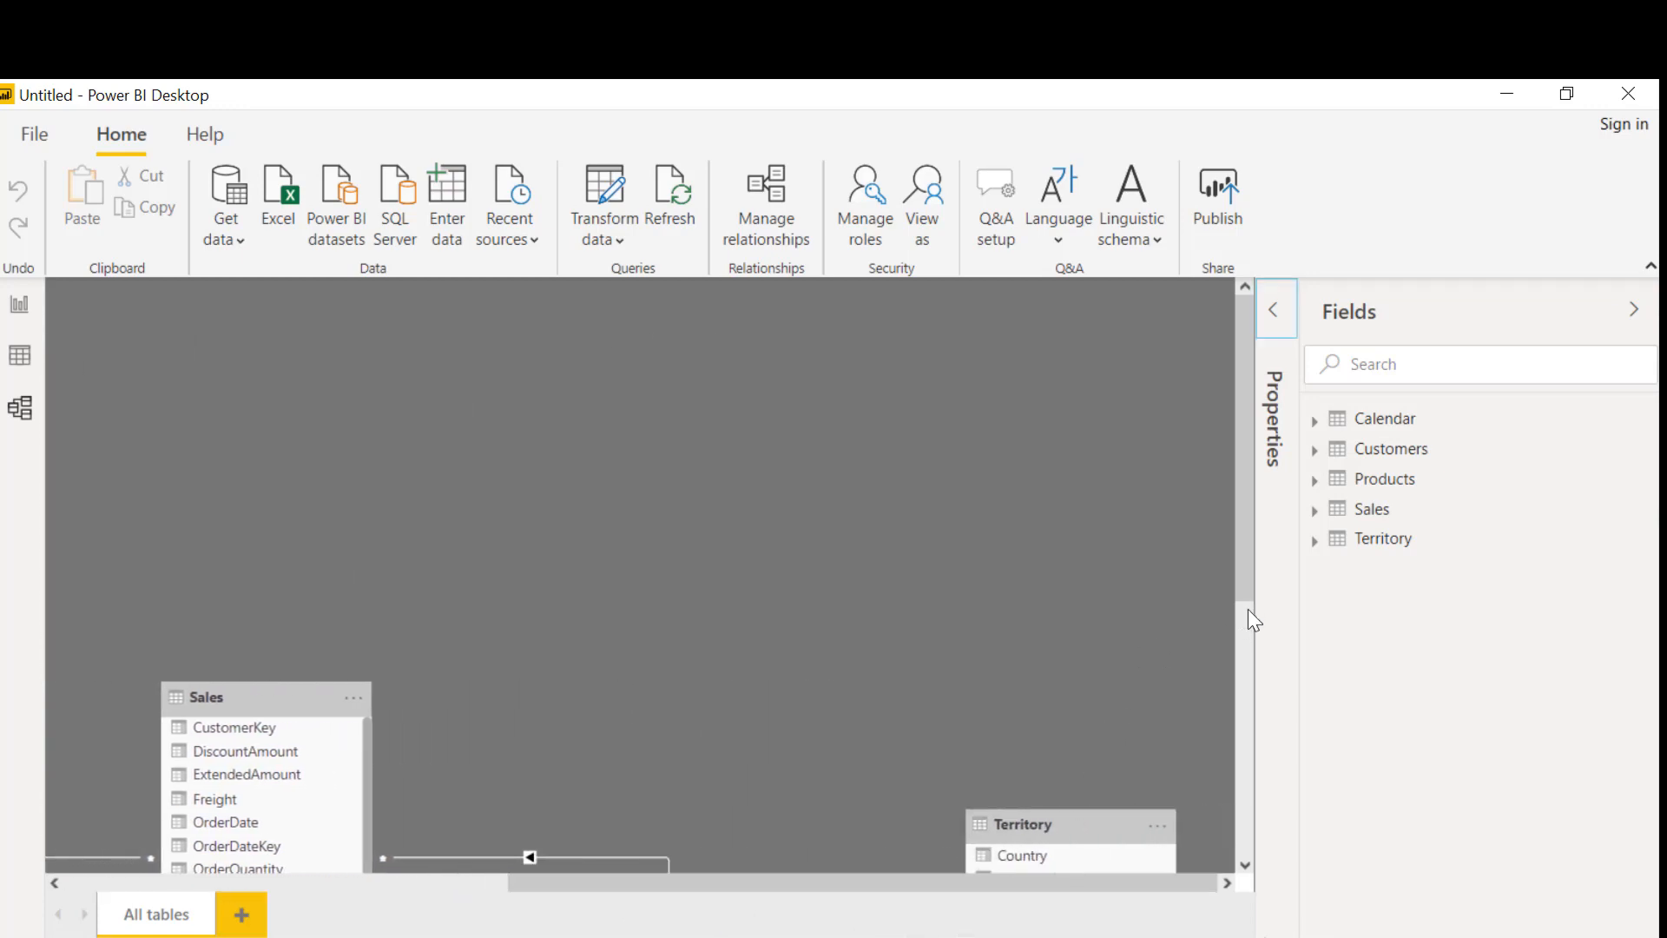
drag(1249, 582, 1230, 784)
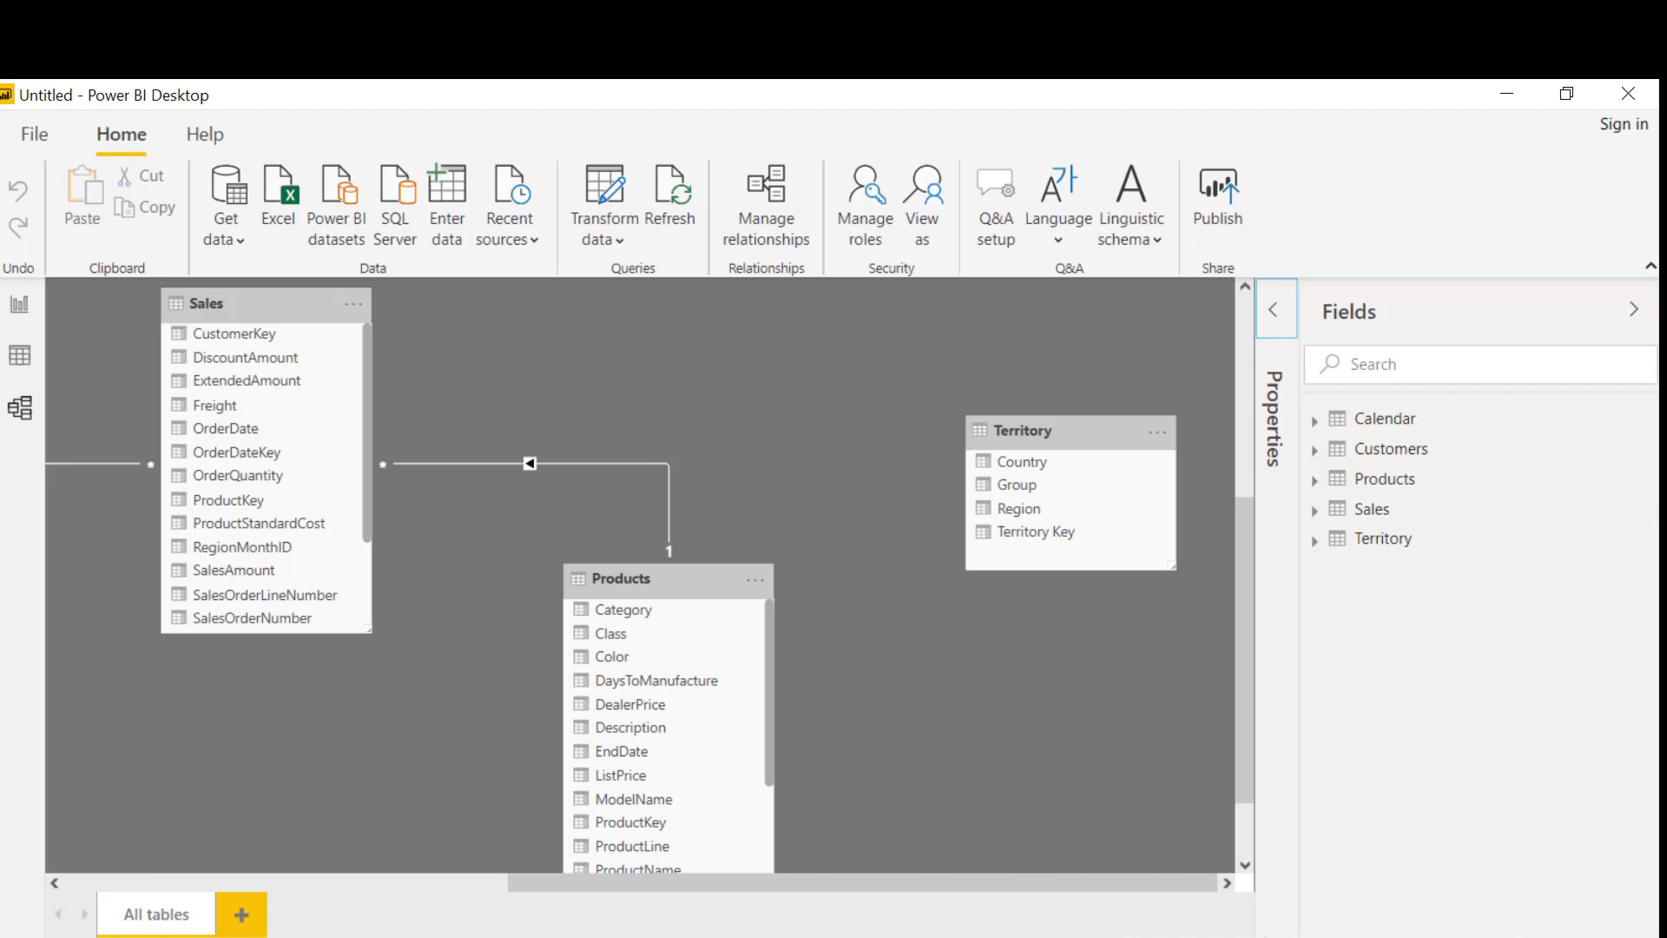
click(1637, 935)
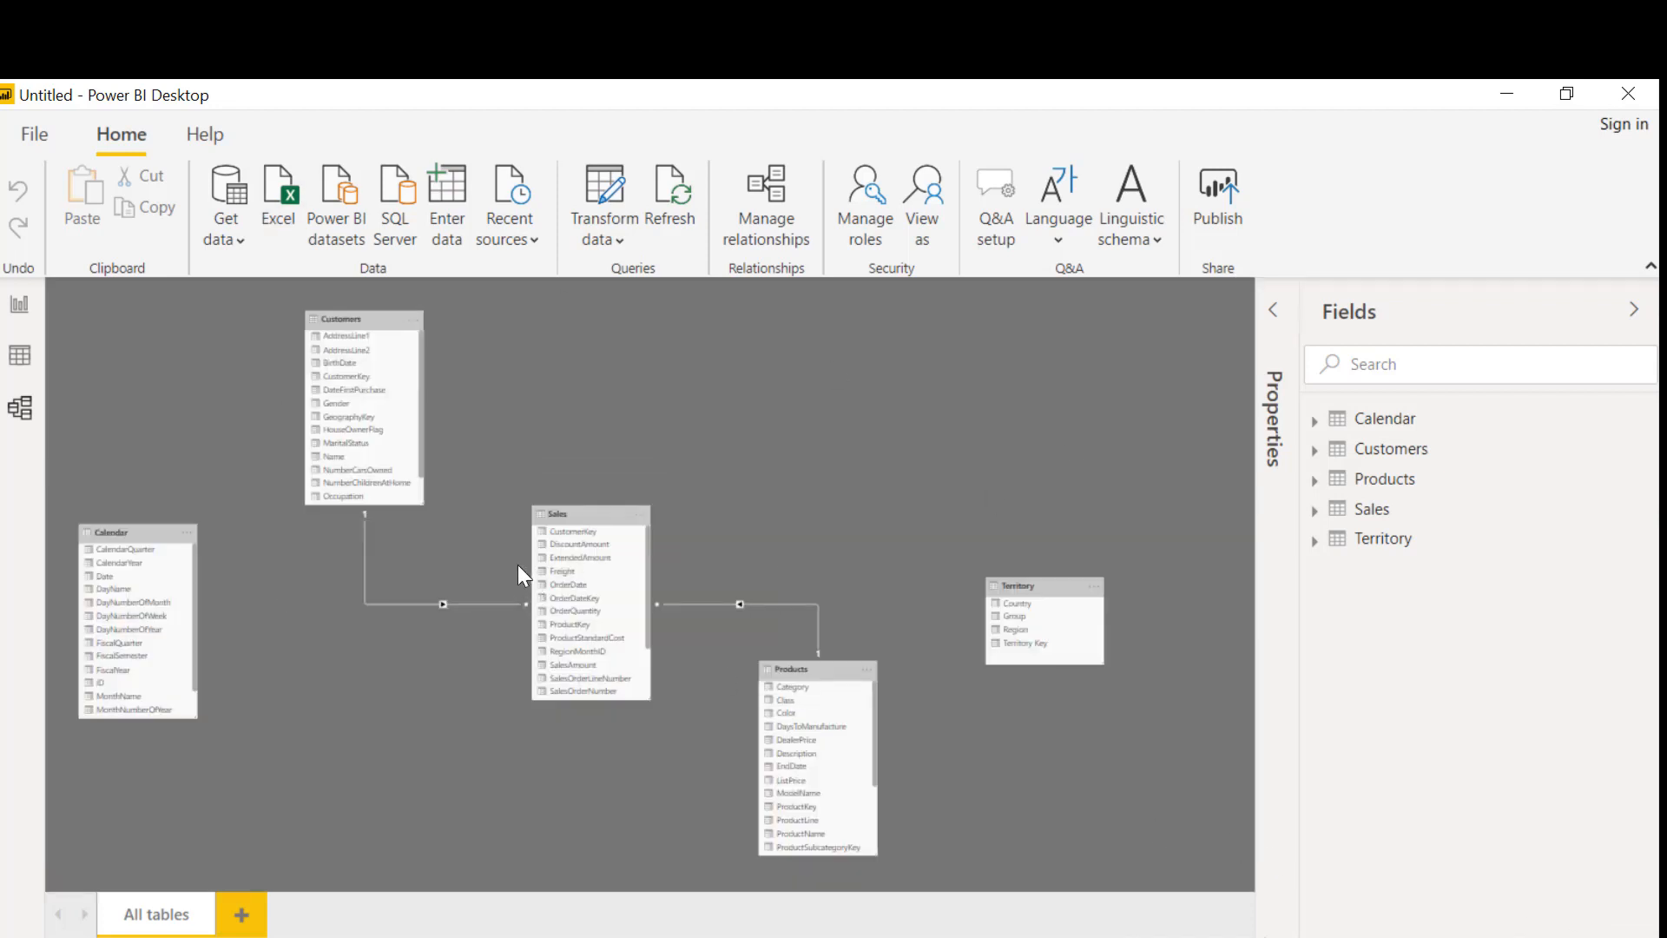
Arrange Calendar, Customers, Products and Territory in one row across the diagram, with Sales below and between Customers and Products.
drag(108, 529, 103, 313)
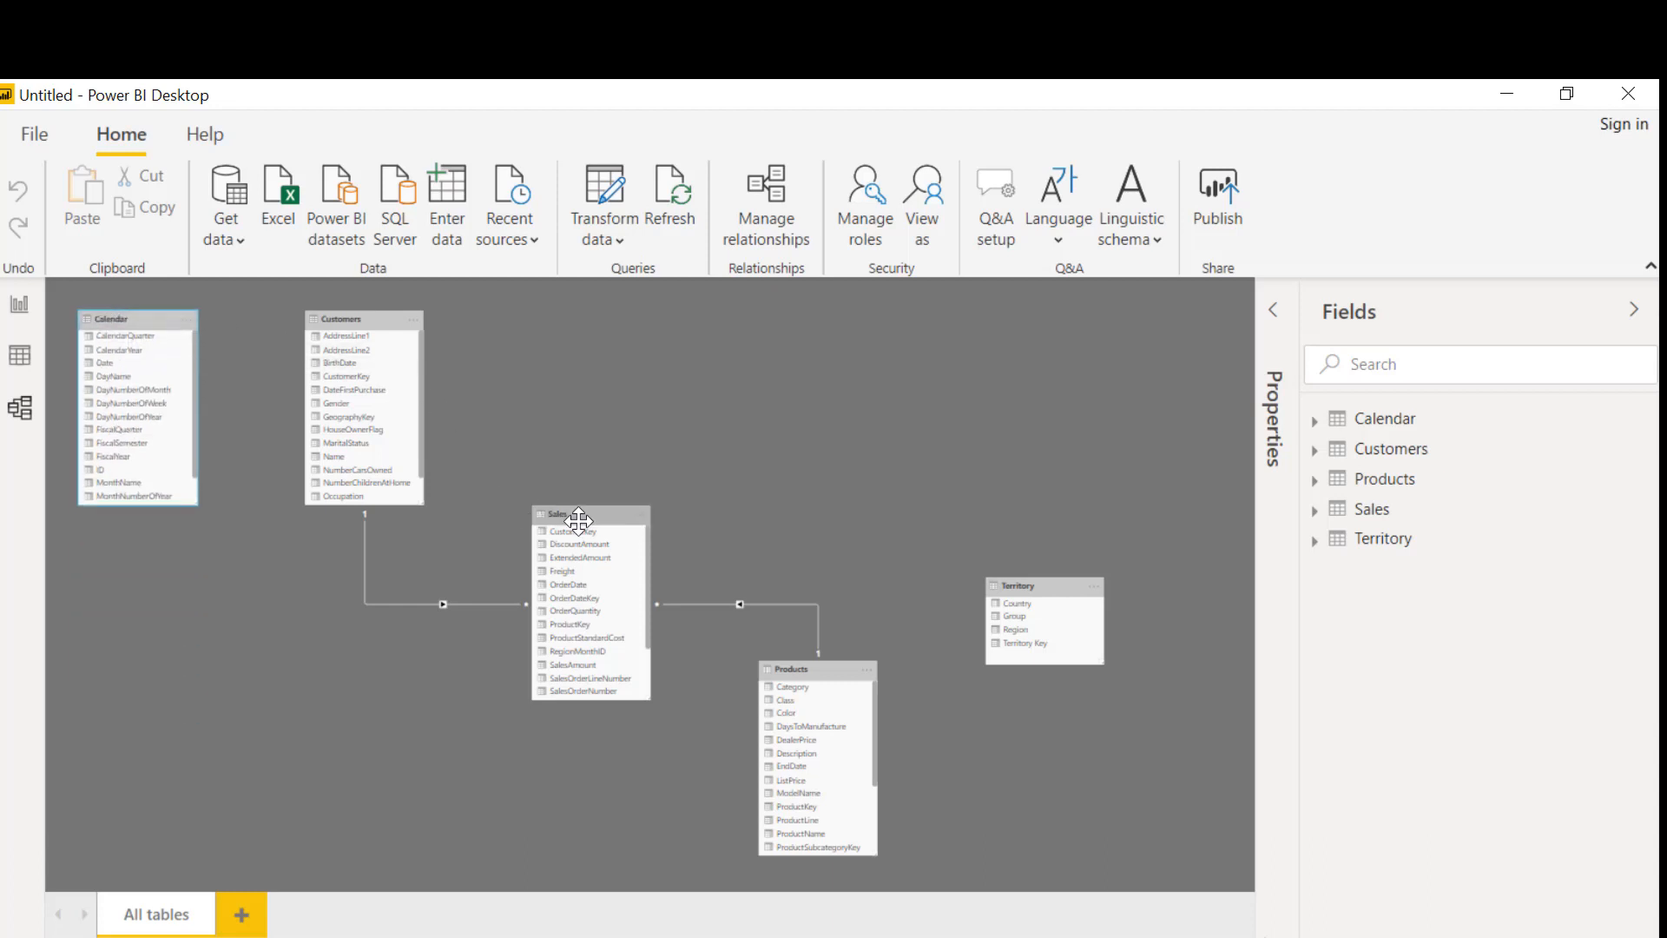
drag(811, 669, 715, 272)
drag(1057, 585, 963, 276)
drag(691, 311, 526, 310)
drag(345, 311, 306, 313)
drag(973, 319, 797, 318)
drag(551, 520, 400, 531)
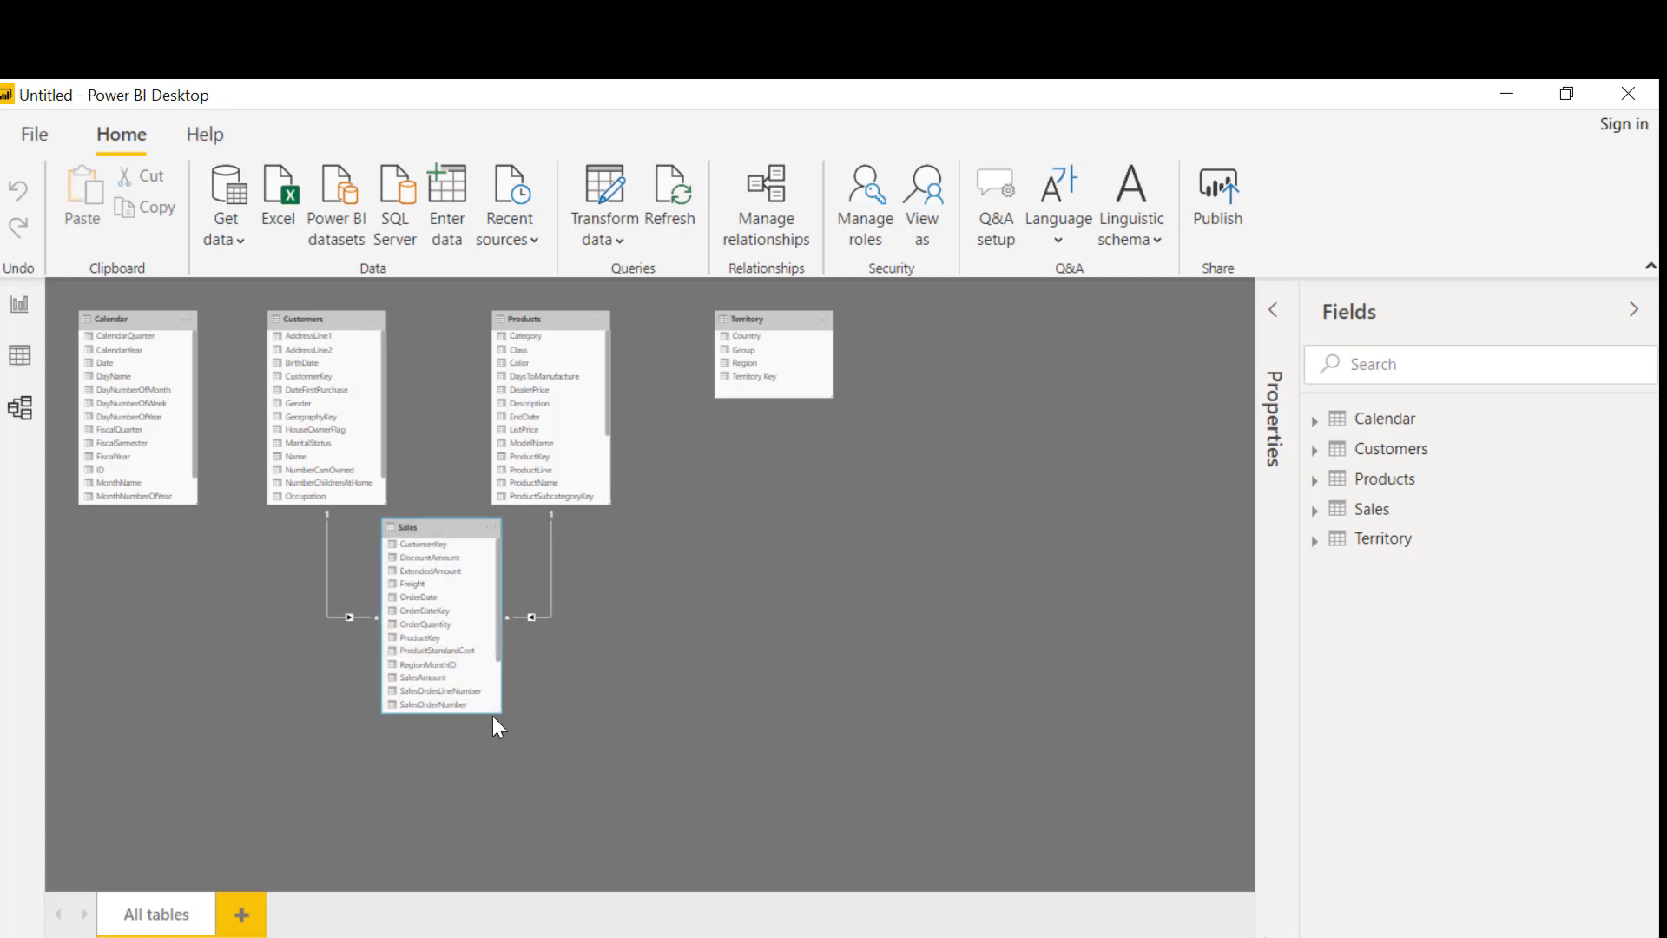
Enlarge the Sales, Products and Customers tables in the diagram to show all their fields, shifting Sales lower to make room.
drag(501, 713, 505, 801)
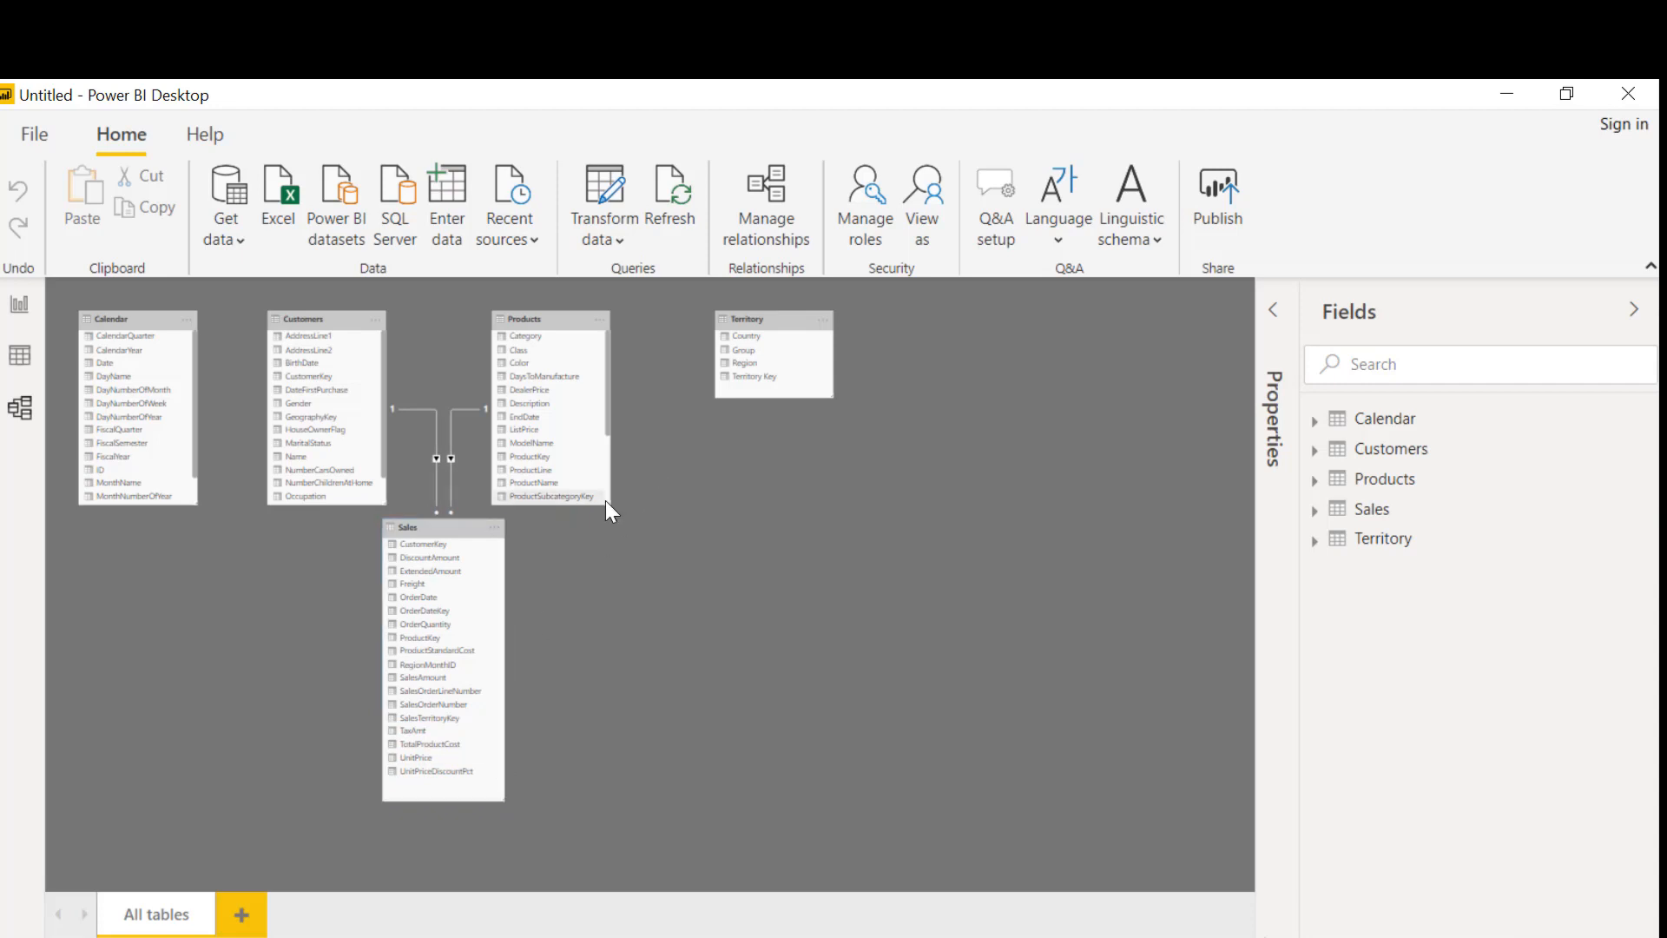
drag(610, 504, 627, 627)
drag(420, 530, 383, 561)
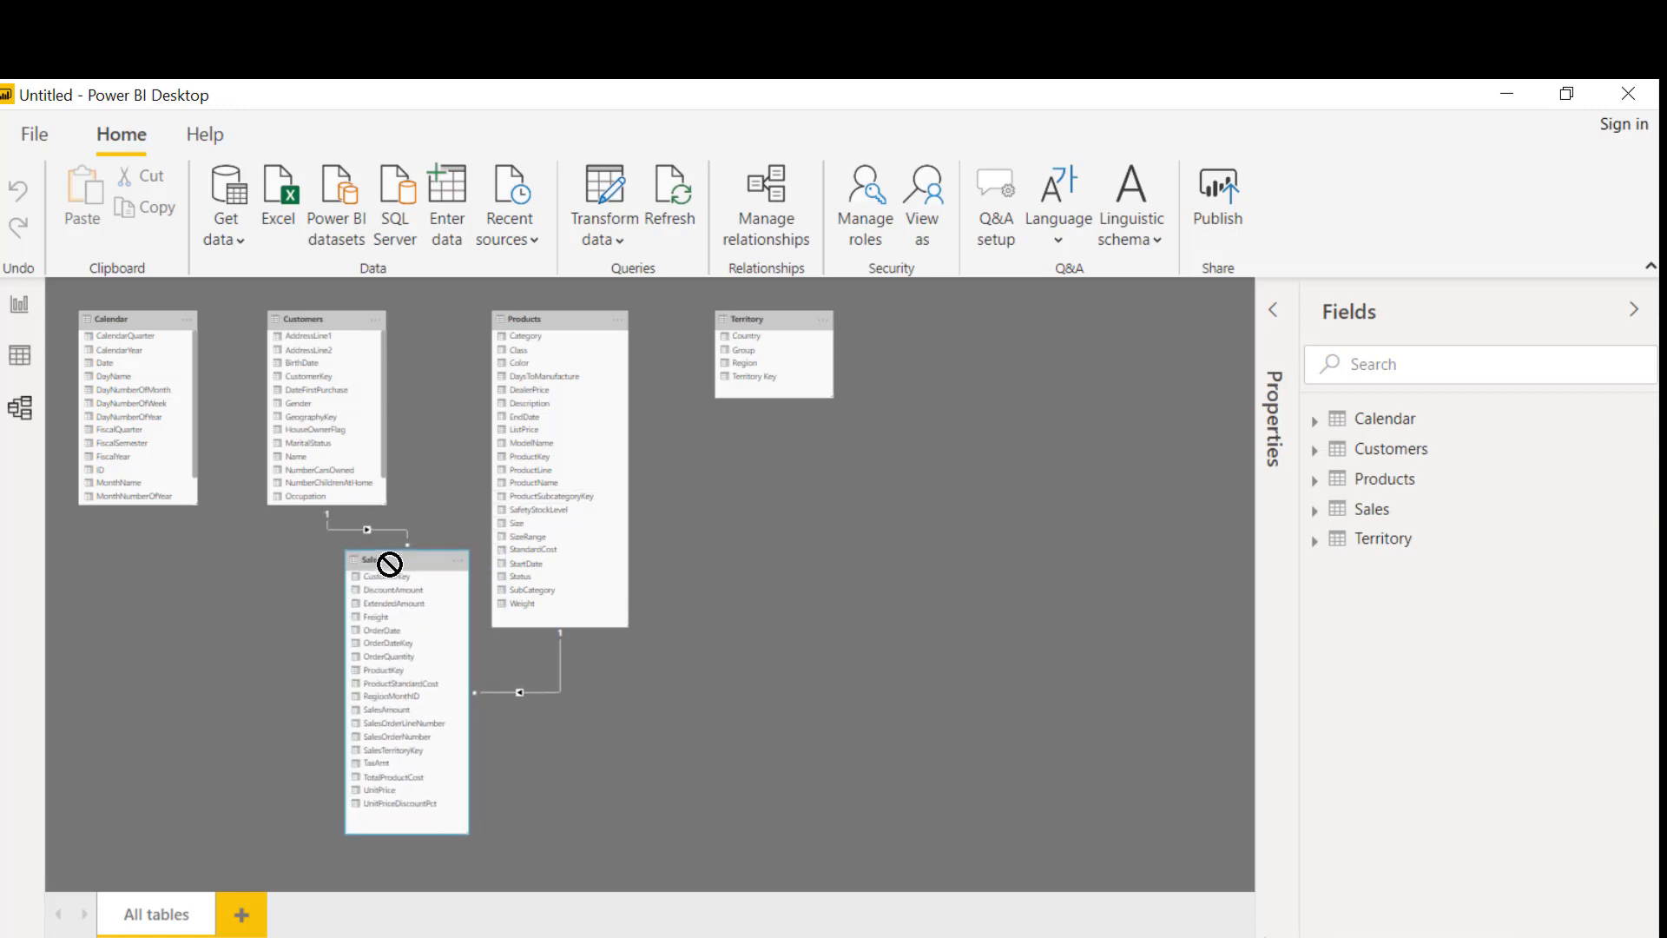
click(385, 504)
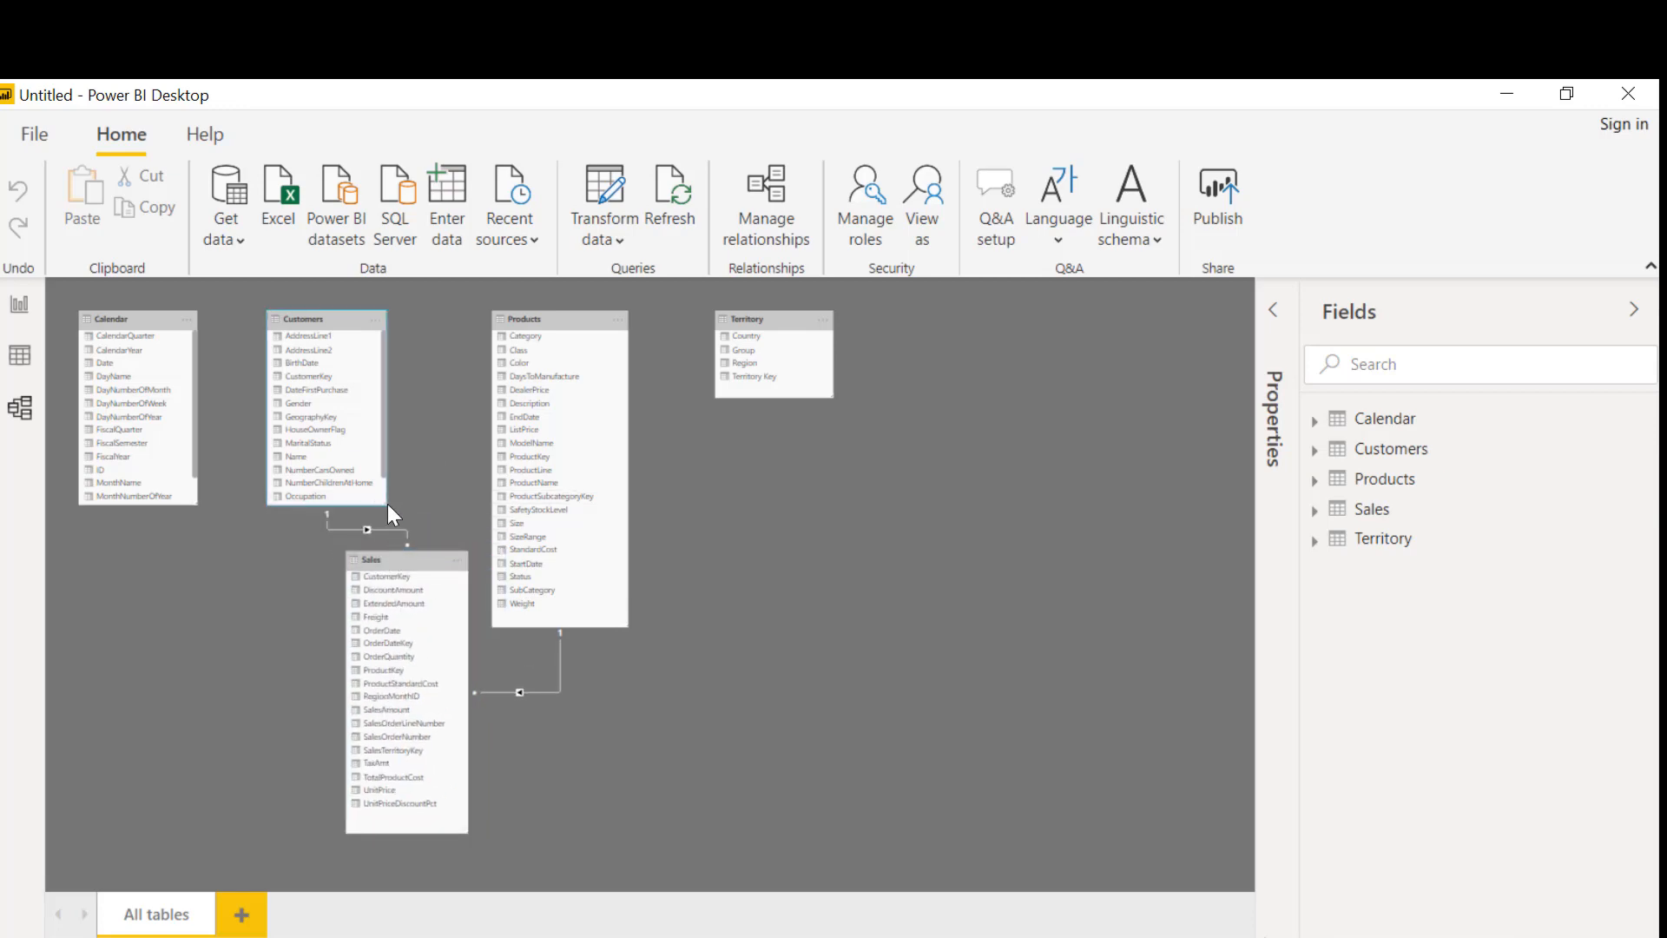
drag(384, 503, 450, 587)
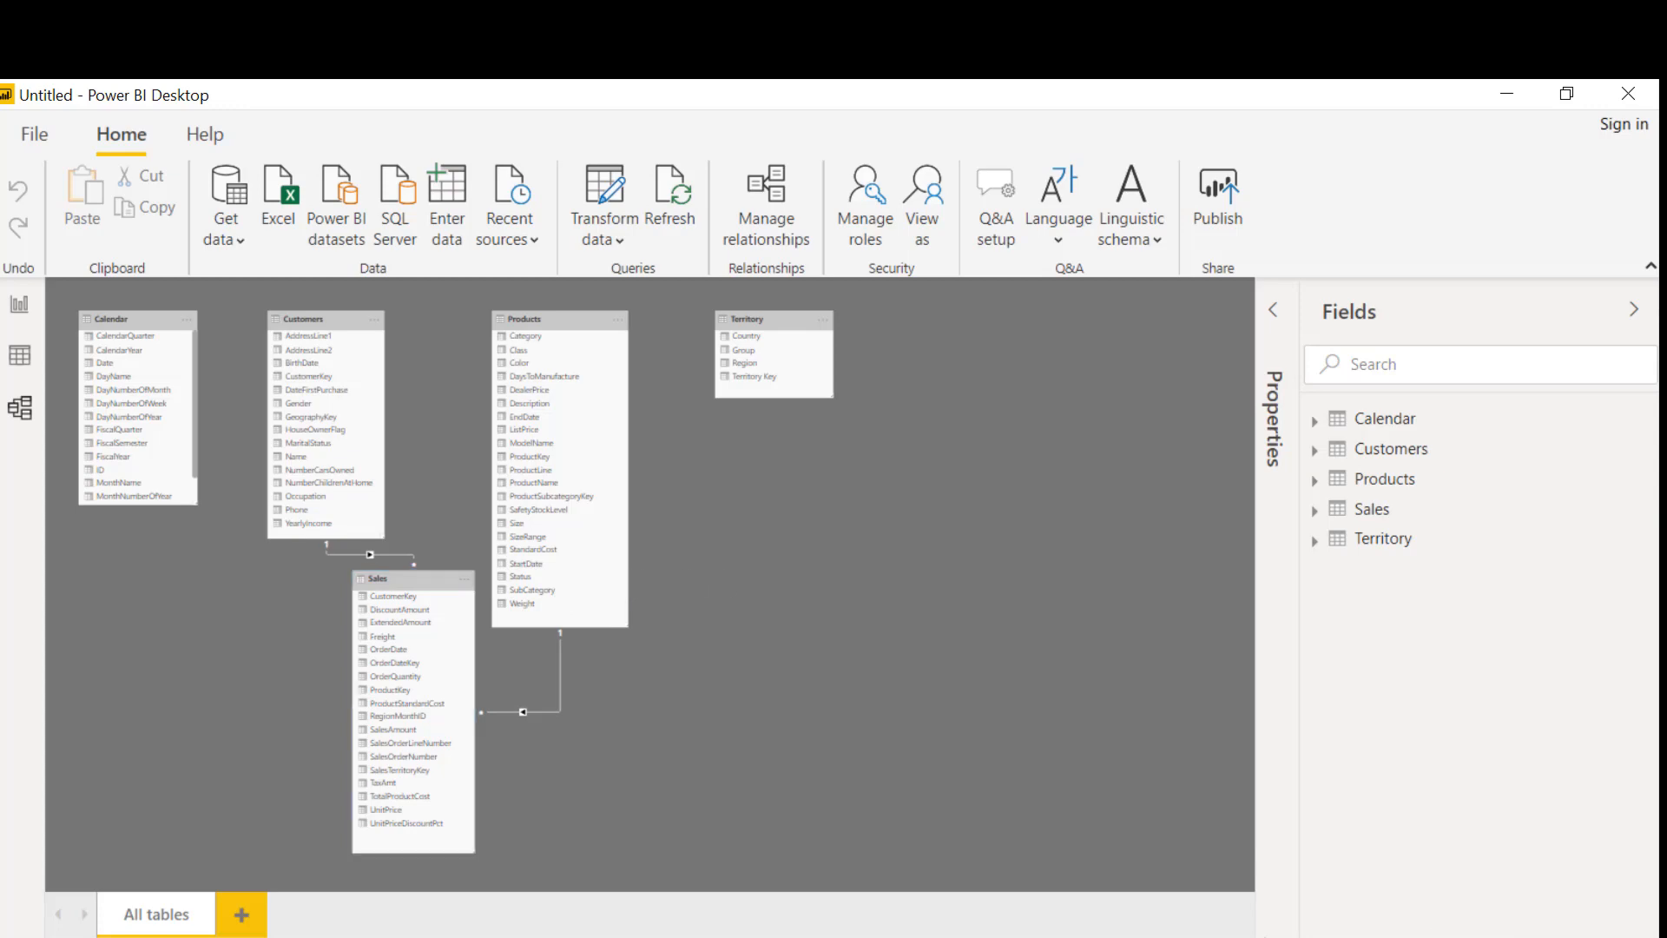
Place Sales between Customers and Products and Territory below Calendar, and fit the diagram to the screen.
click(883, 676)
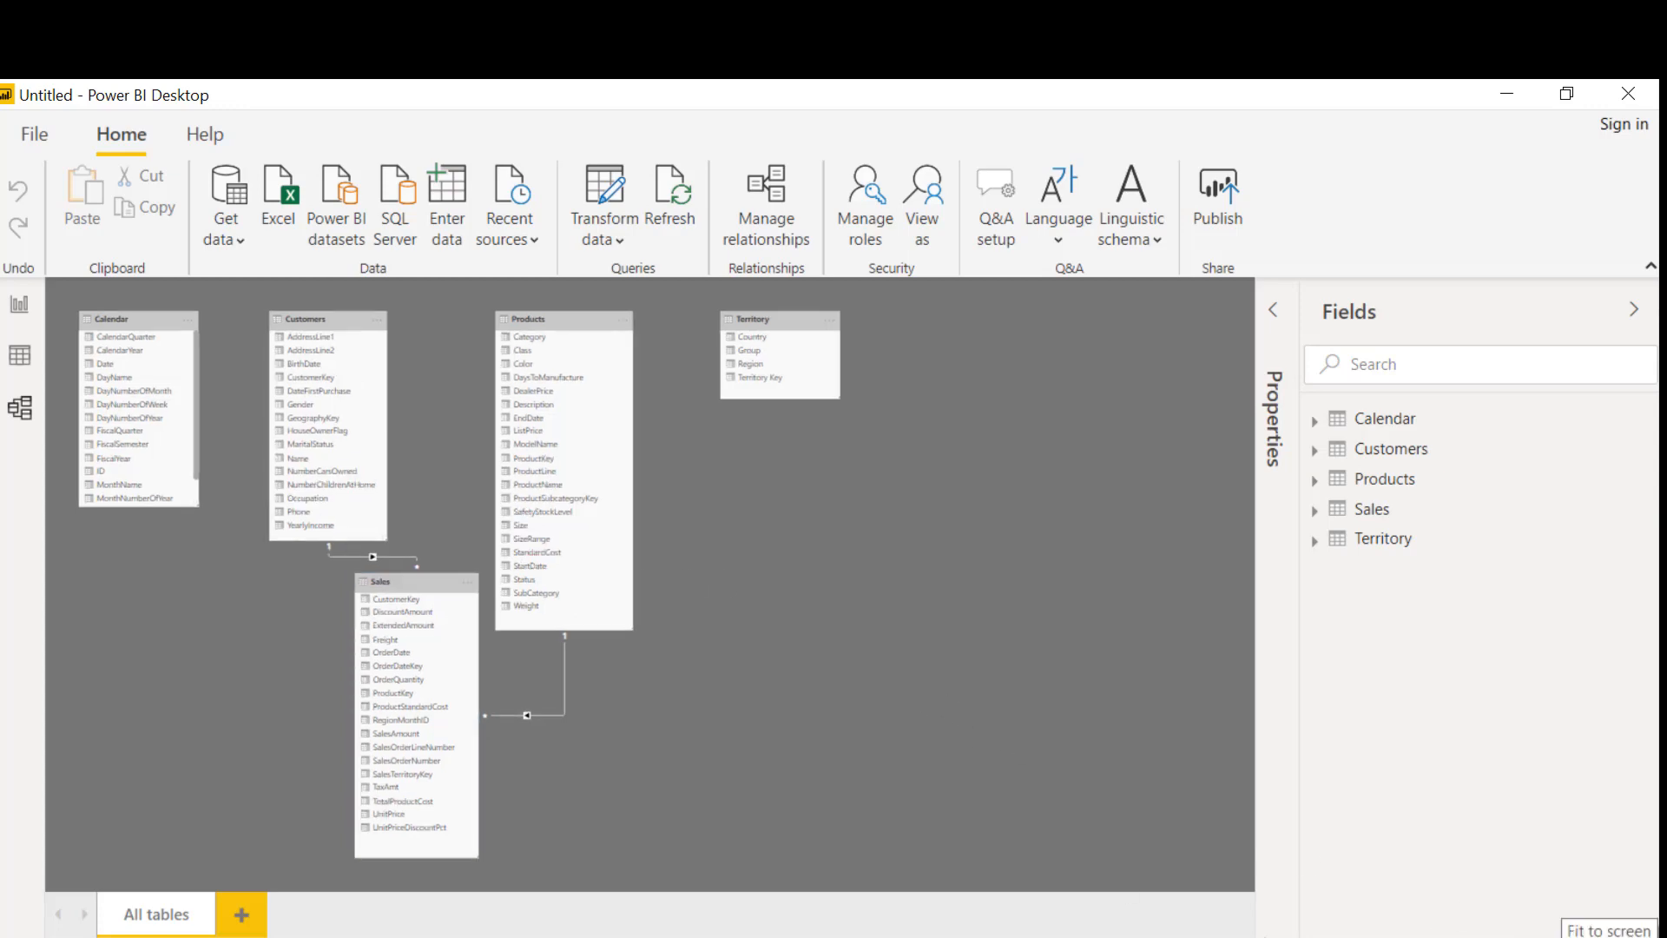
drag(579, 322, 653, 326)
drag(845, 338, 982, 352)
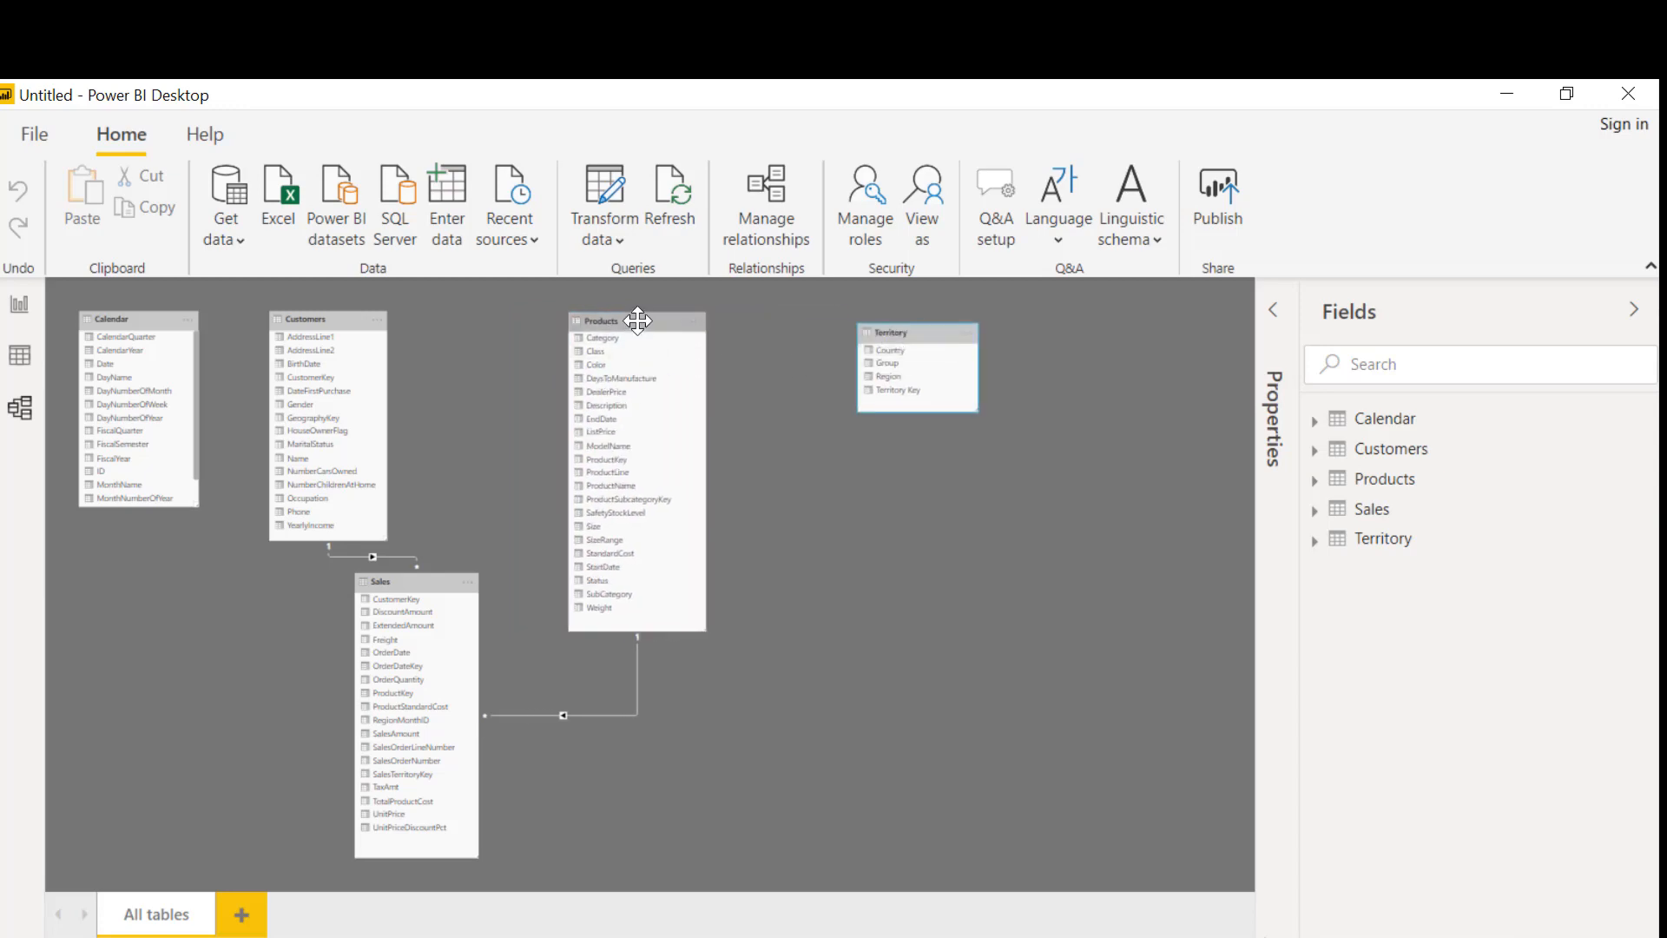
drag(636, 318, 740, 324)
drag(407, 575, 530, 362)
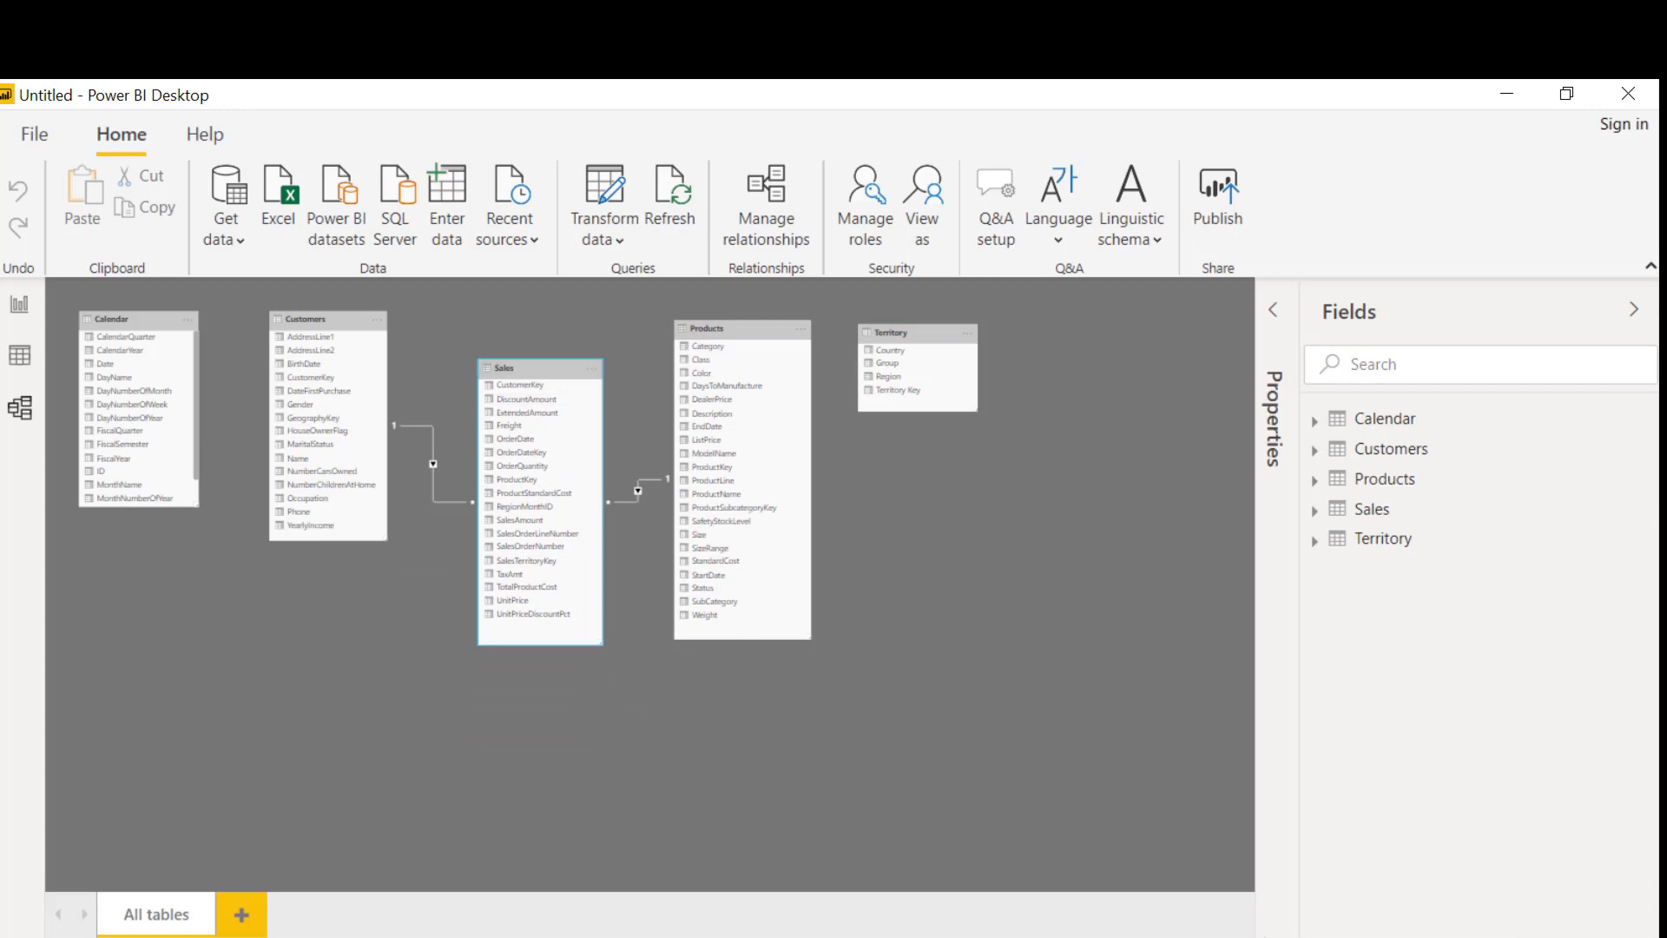
click(1639, 937)
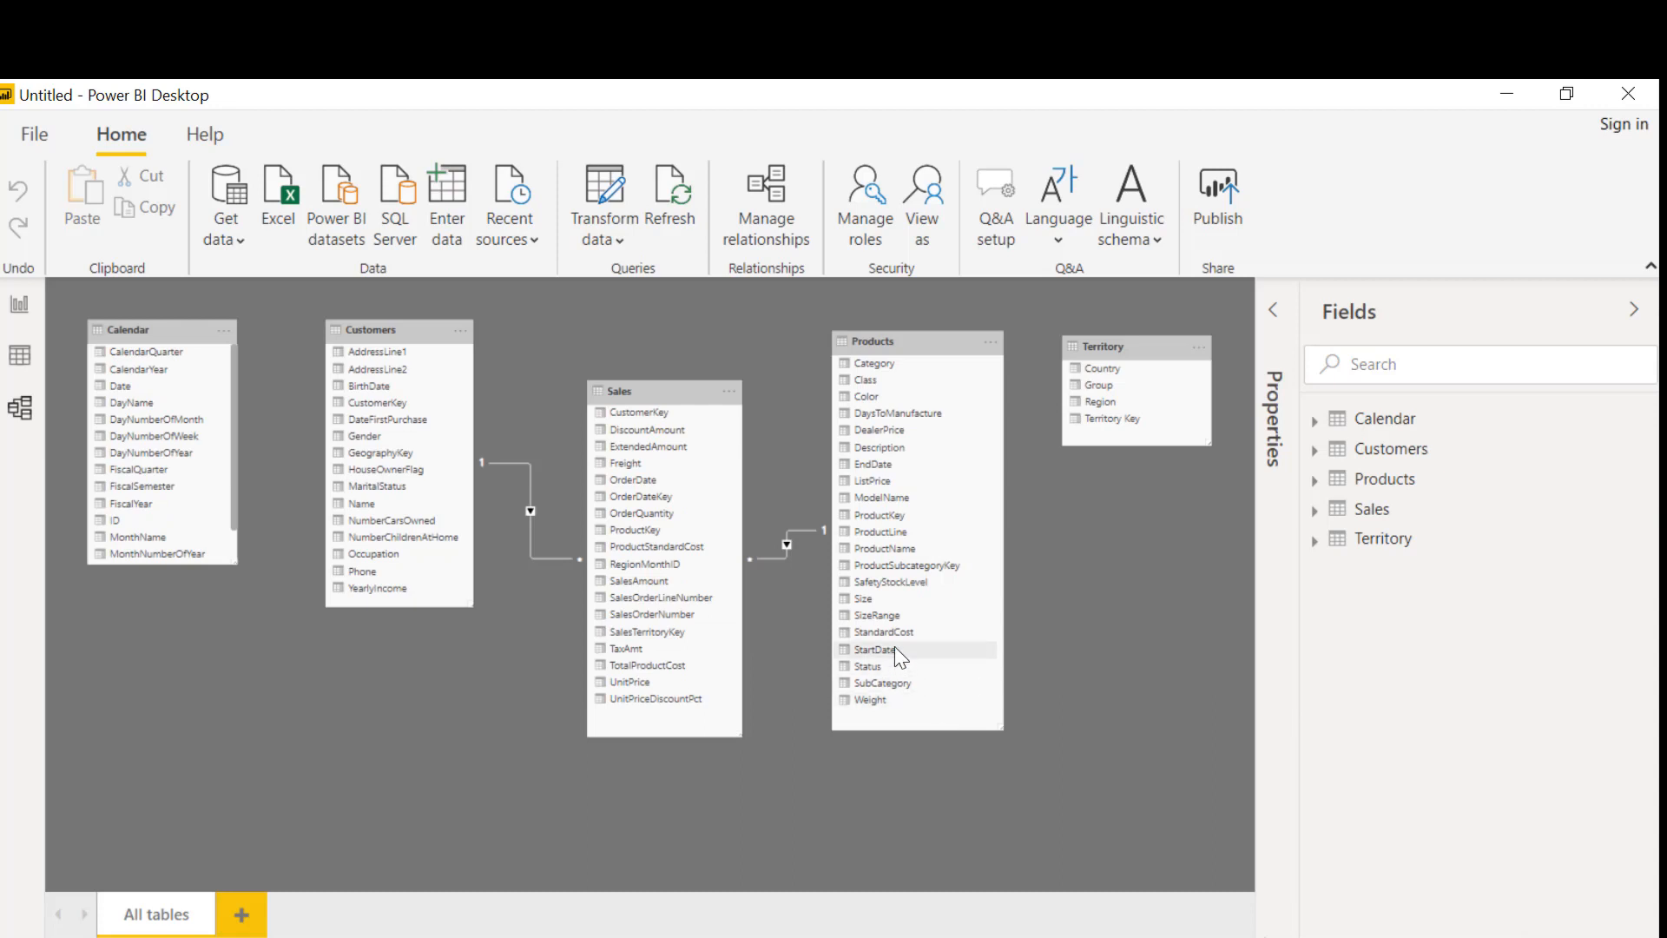
drag(1107, 352, 164, 653)
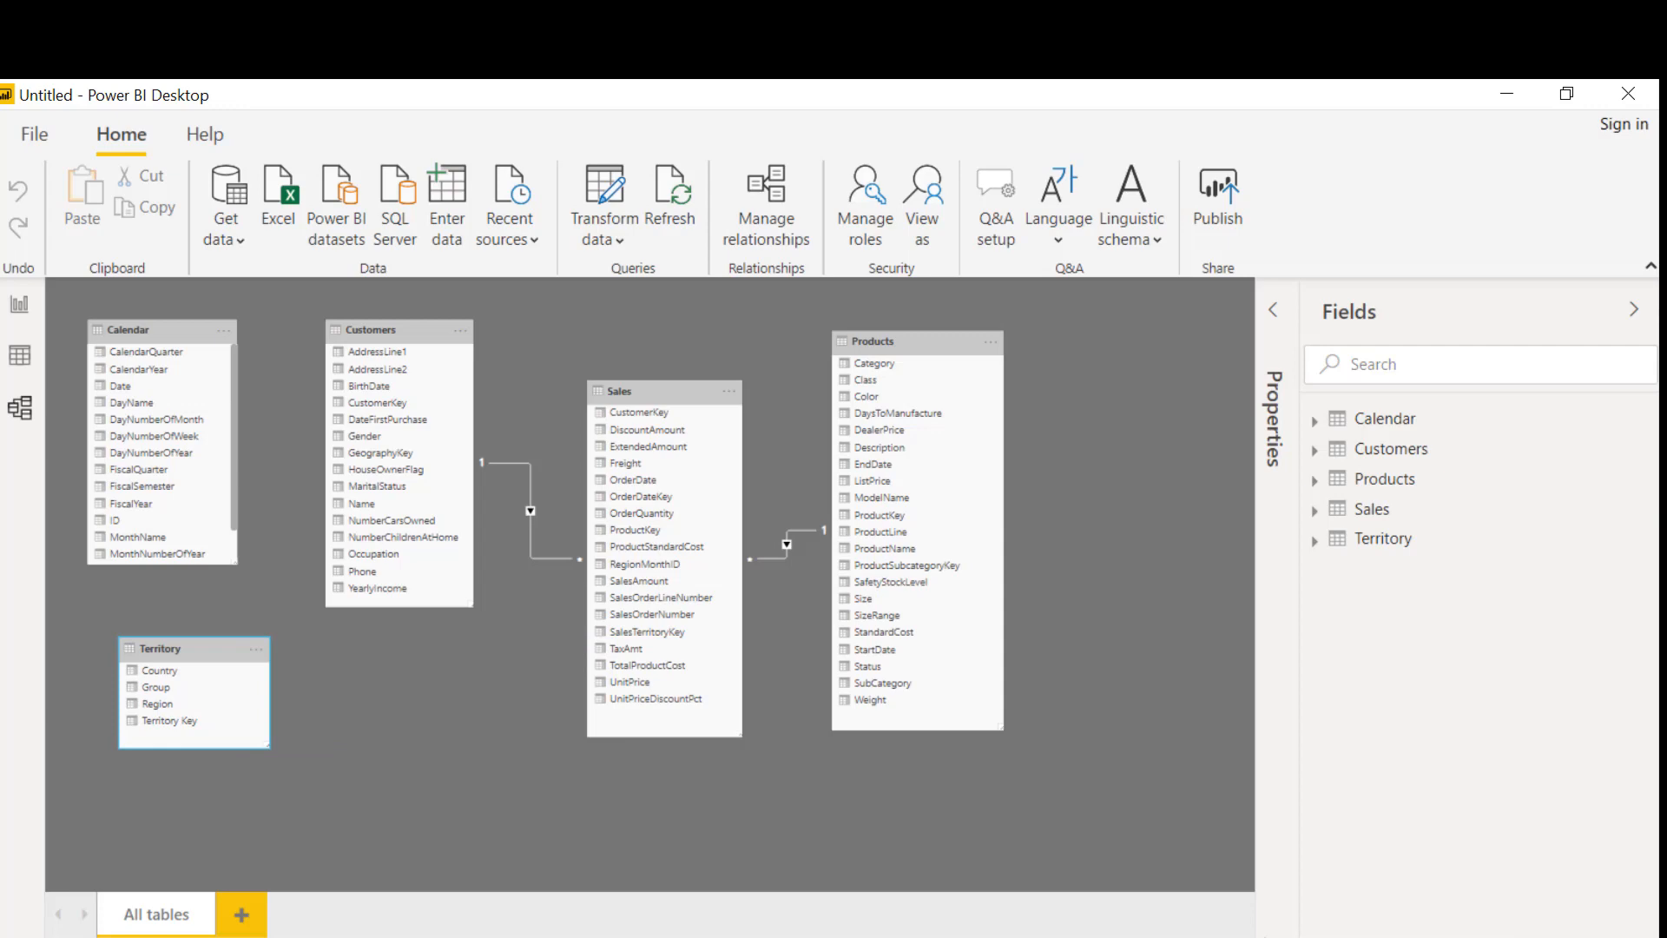
click(1640, 936)
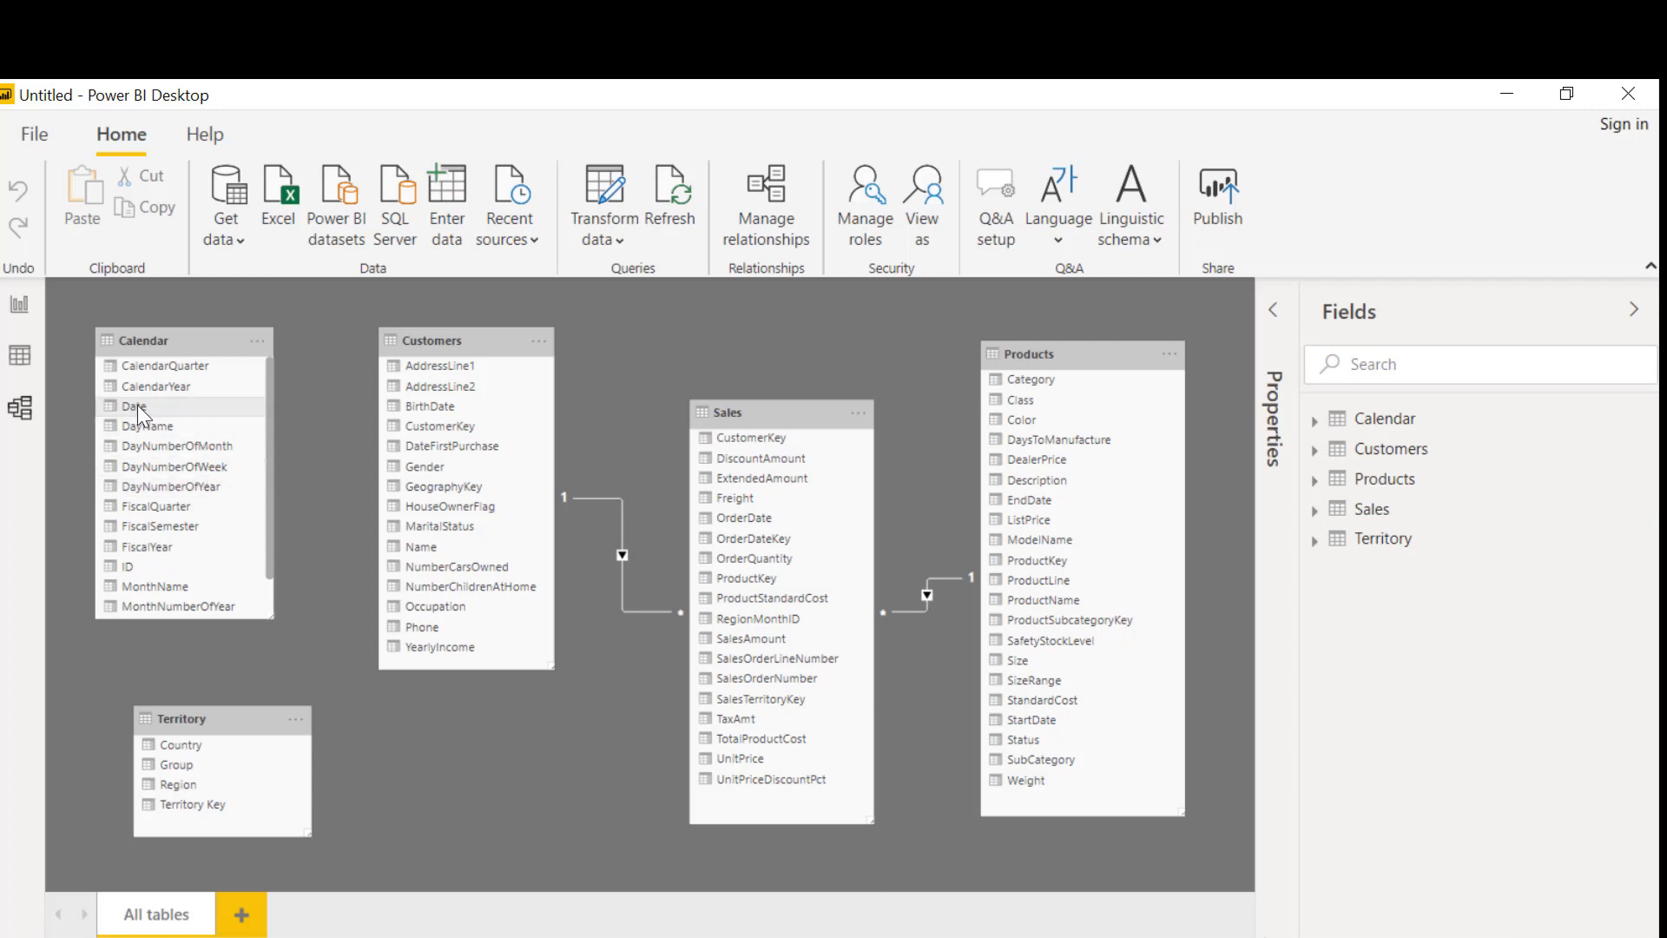
Create relationships from Calendar's Date to Sales' OrderDate and from Sales' SalesTerritoryKey to Territory's Territory Key.
drag(138, 405, 754, 514)
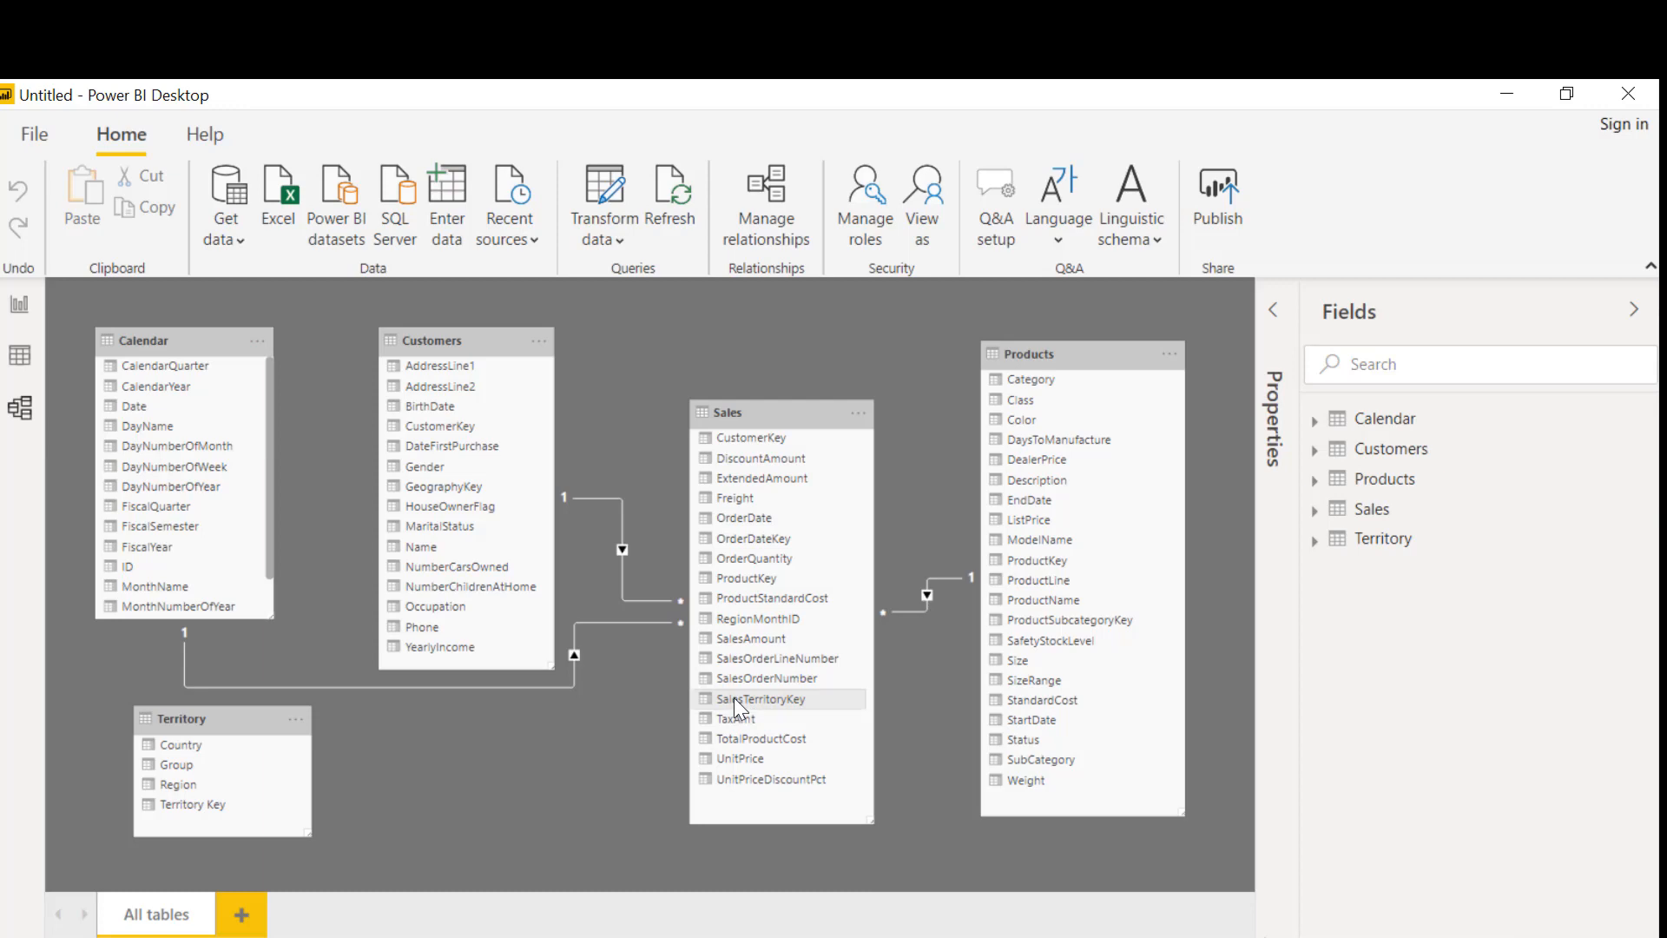
drag(734, 700, 153, 799)
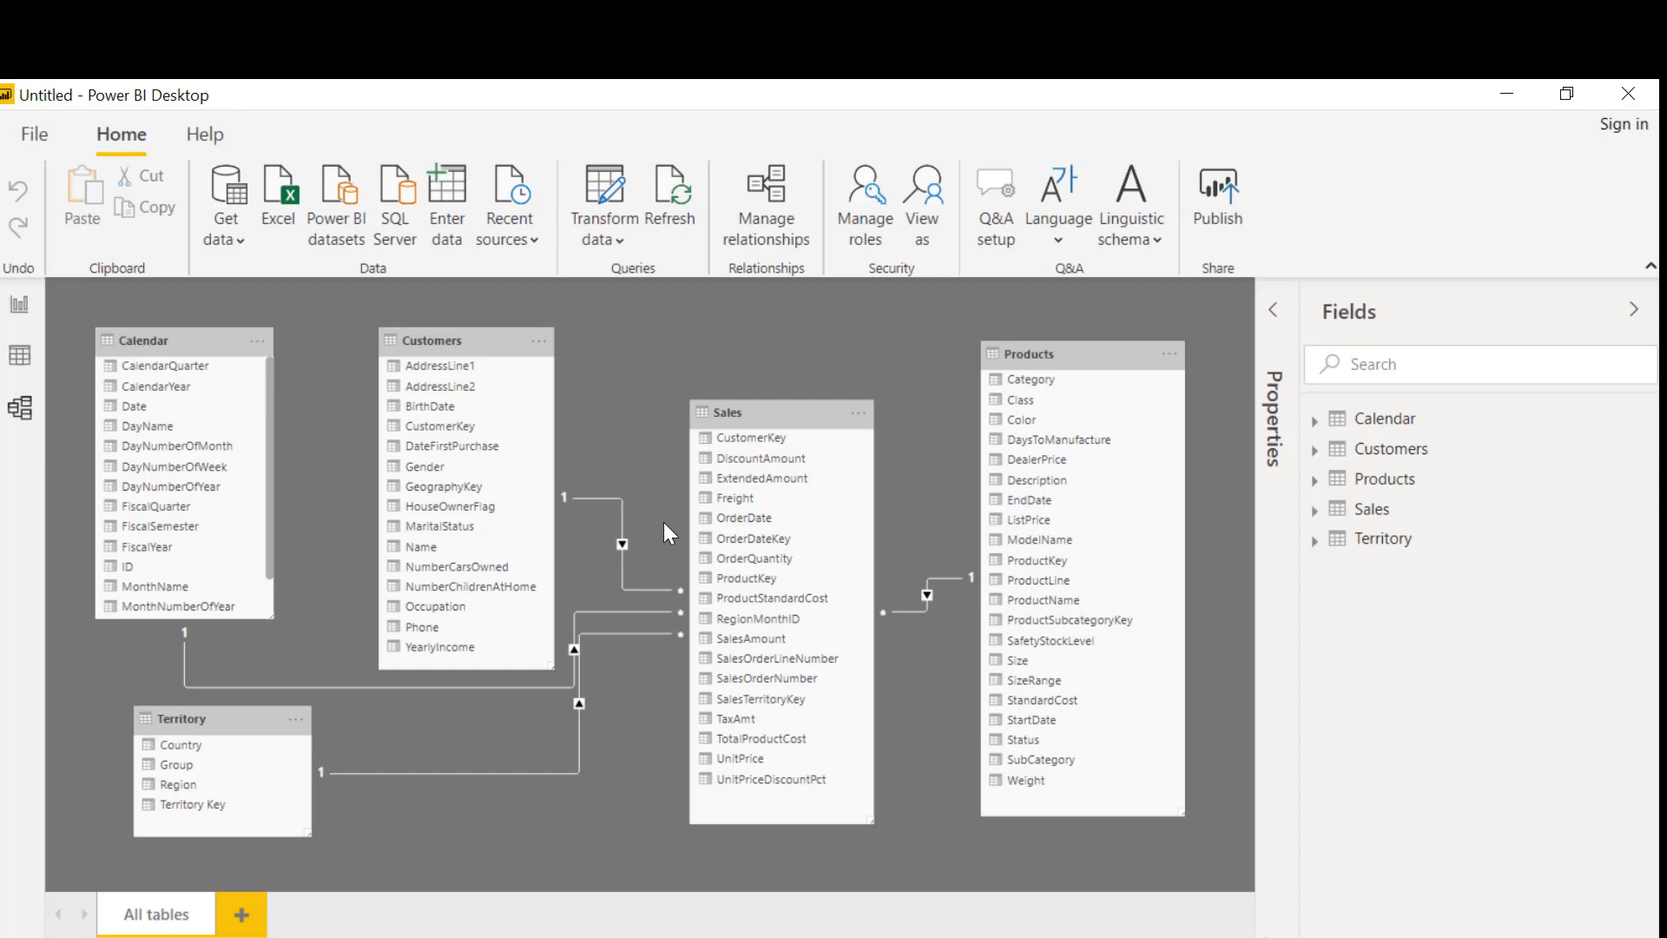
Add an enlarged stacked column chart to the report's Page 1 with OrderQuantity from the Sales table as its value.
click(22, 308)
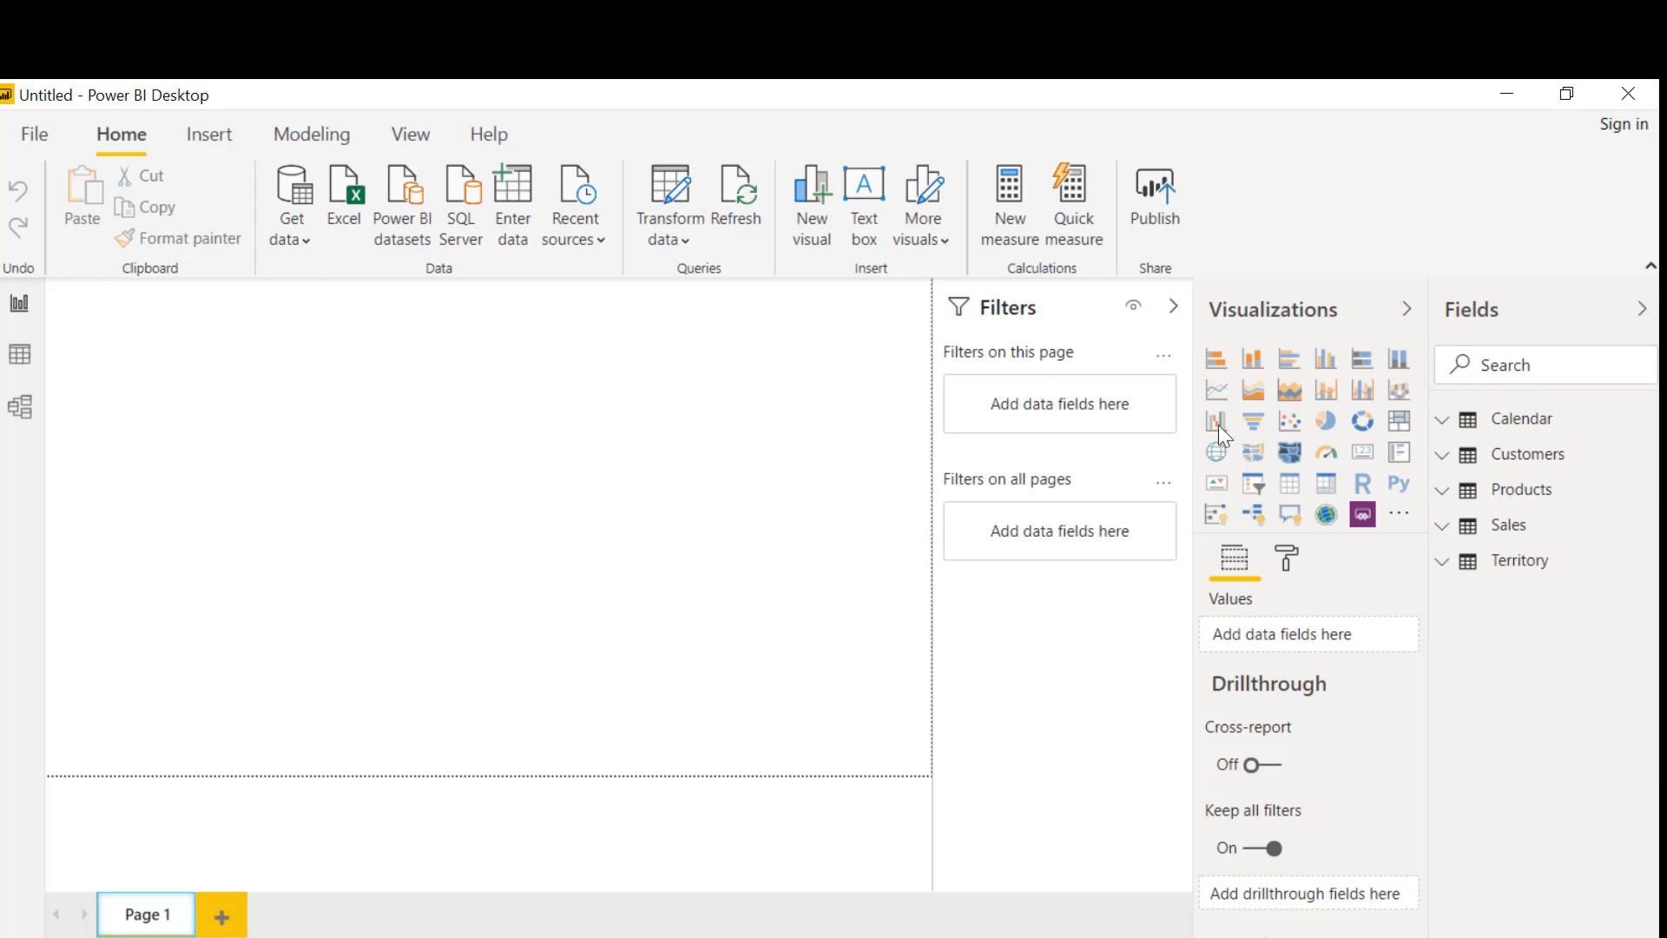
click(1257, 365)
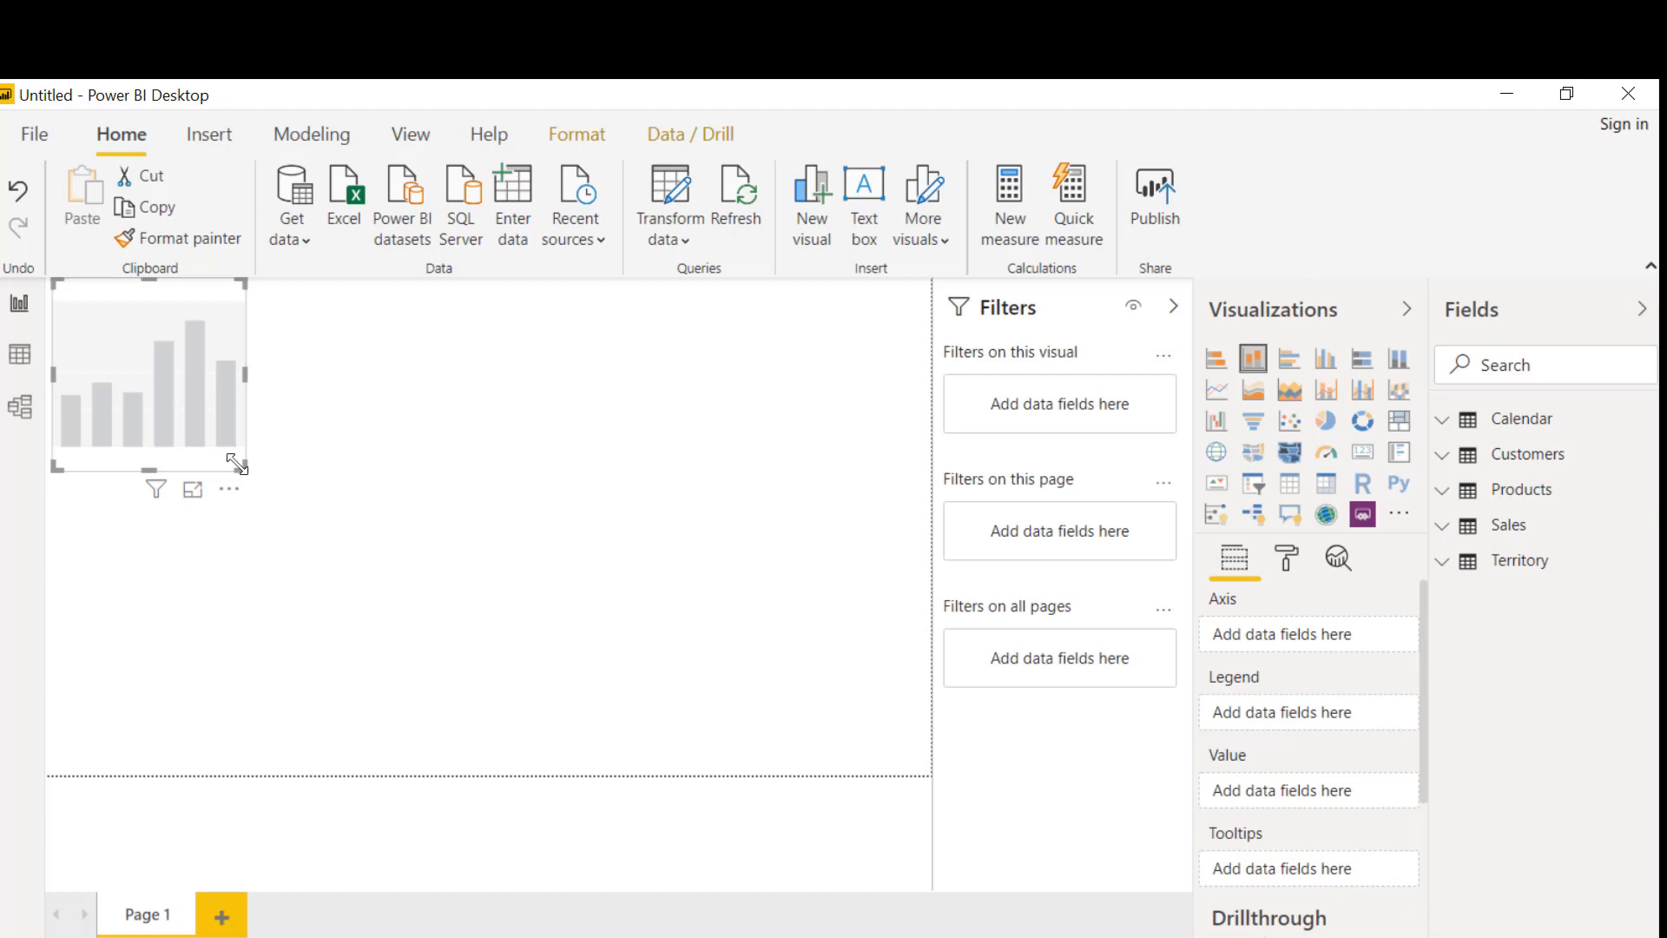
drag(244, 467, 499, 720)
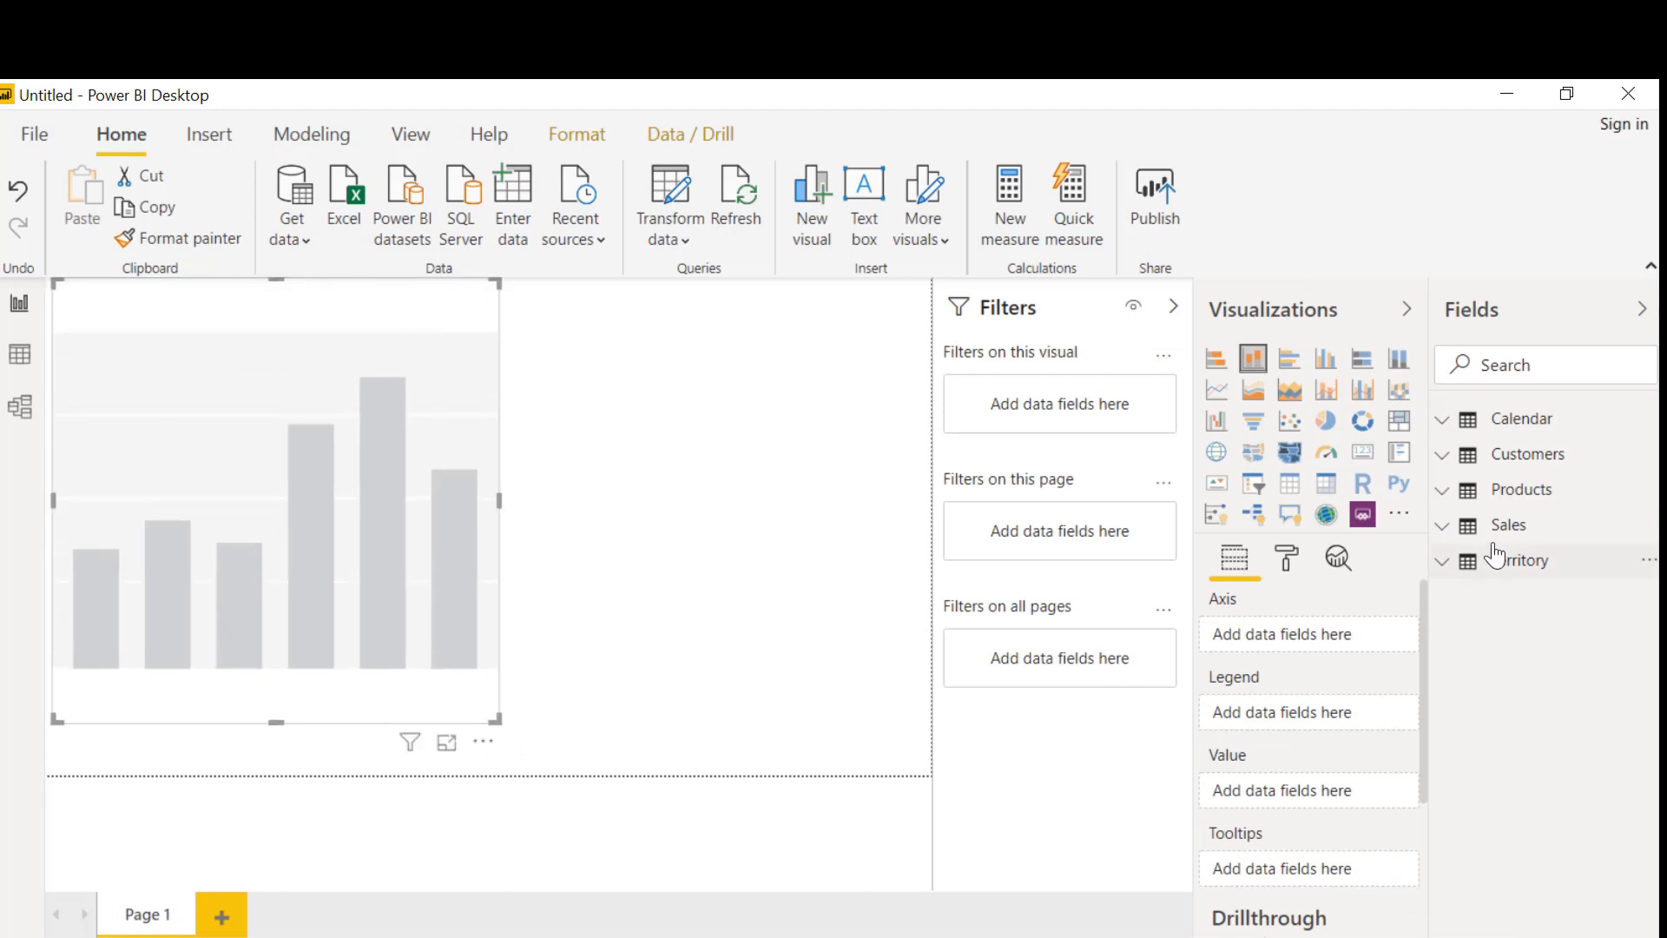
click(1448, 531)
scroll(1482, 697, down, 5)
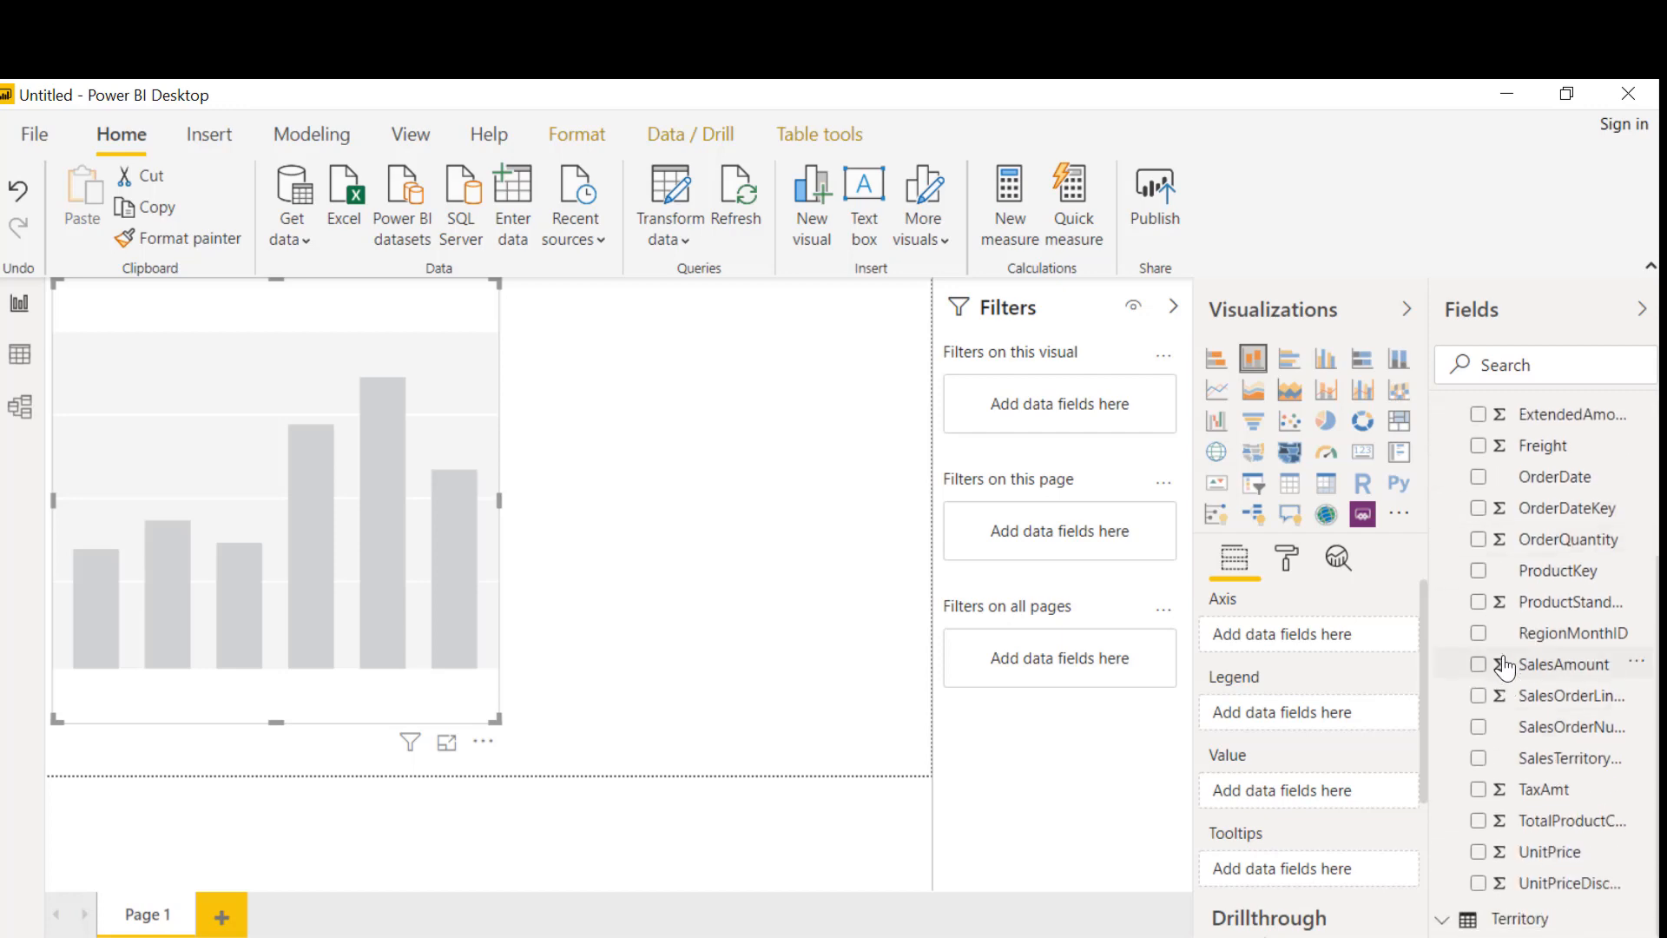
click(1482, 540)
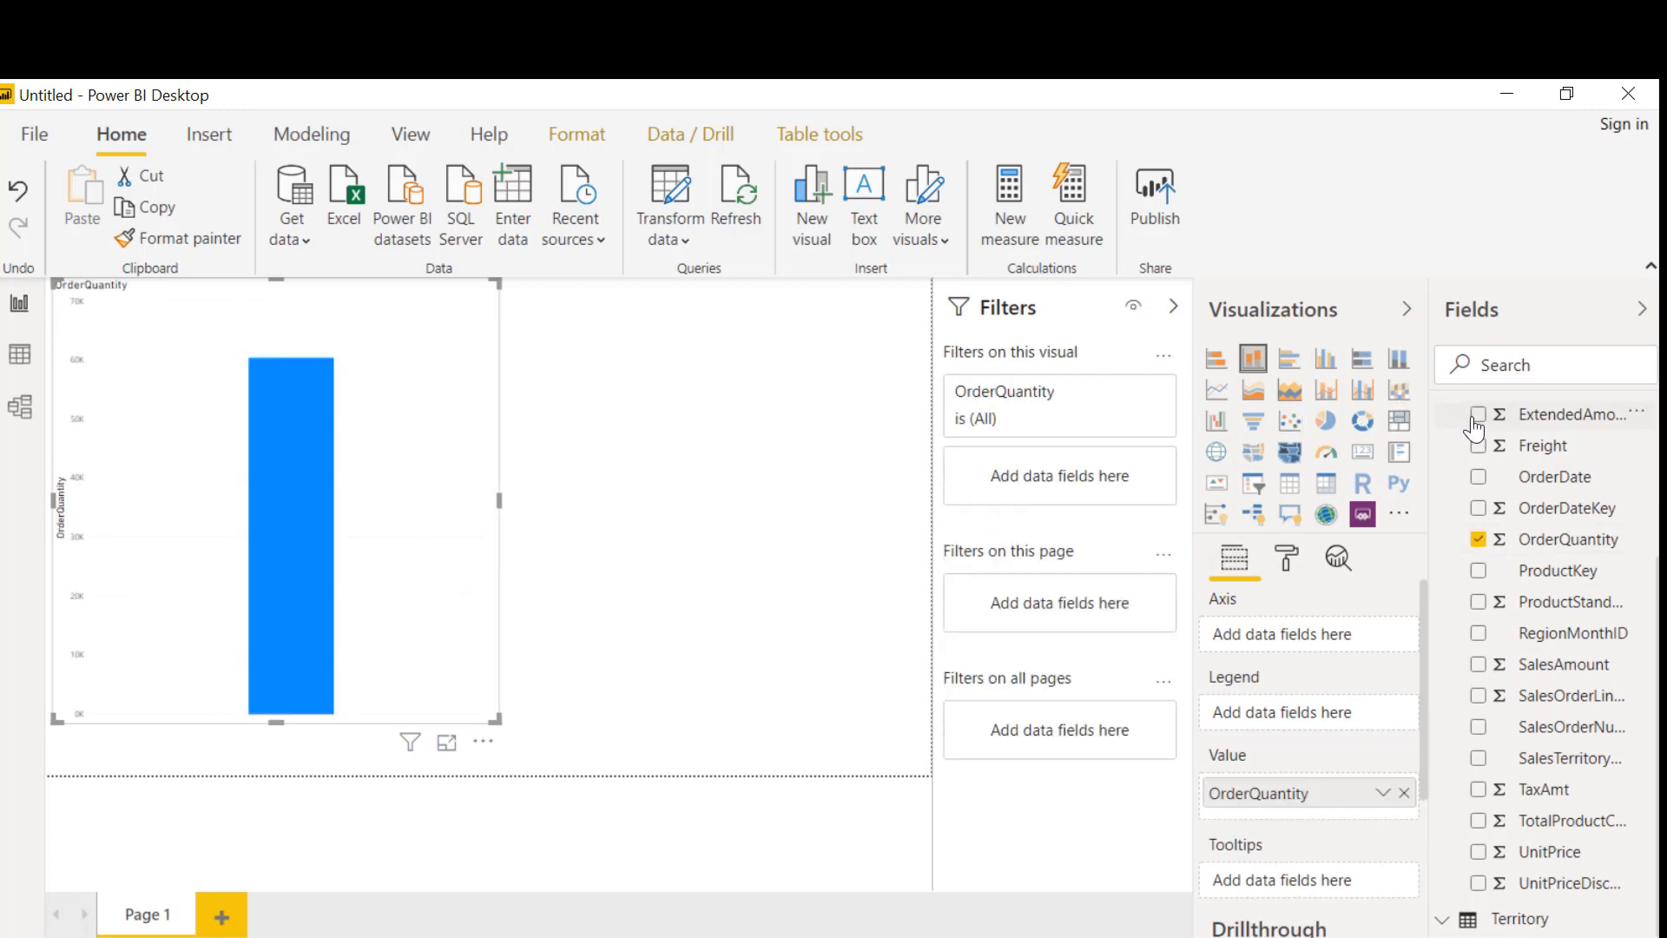
Add FiscalYear from the Calendar table to the column chart and move it from the values to the axis.
scroll(1471, 521, up, 3)
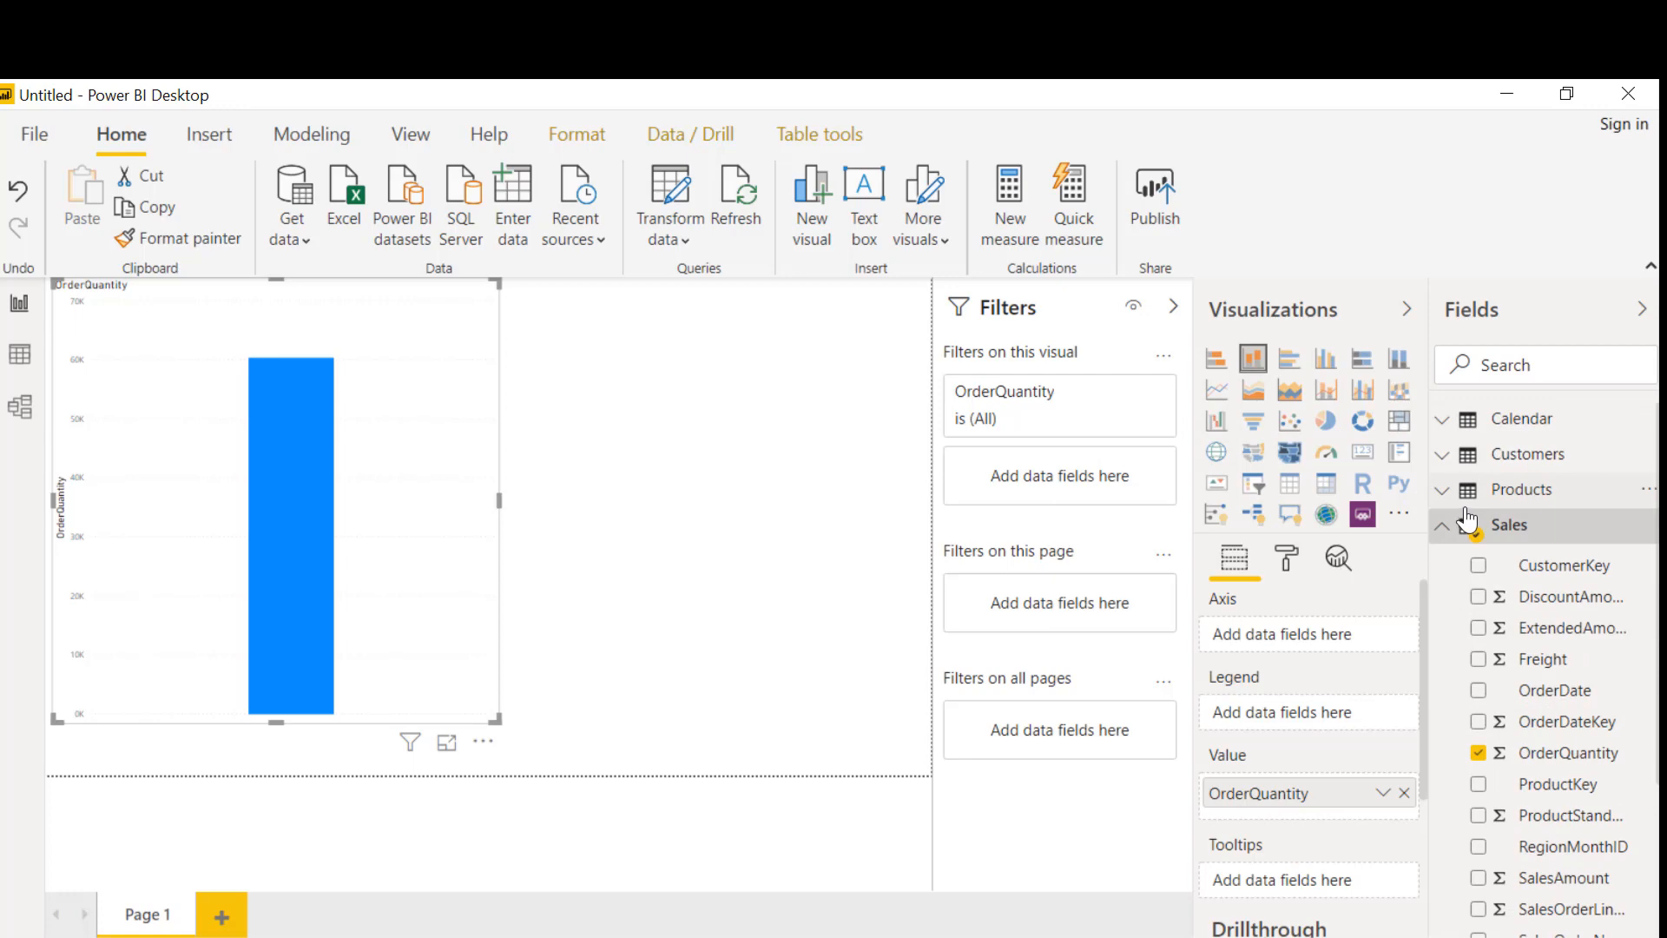
click(1442, 422)
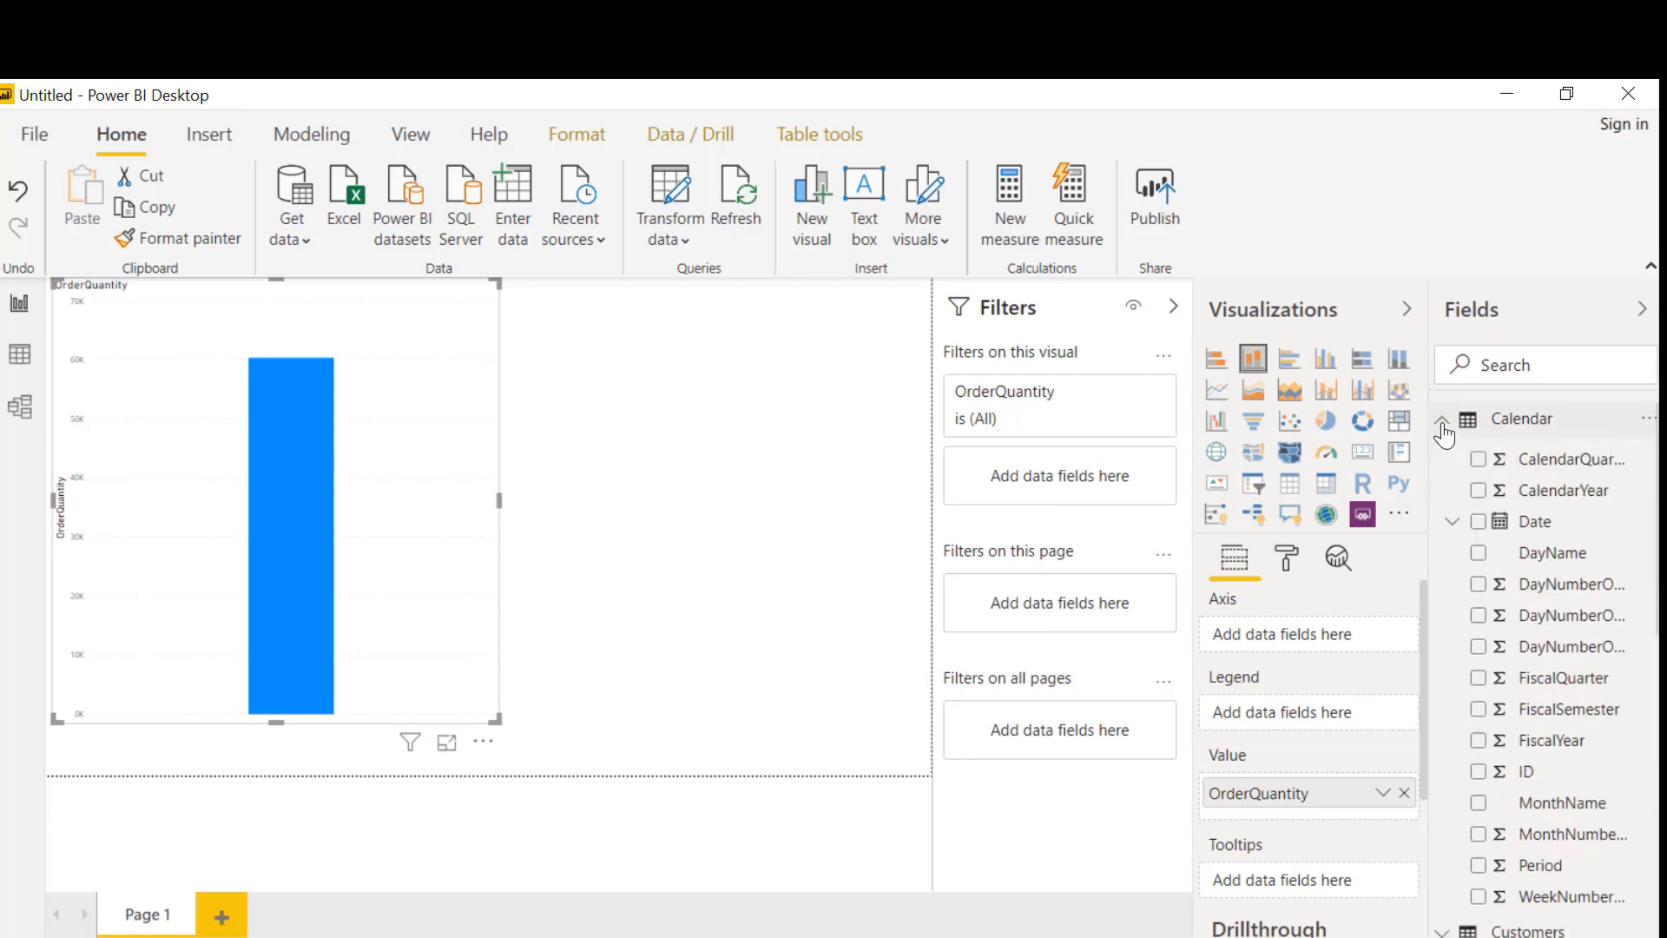
click(1478, 741)
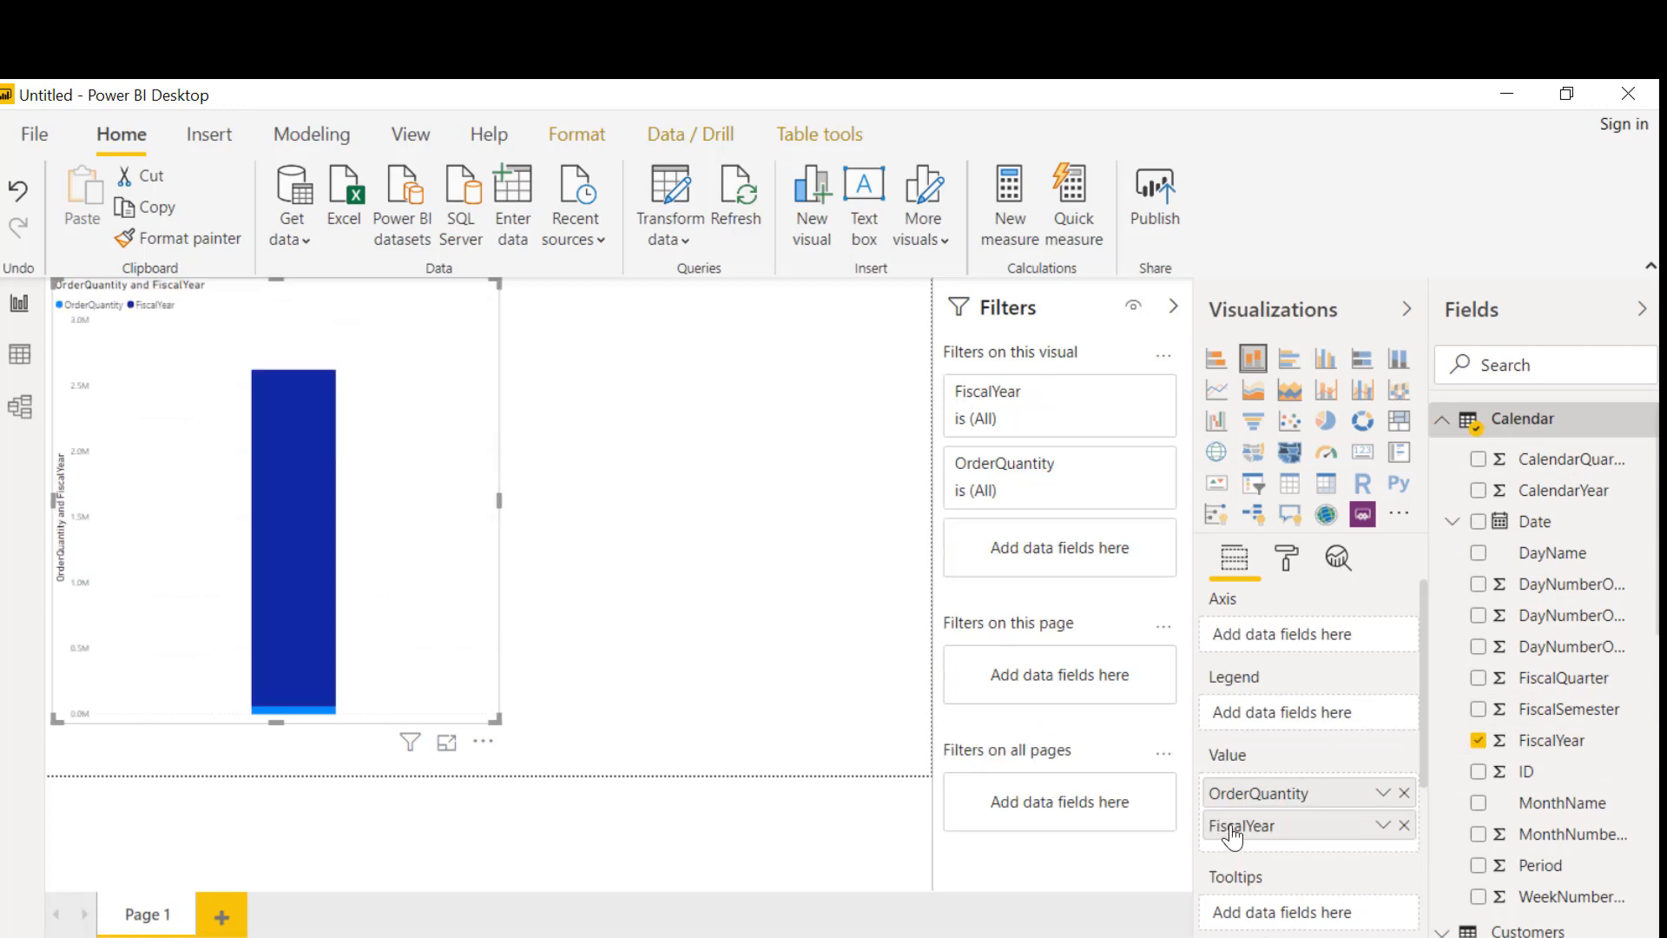
drag(1233, 832, 1255, 637)
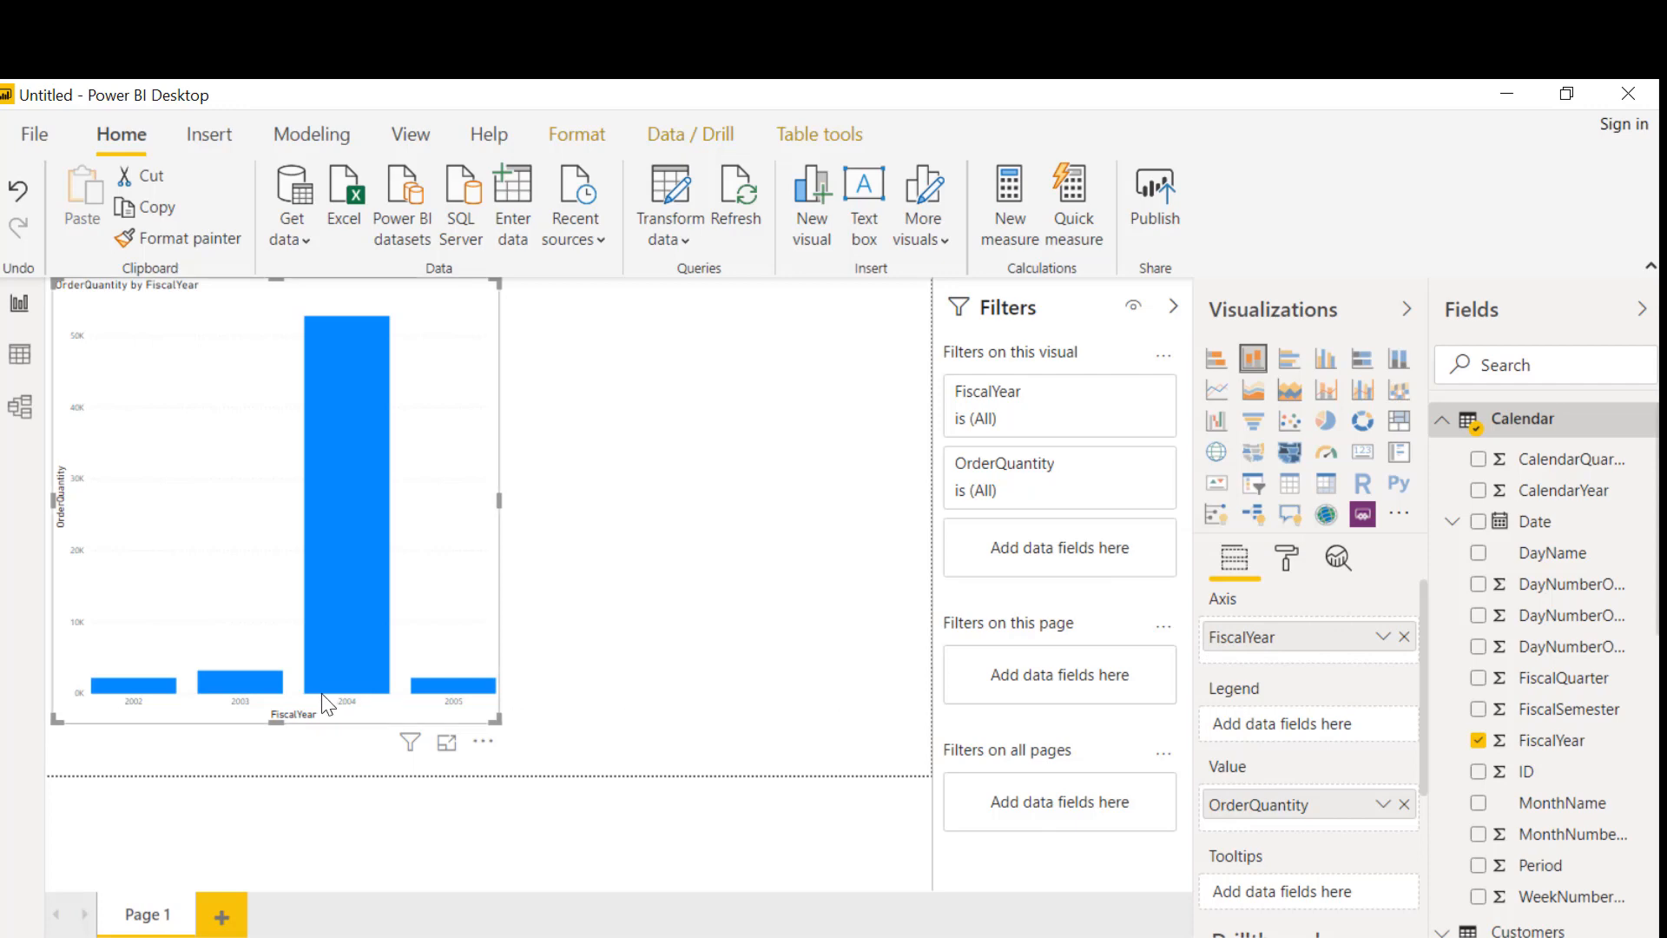
Convert the OrderQuantity by FiscalYear column chart to a matrix and open its formatting options.
mouse_move(337, 676)
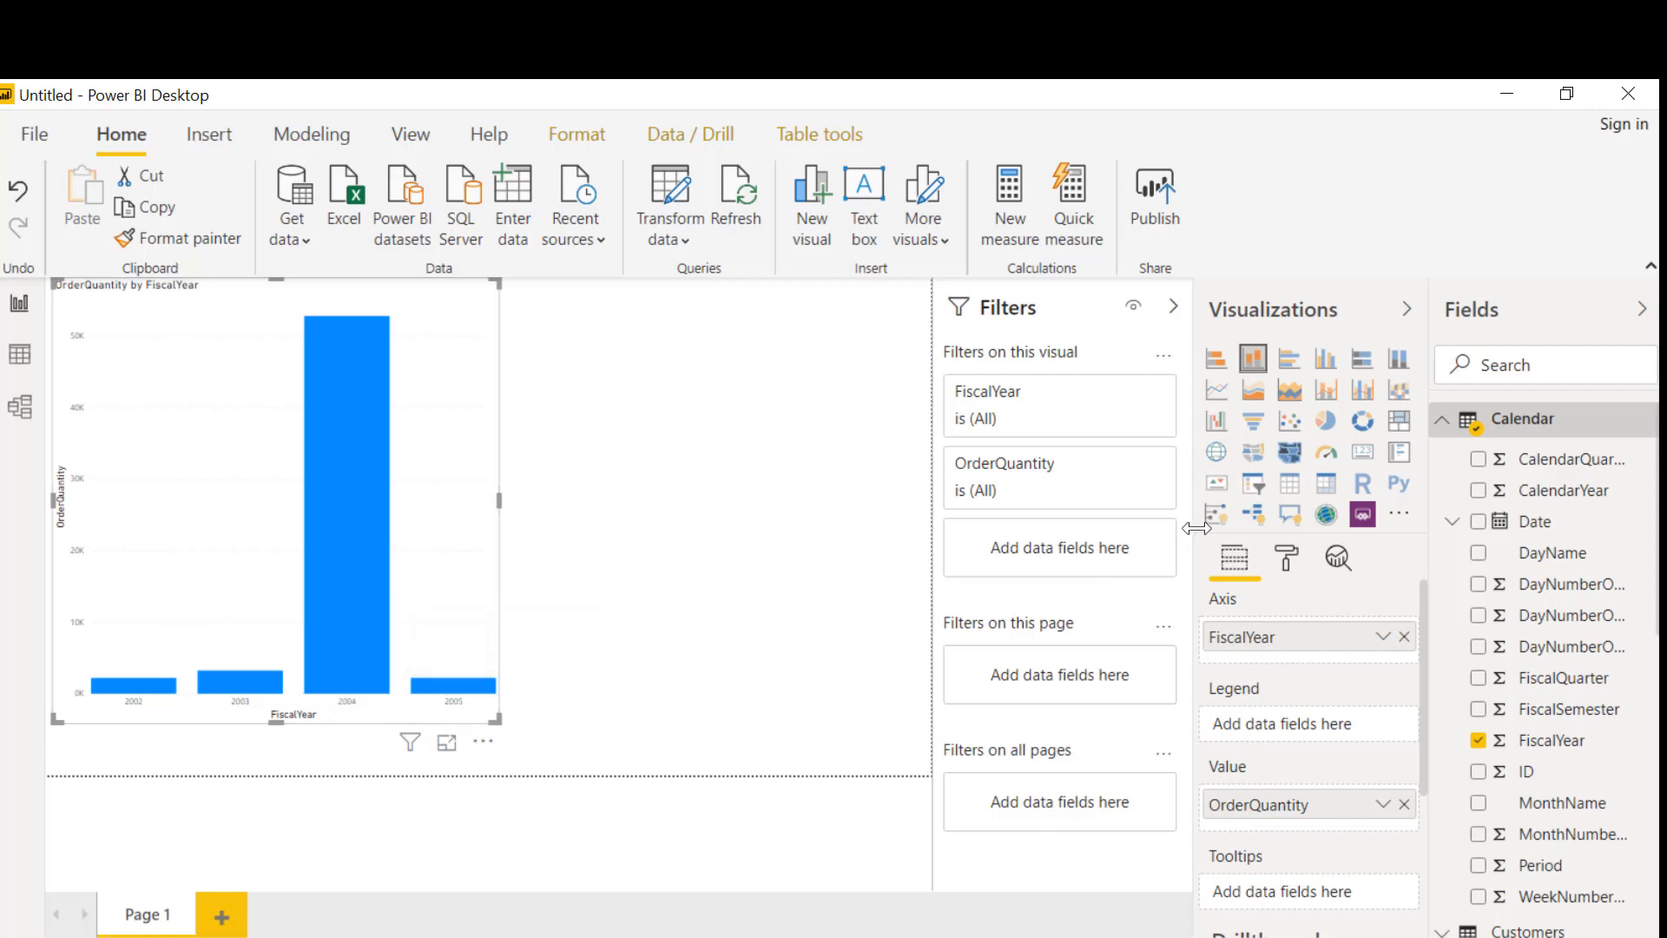
click(1326, 486)
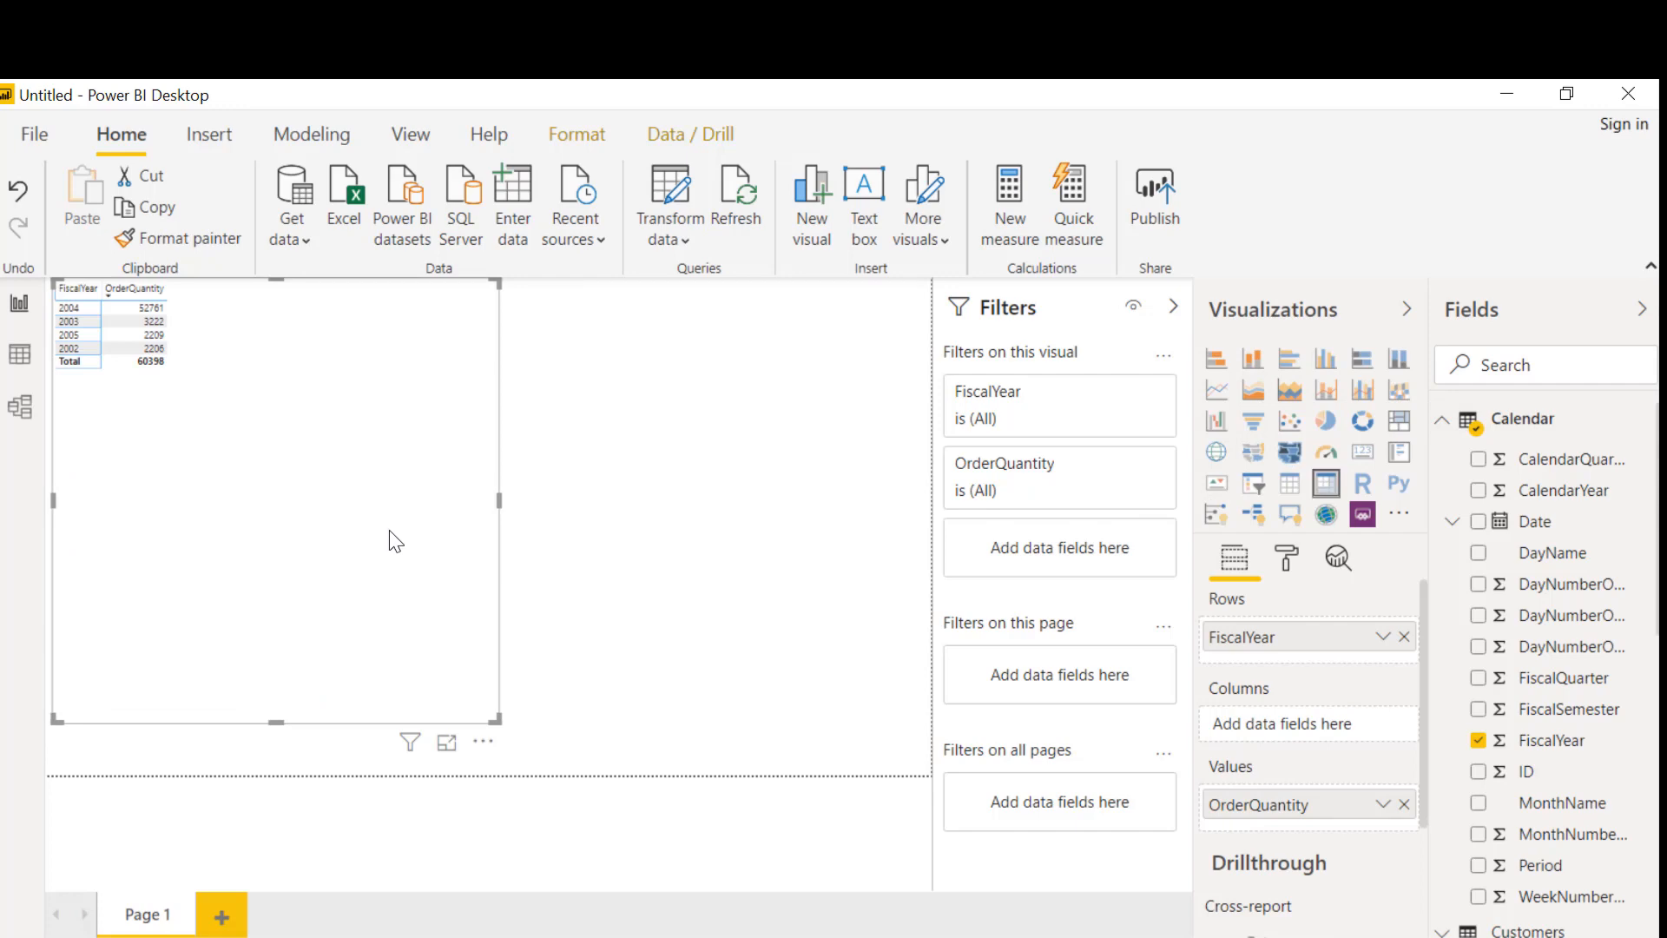
click(1286, 558)
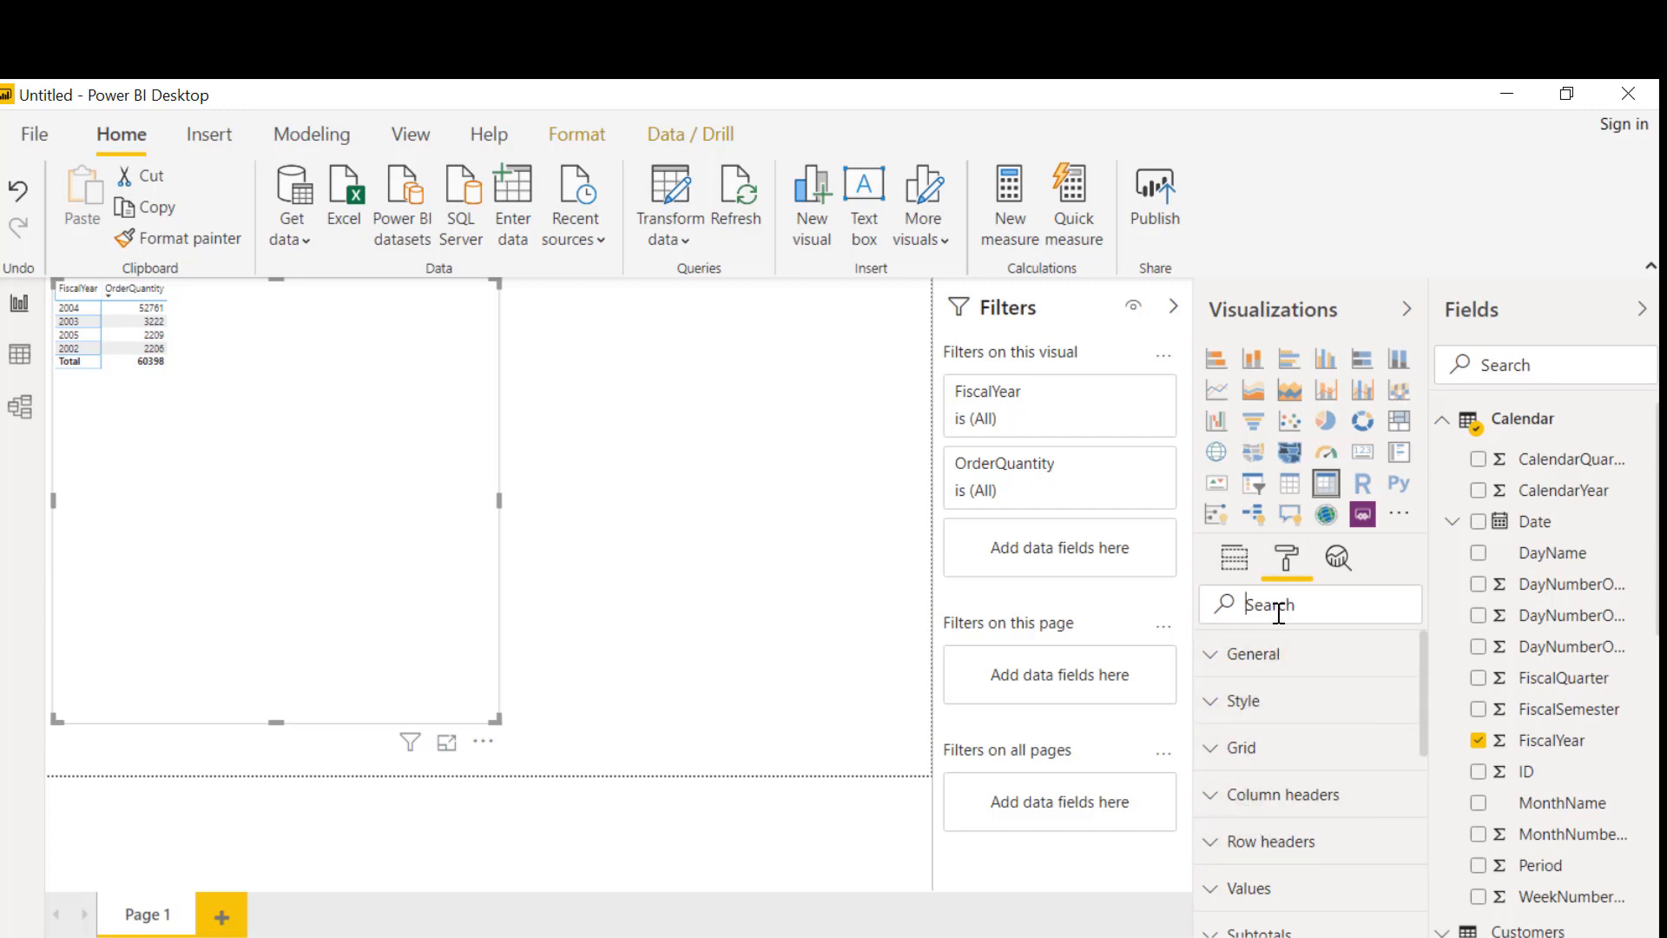
text(font)
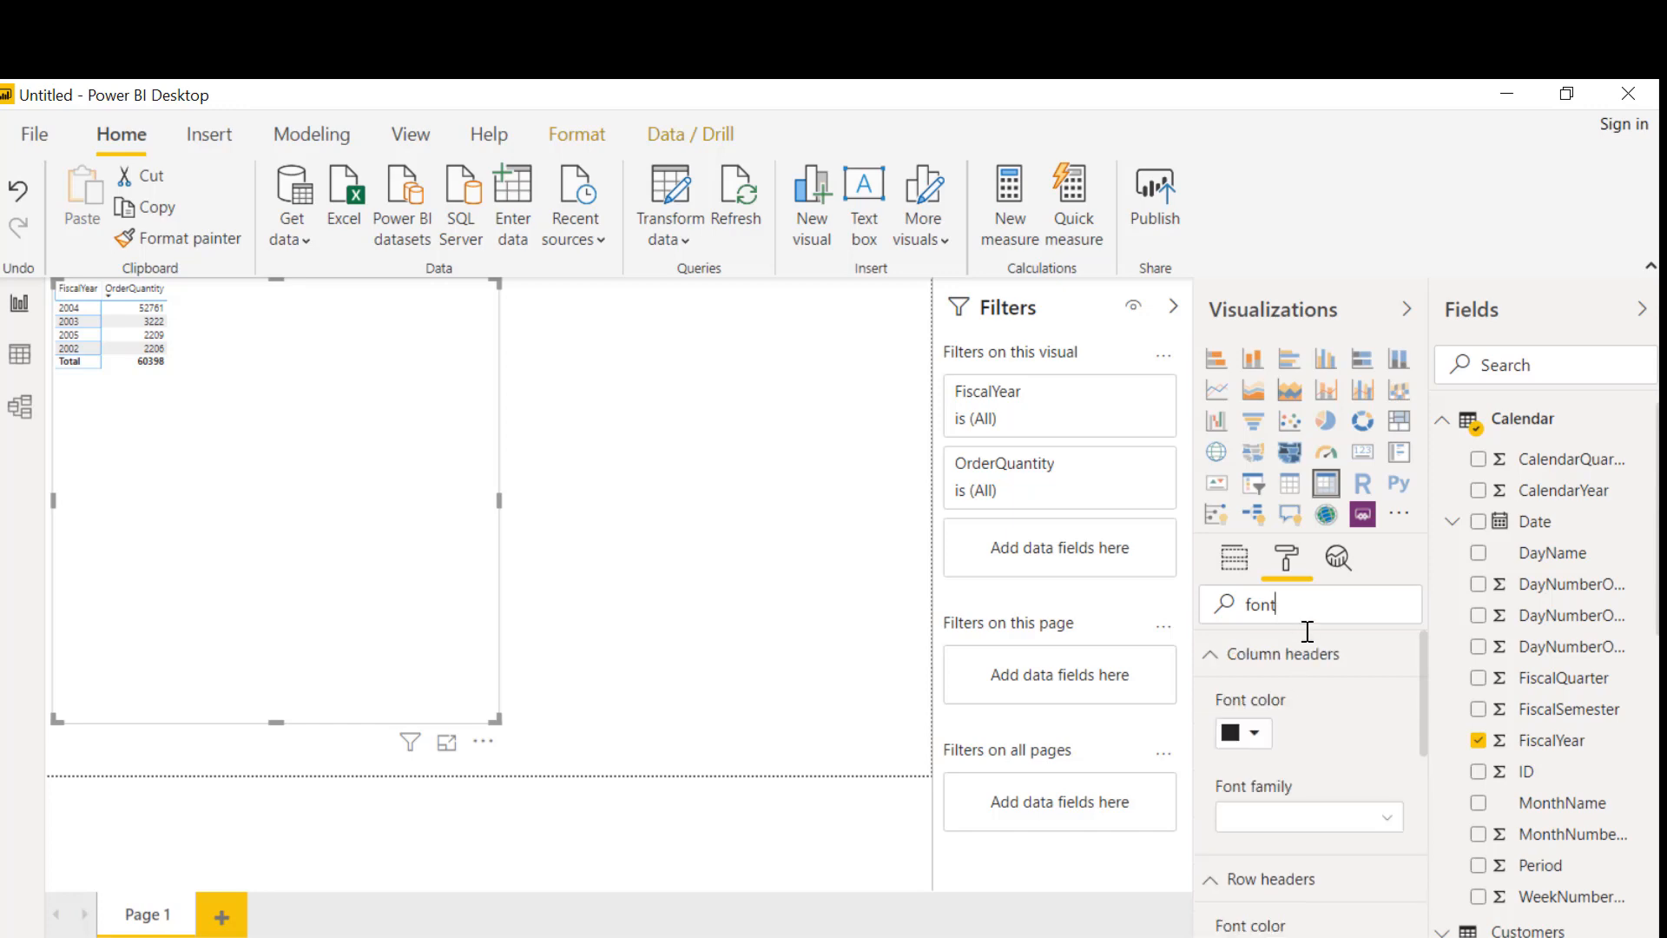
key(BackSpace)
key(BackSpace)
key(BackSpace)
key(BackSpace)
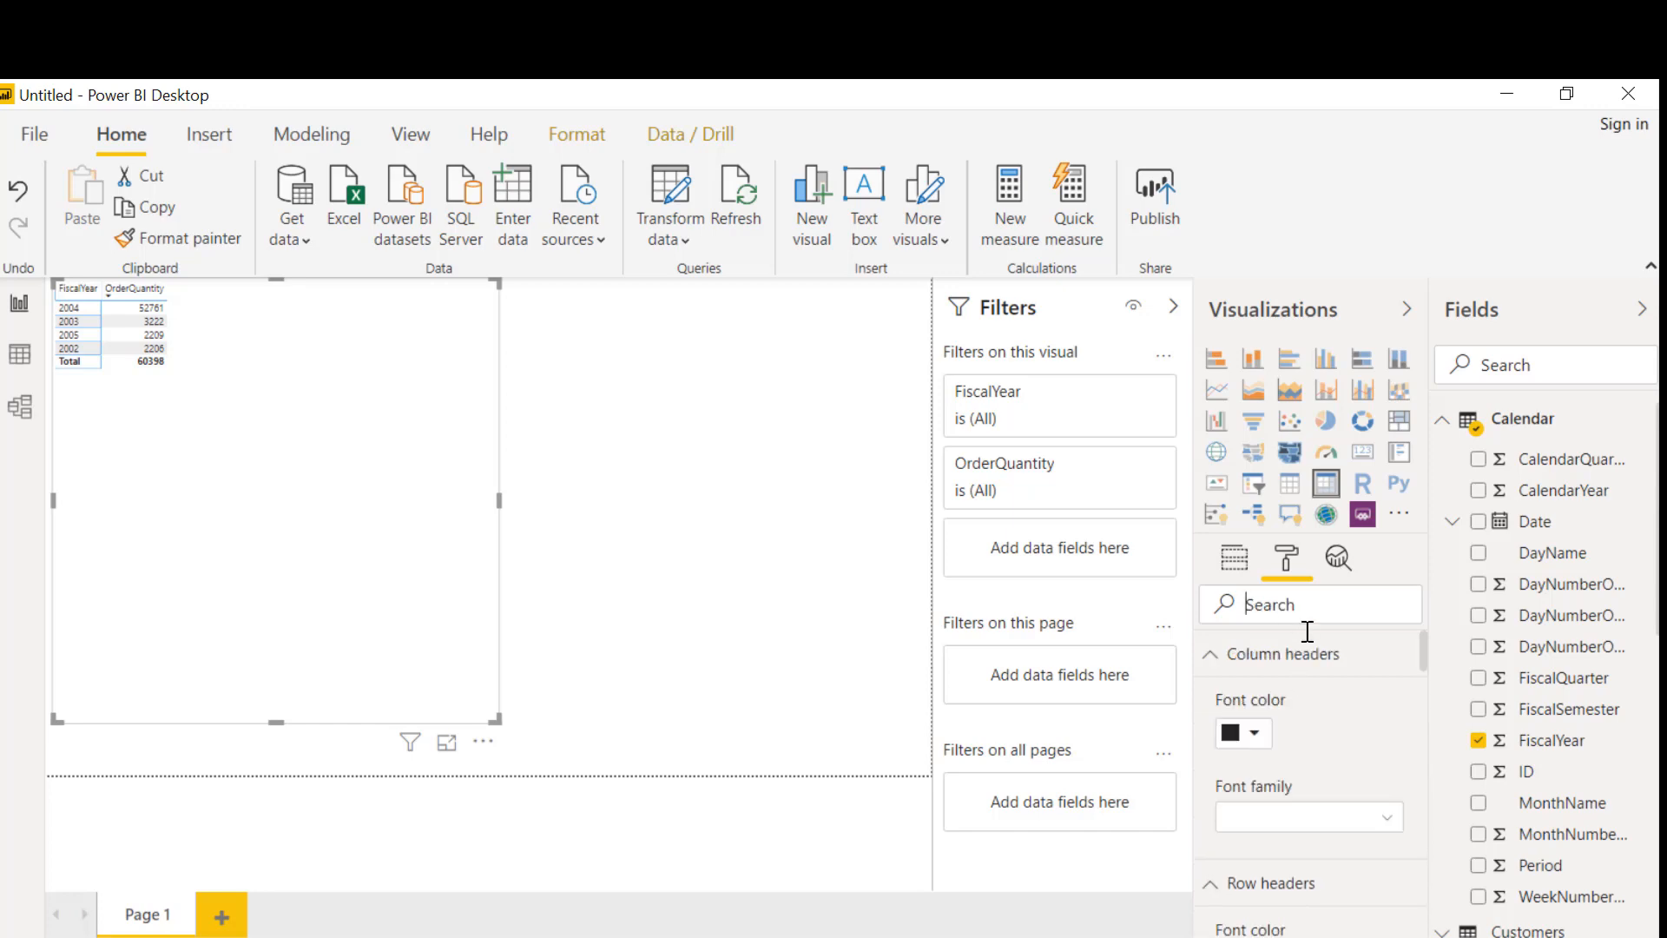
Search the formatting options for "size" and set the matrix's grid text size to 20 pt.
text(size)
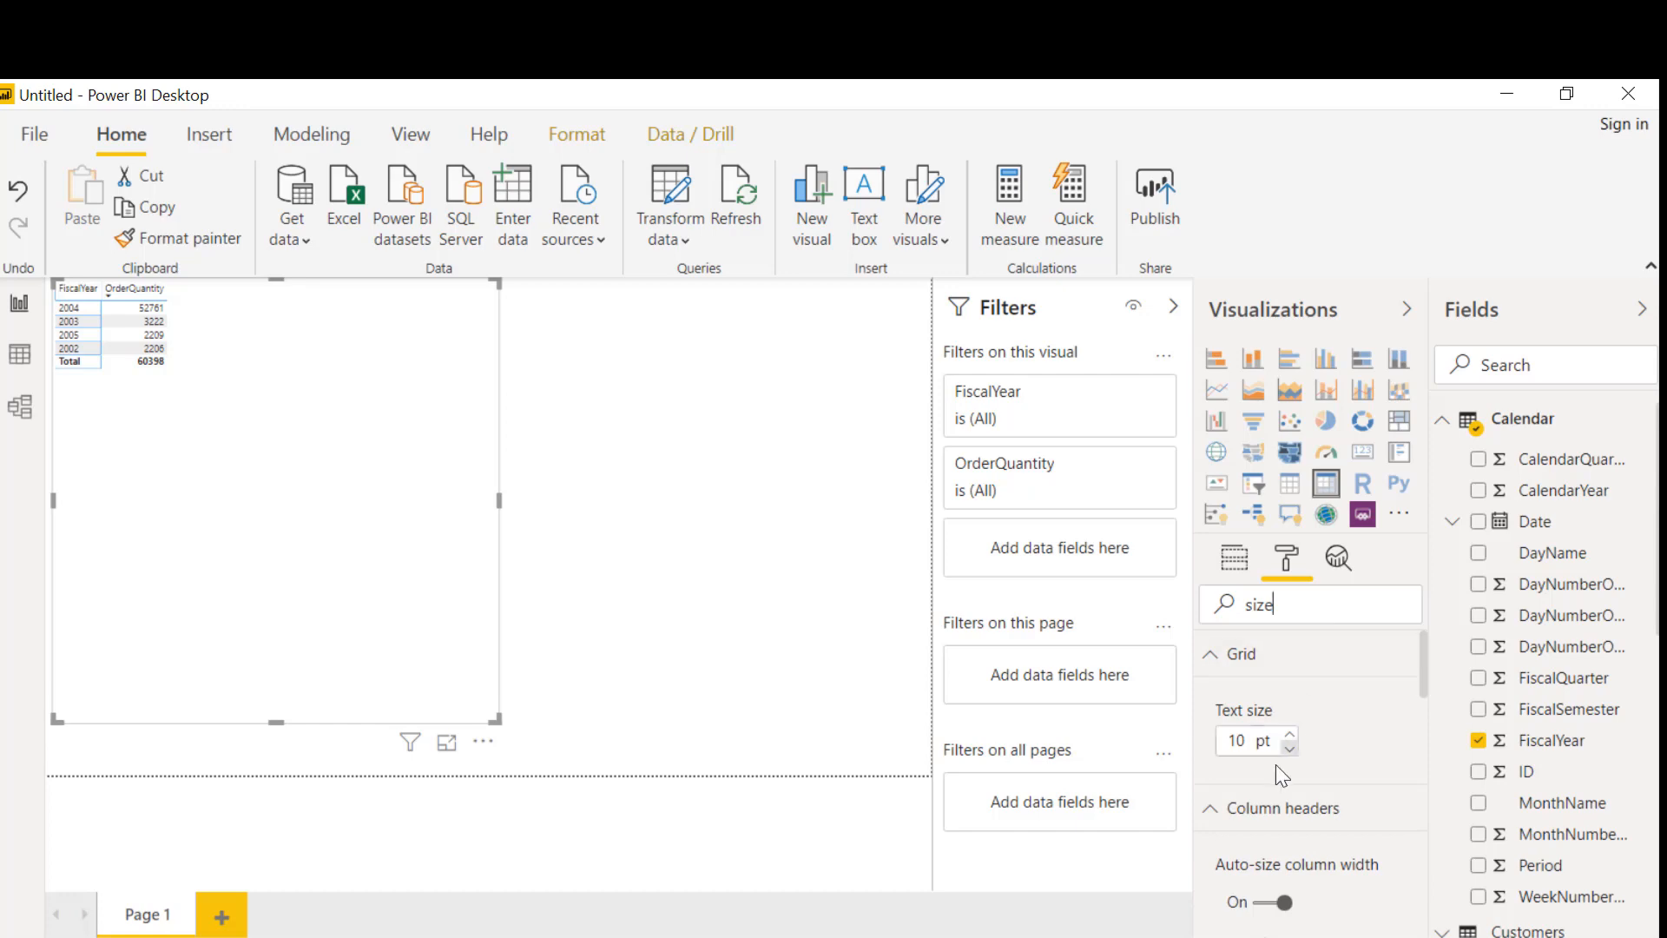
click(1289, 735)
click(1289, 735)
click(1289, 734)
click(1290, 735)
click(1289, 735)
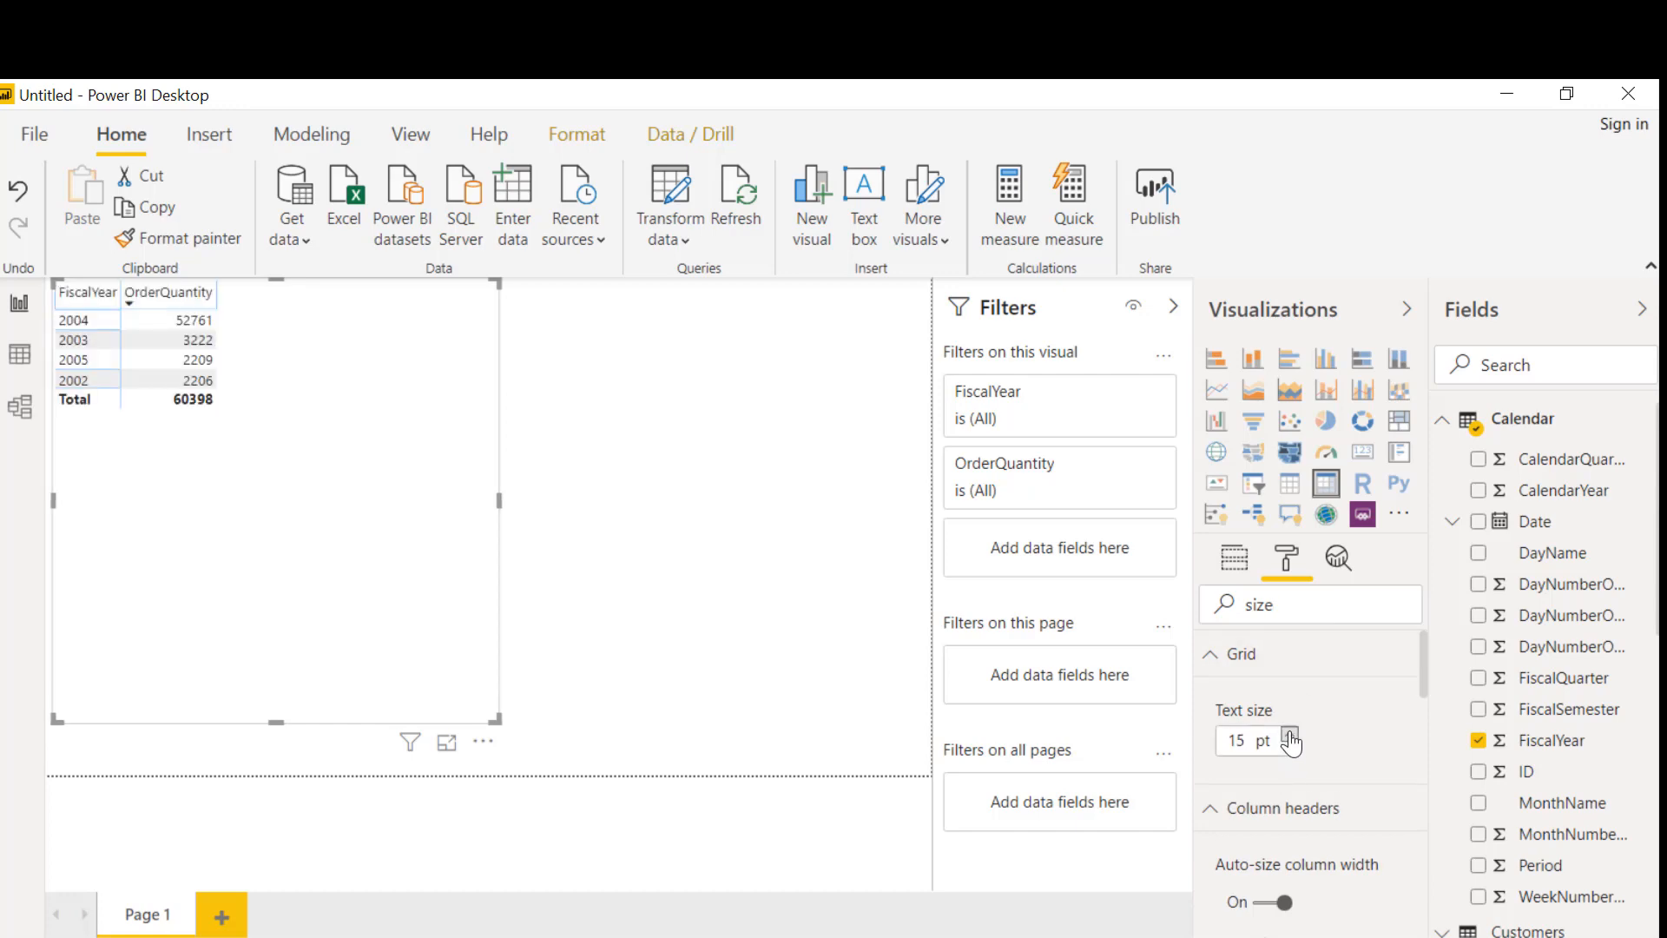
click(1290, 734)
click(1290, 735)
click(1289, 735)
click(1289, 735)
click(1289, 734)
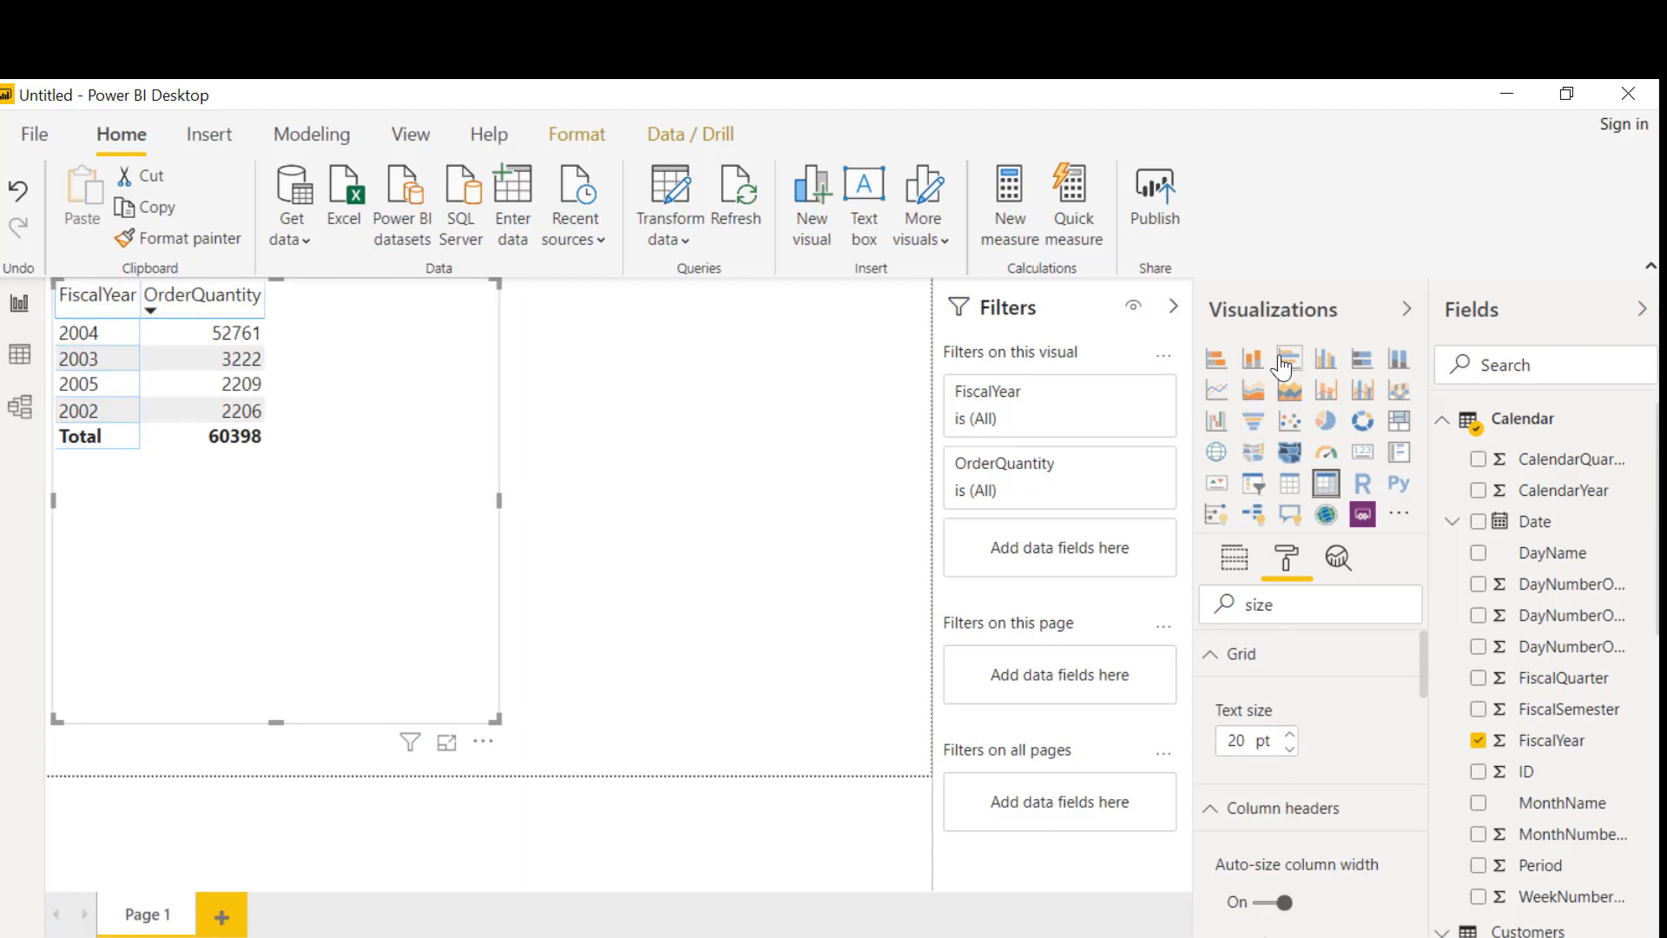
Switch the visual to a line chart, to a stacked column chart and back to a matrix.
click(1216, 392)
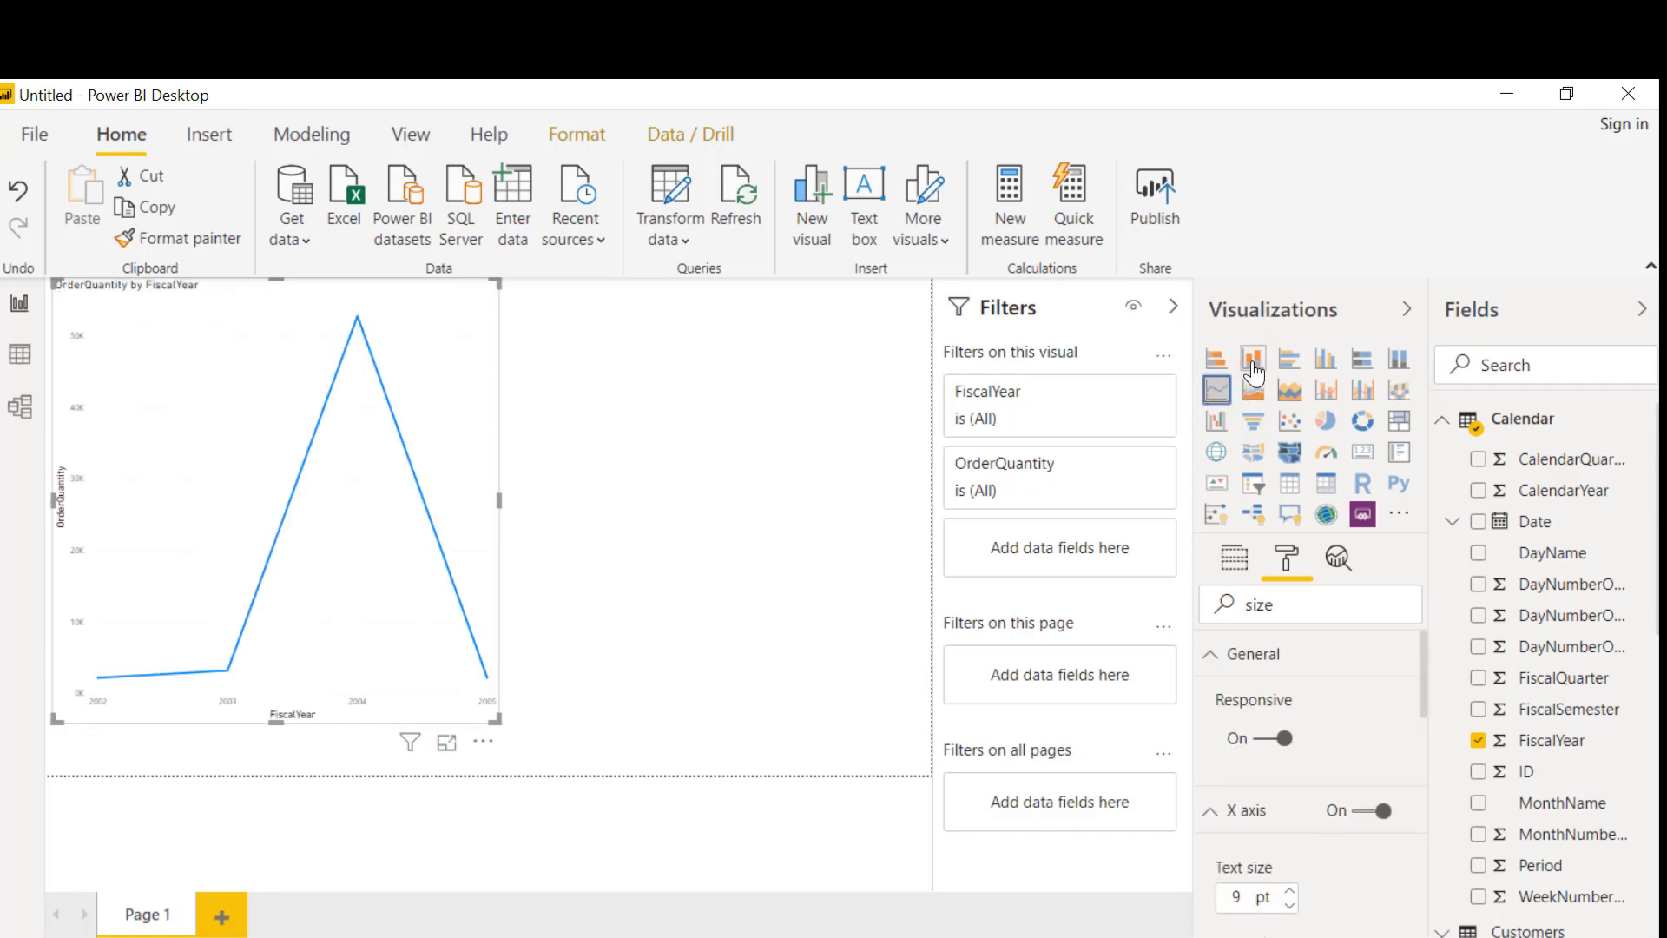
click(1253, 369)
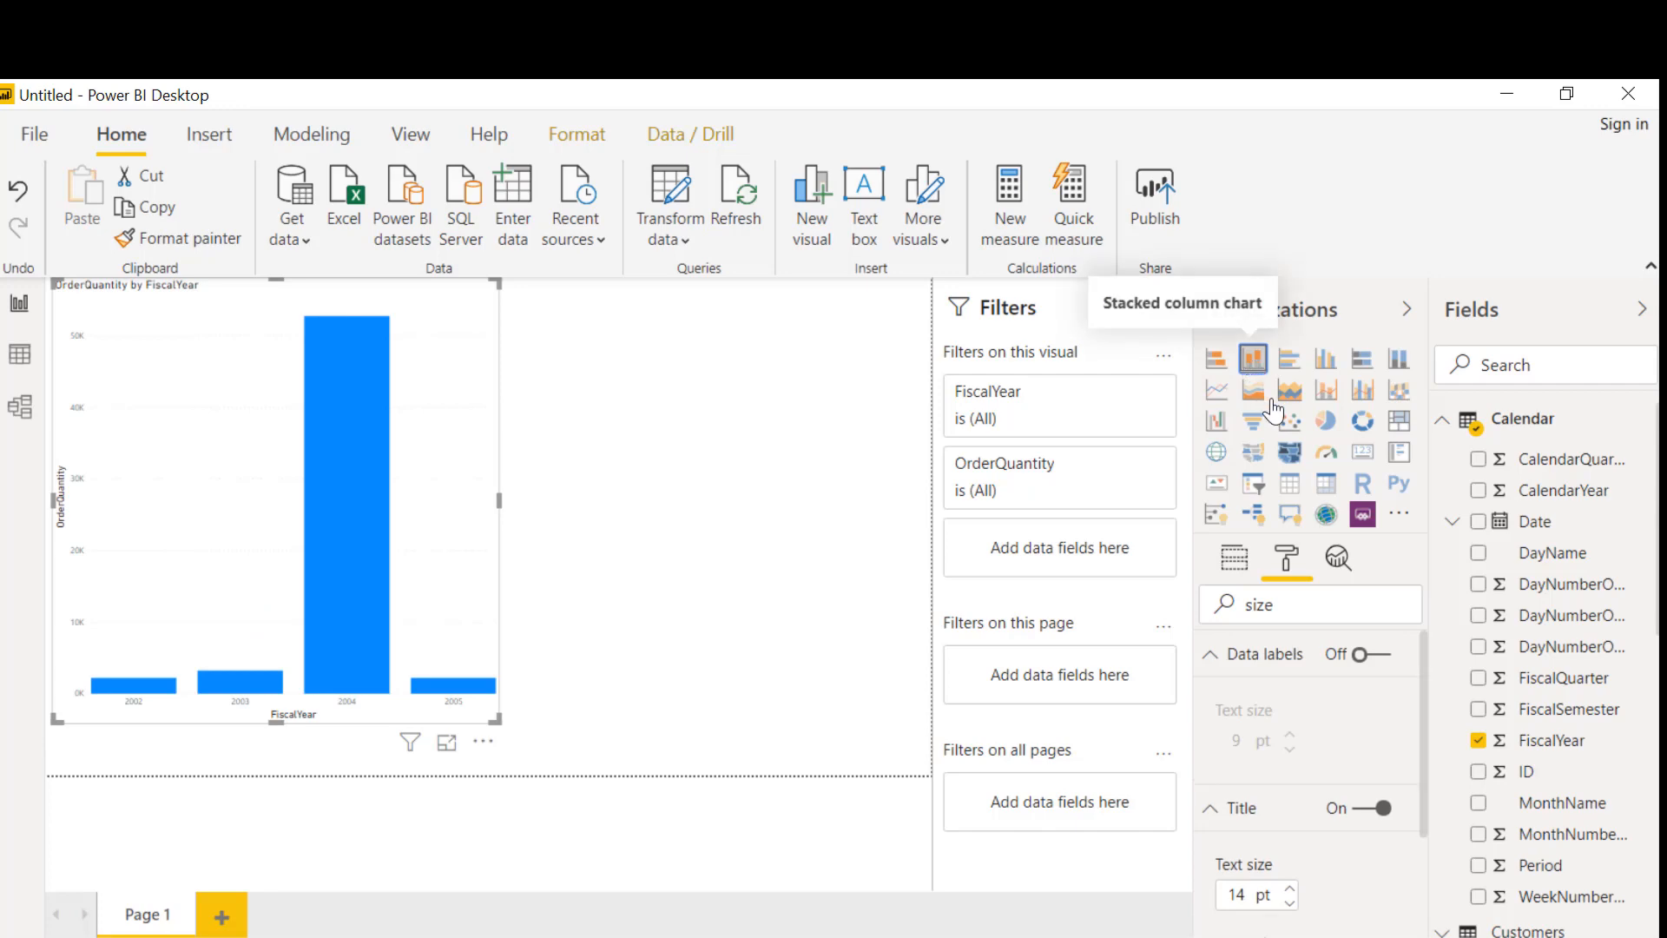
click(1331, 491)
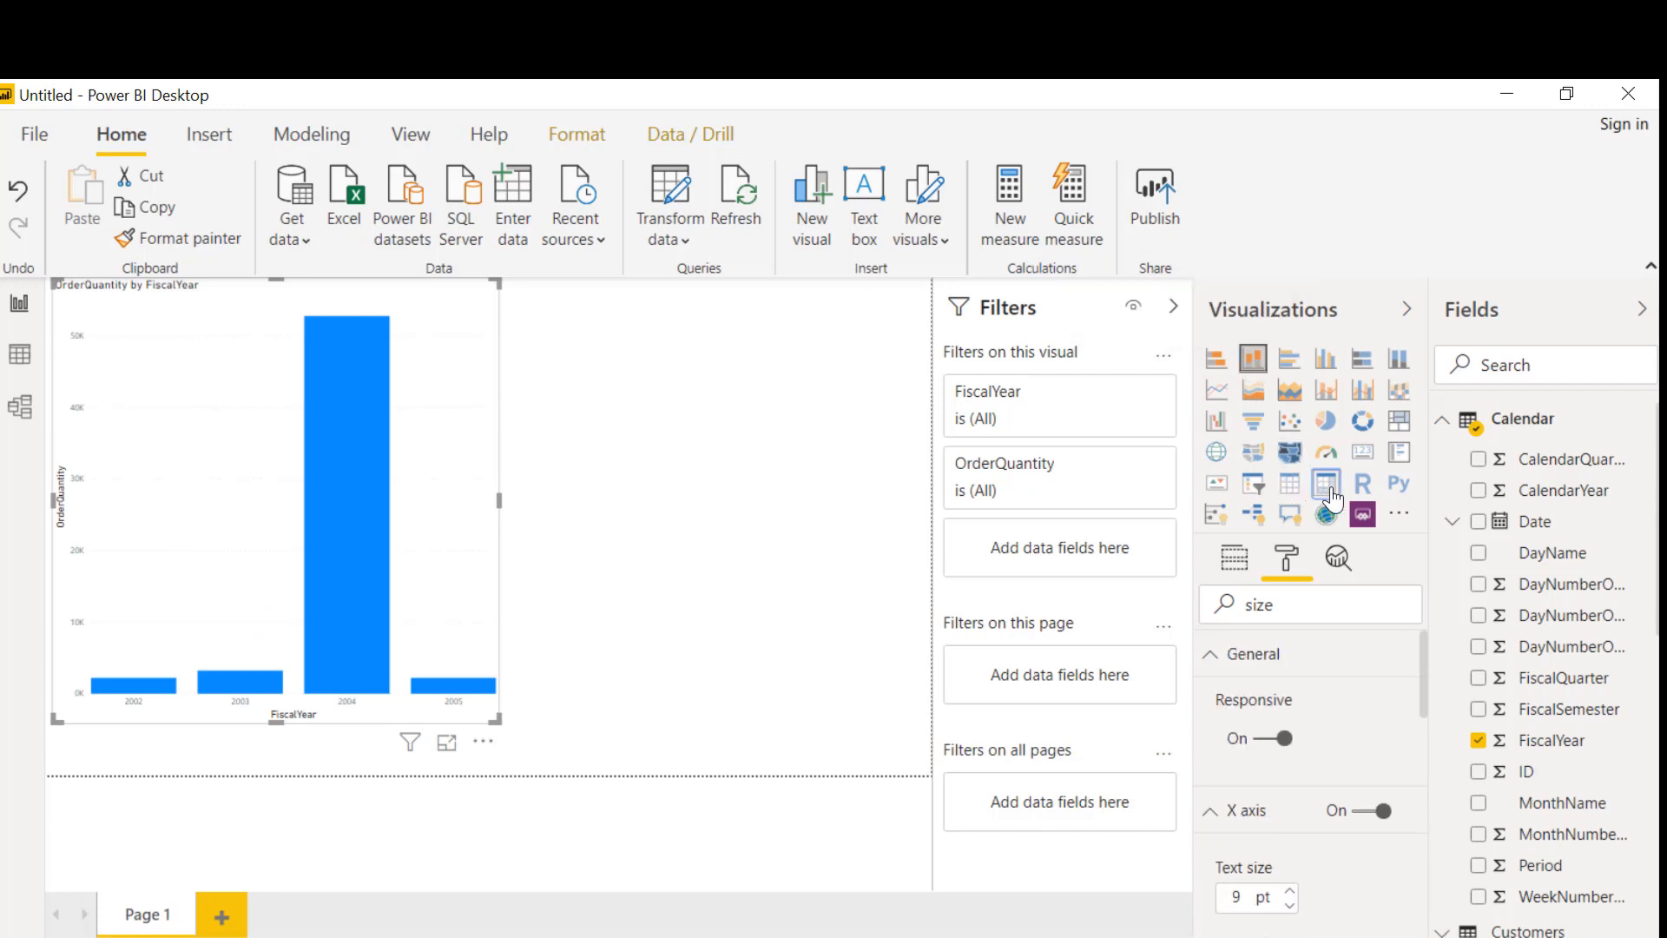